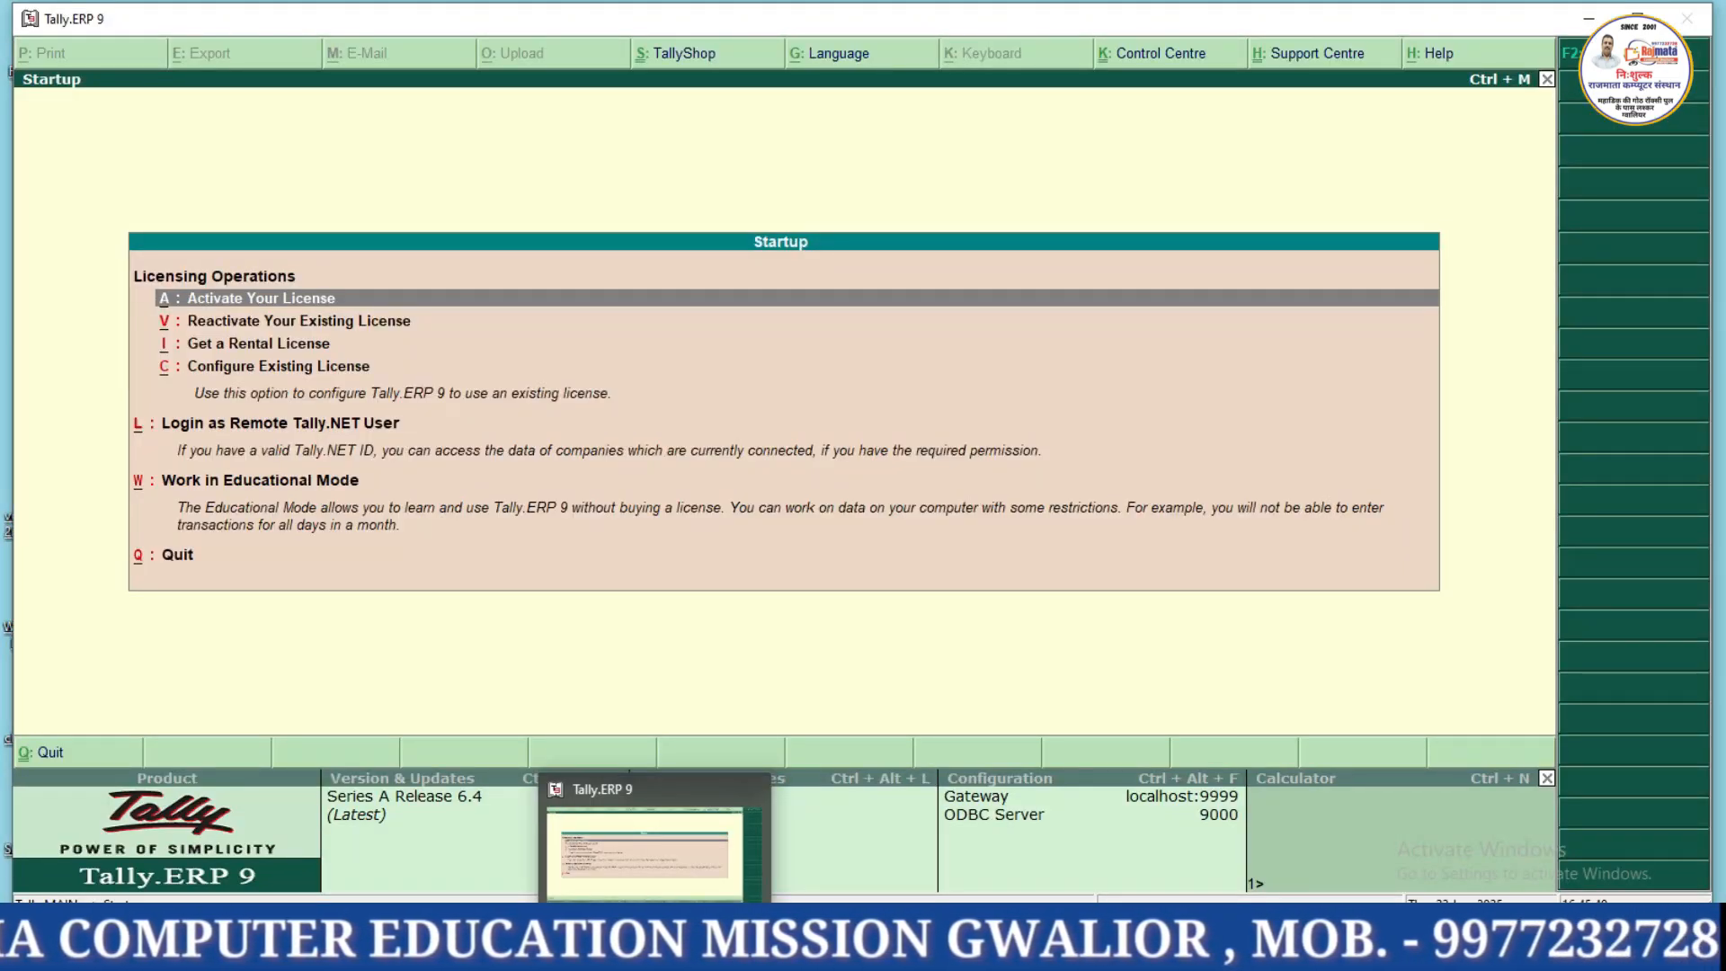
Start working in Educational Mode and open the form for creating a new company.
key(w)
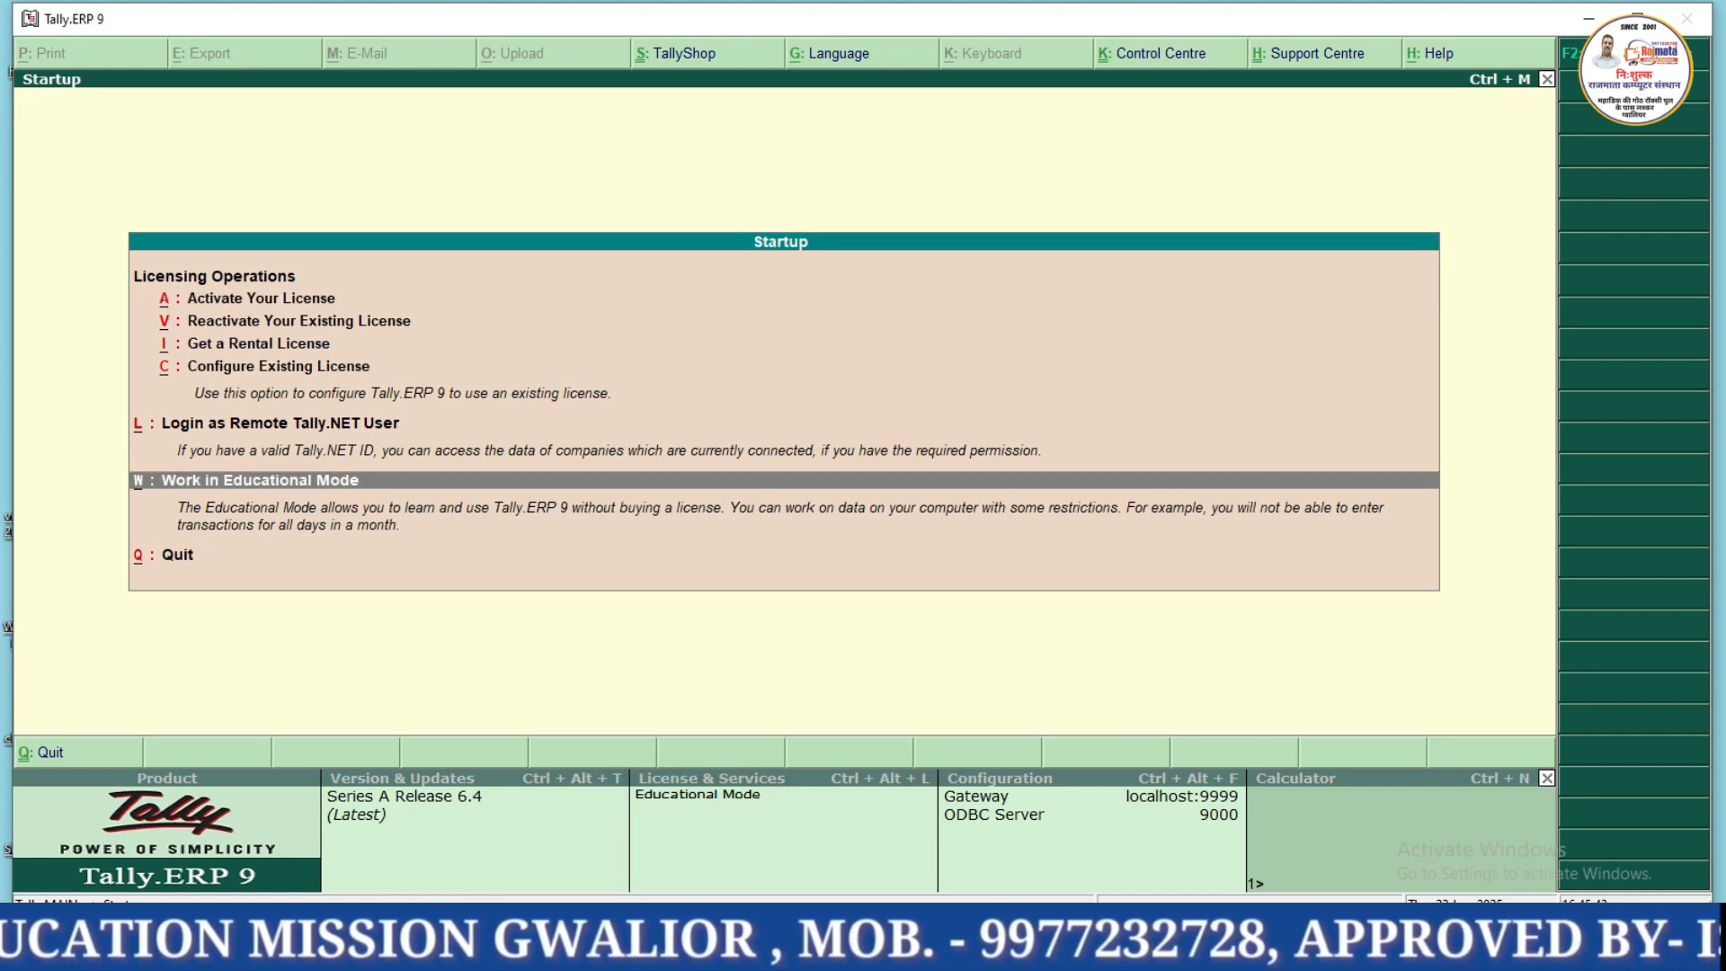
key(alt+F3)
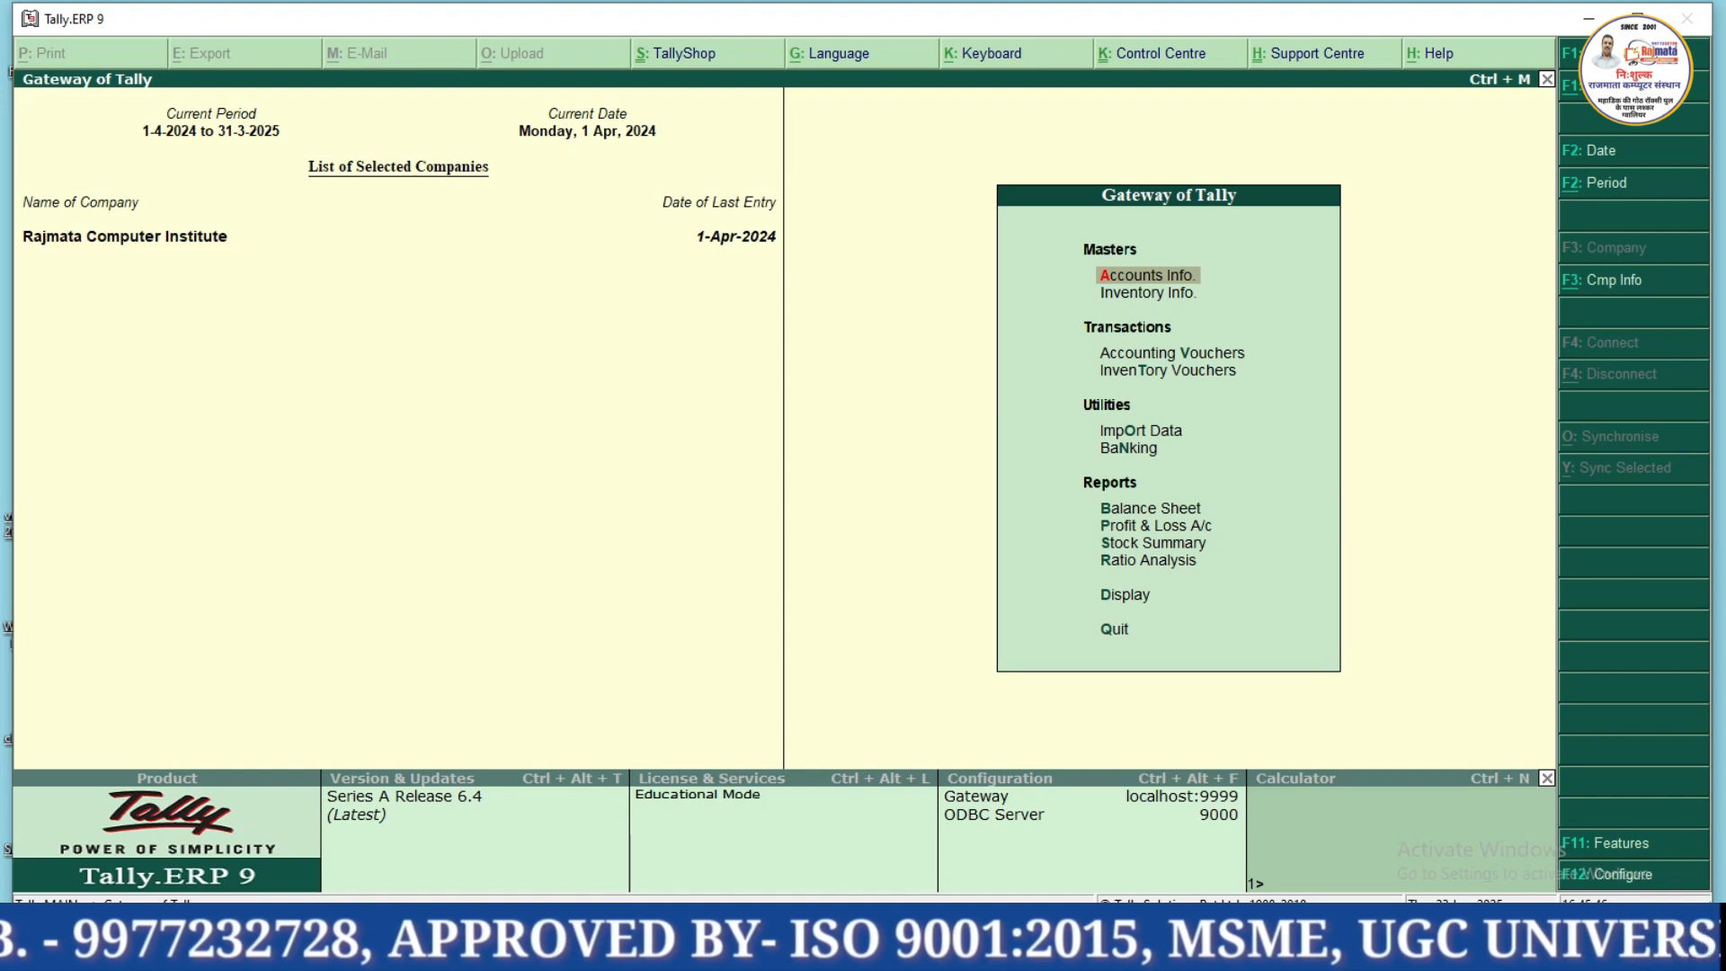
text(Salases)
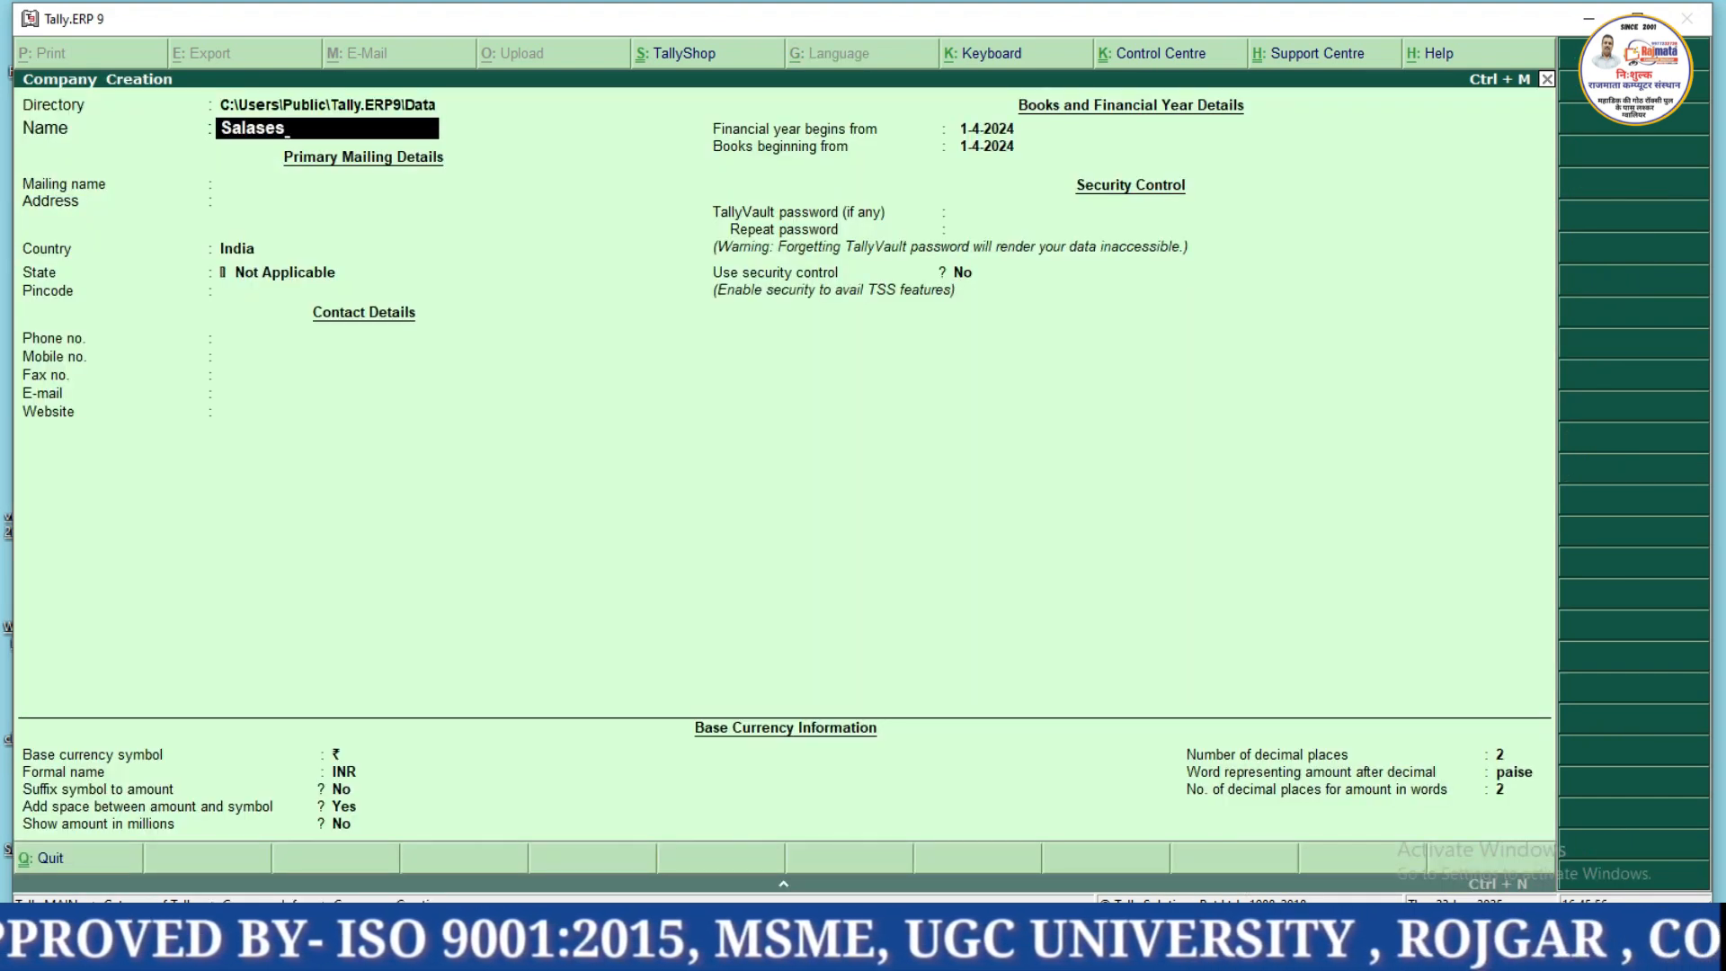
key(BackSpace)
key(BackSpace)
key(BackSpace)
key(BackSpace)
key(BackSpace)
key(BackSpace)
key(BackSpace)
Create a company named "Rajmata -F8" in Madhya Pradesh, India, and return to the Gateway of Tally.
text(Rajmata -f8)
key(Return)
key(Return)
key(Return)
key(Return)
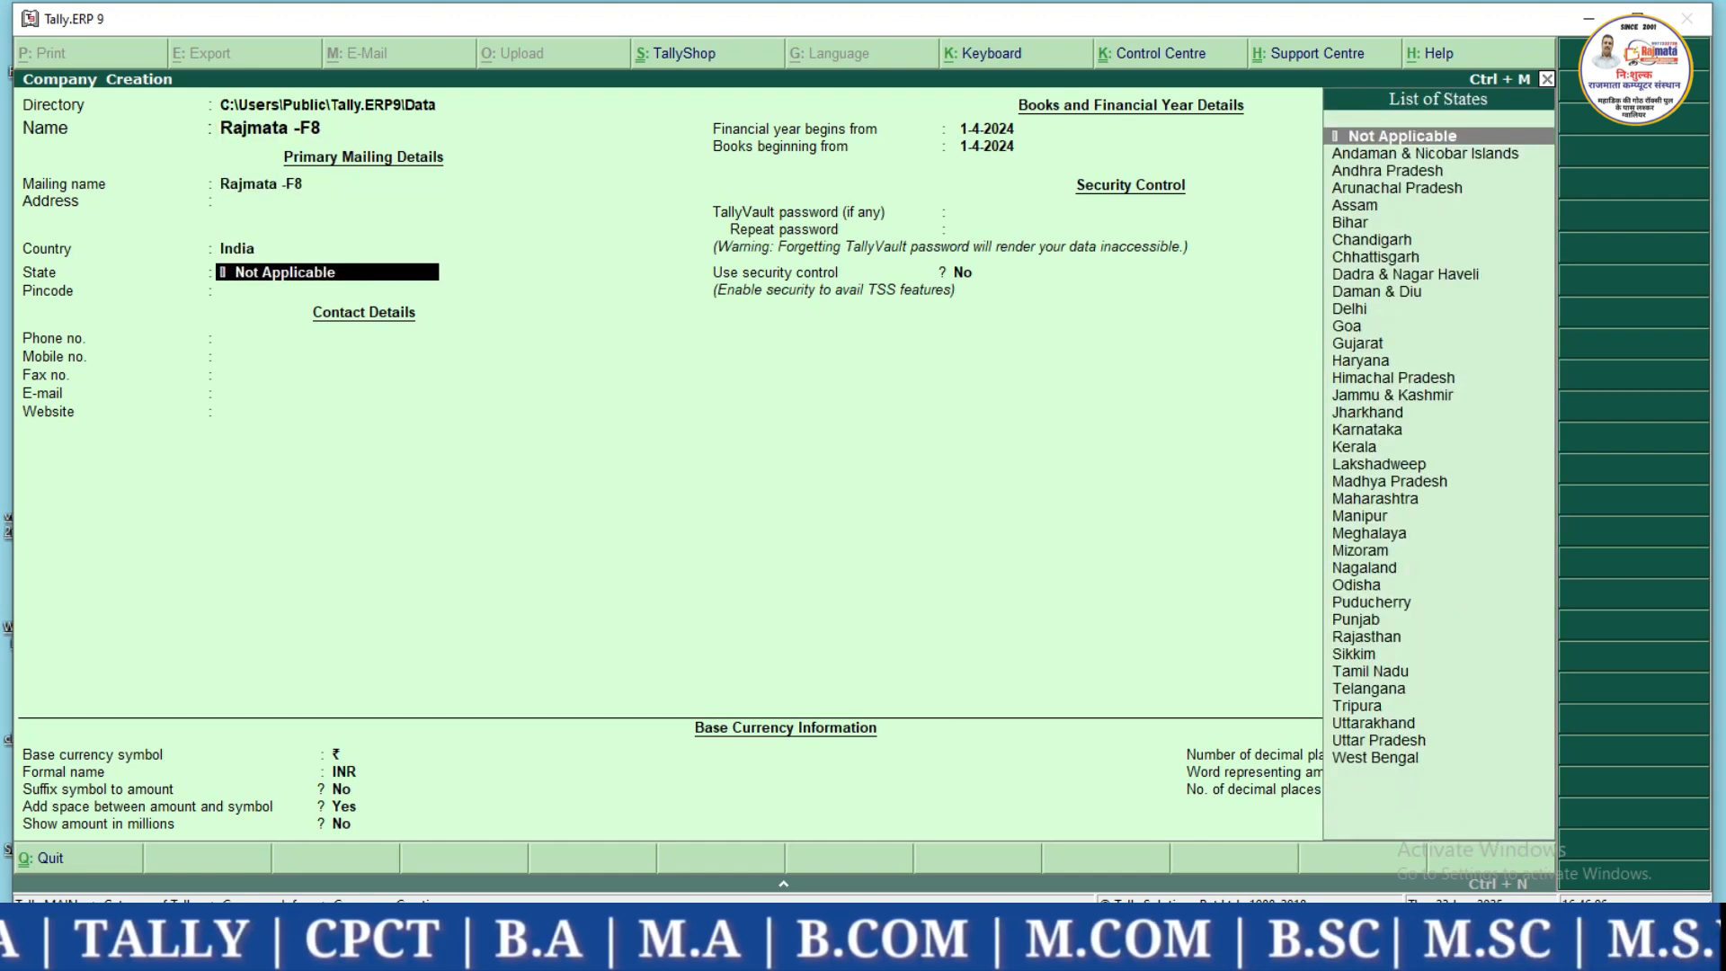
text(m)
key(Return)
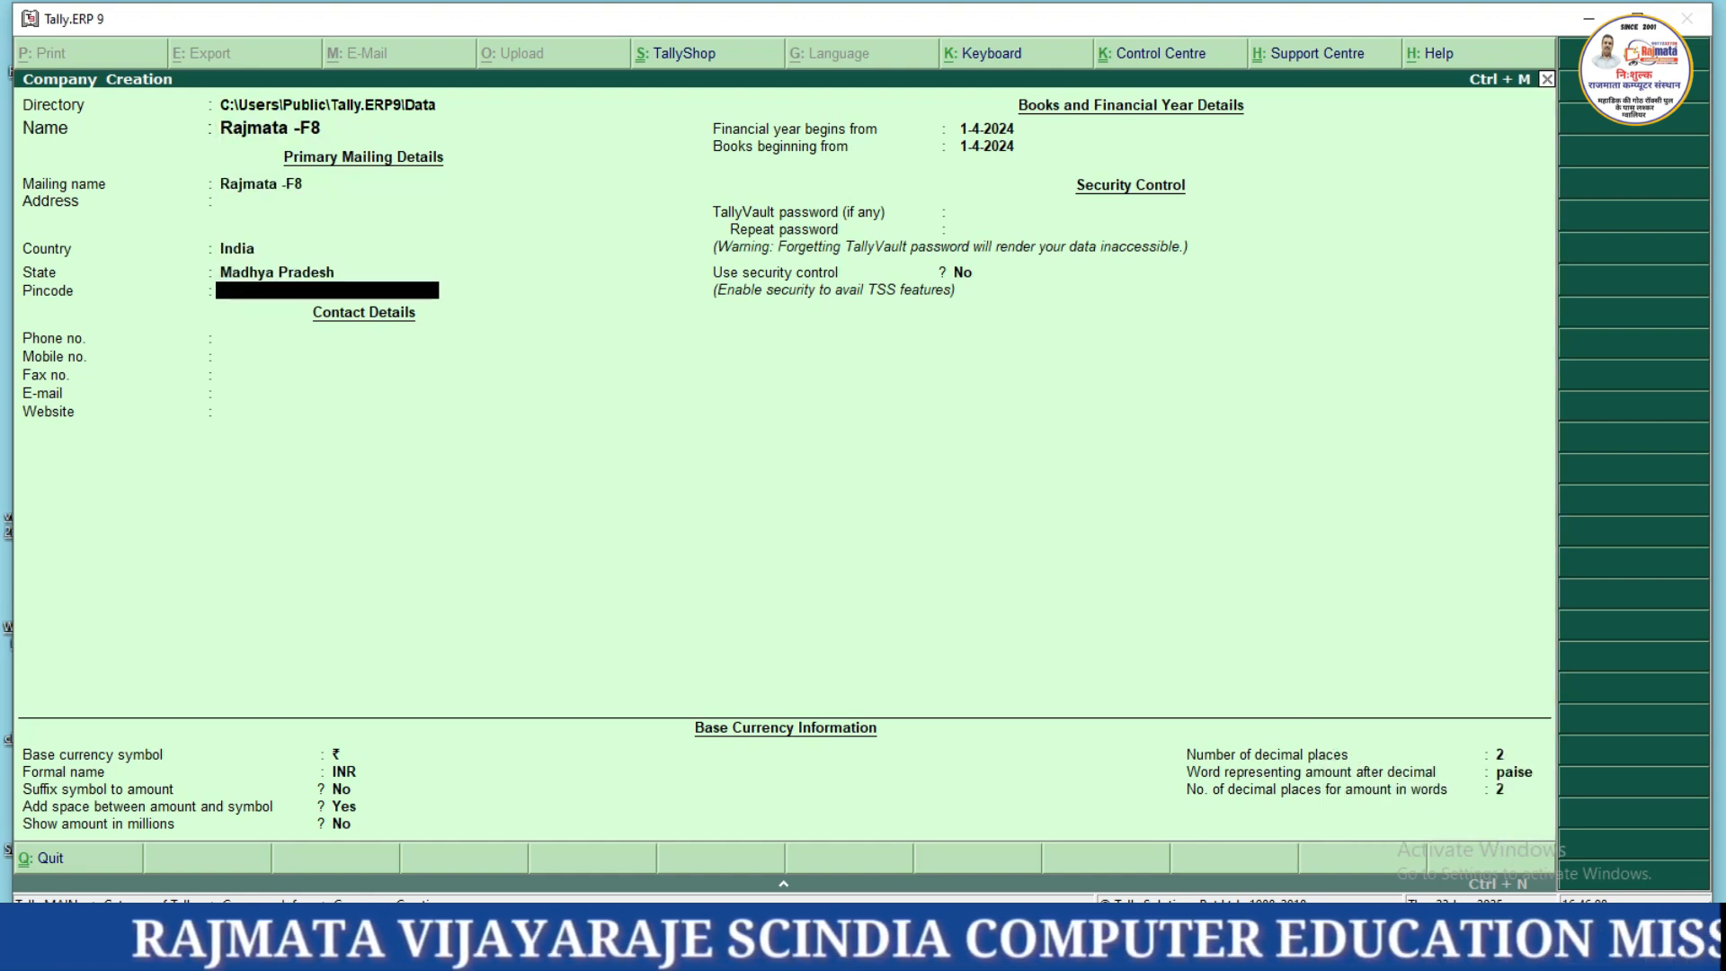
key(ctrl+a)
key(Escape)
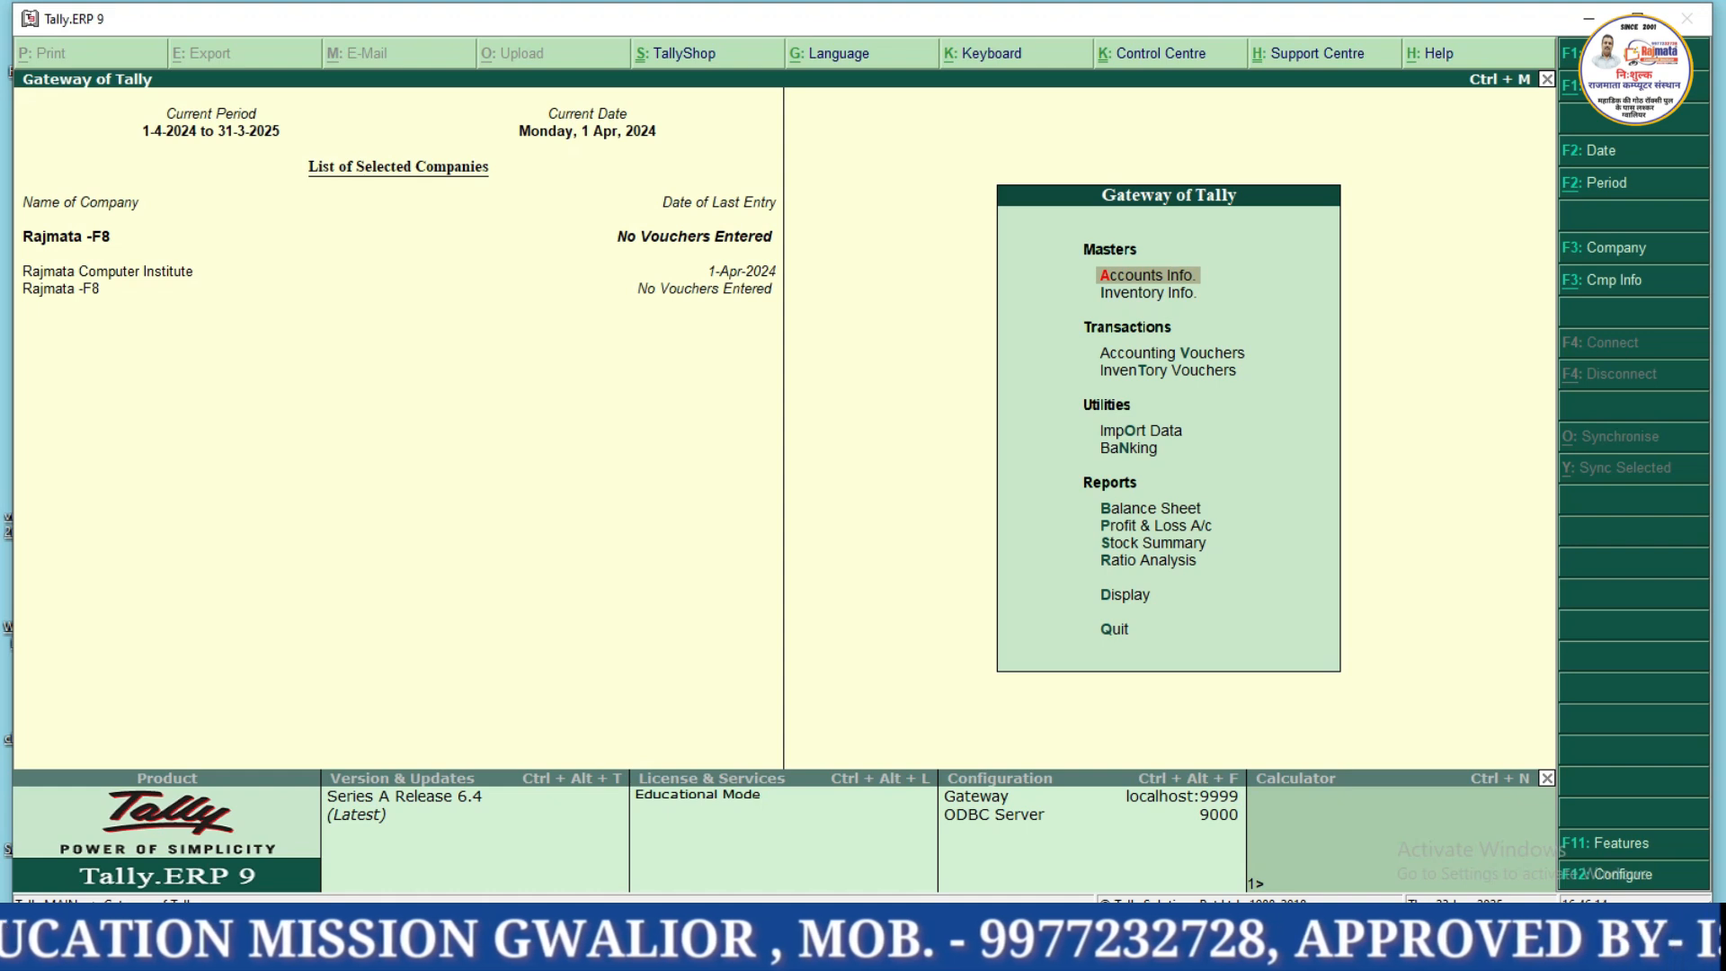
Open the single ledger creation form for the Rajmata -F8 company.
key(Return)
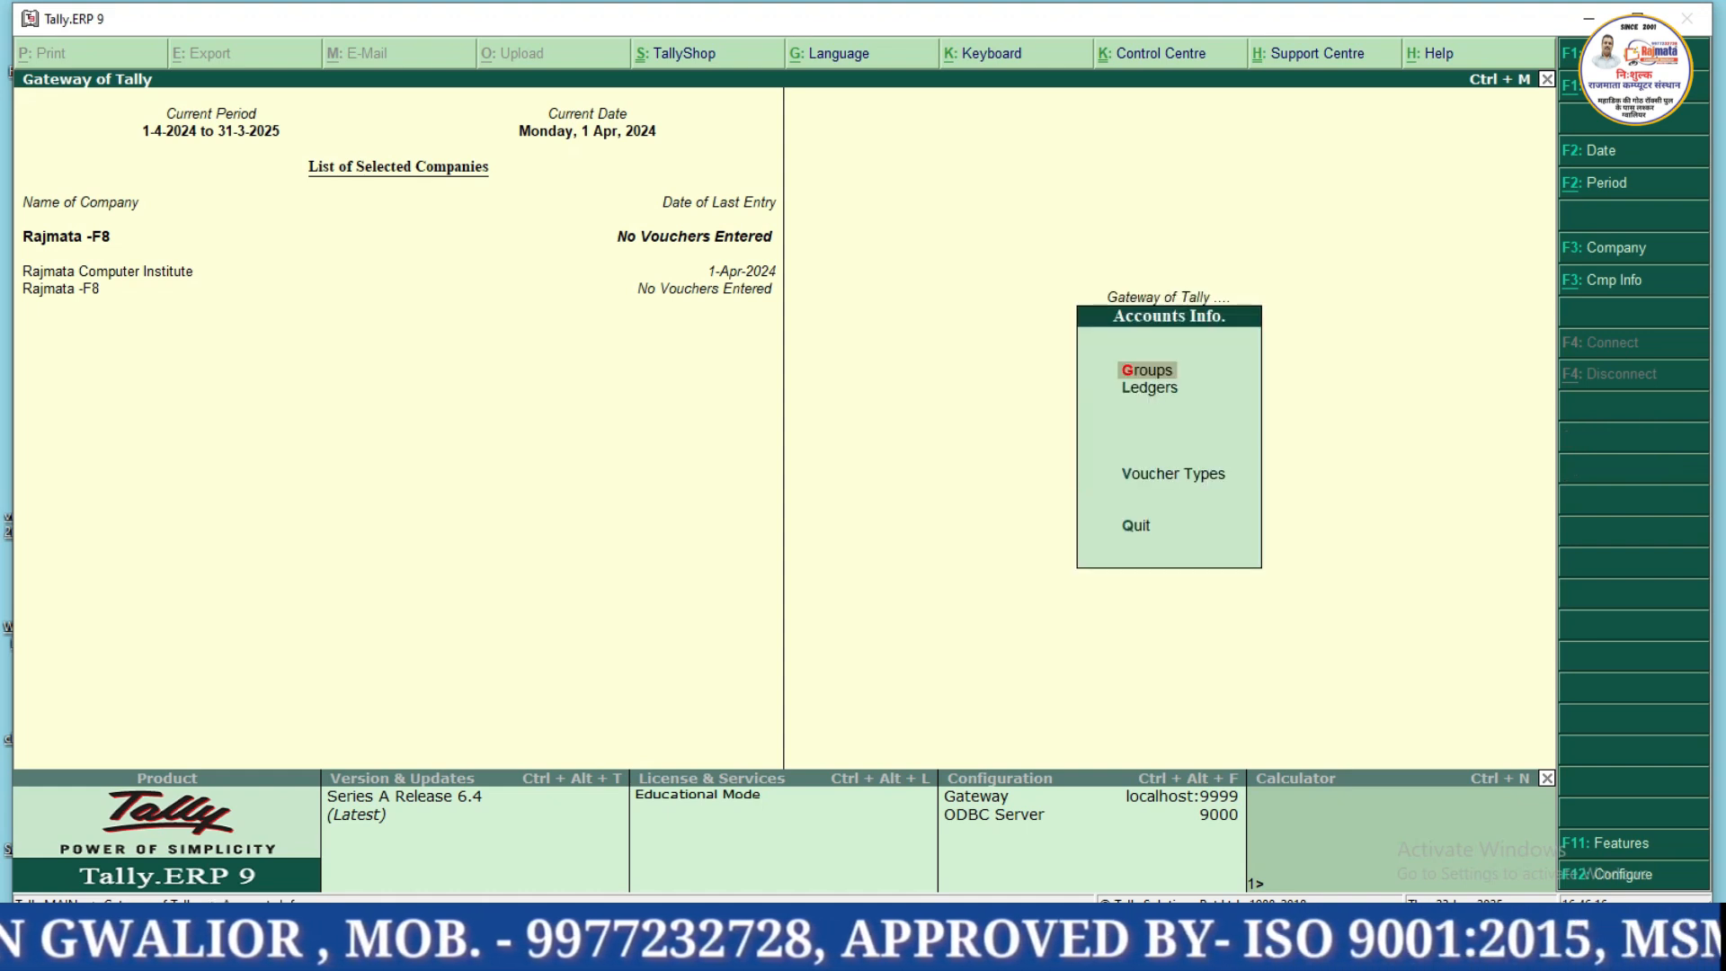
key(Down)
key(Return)
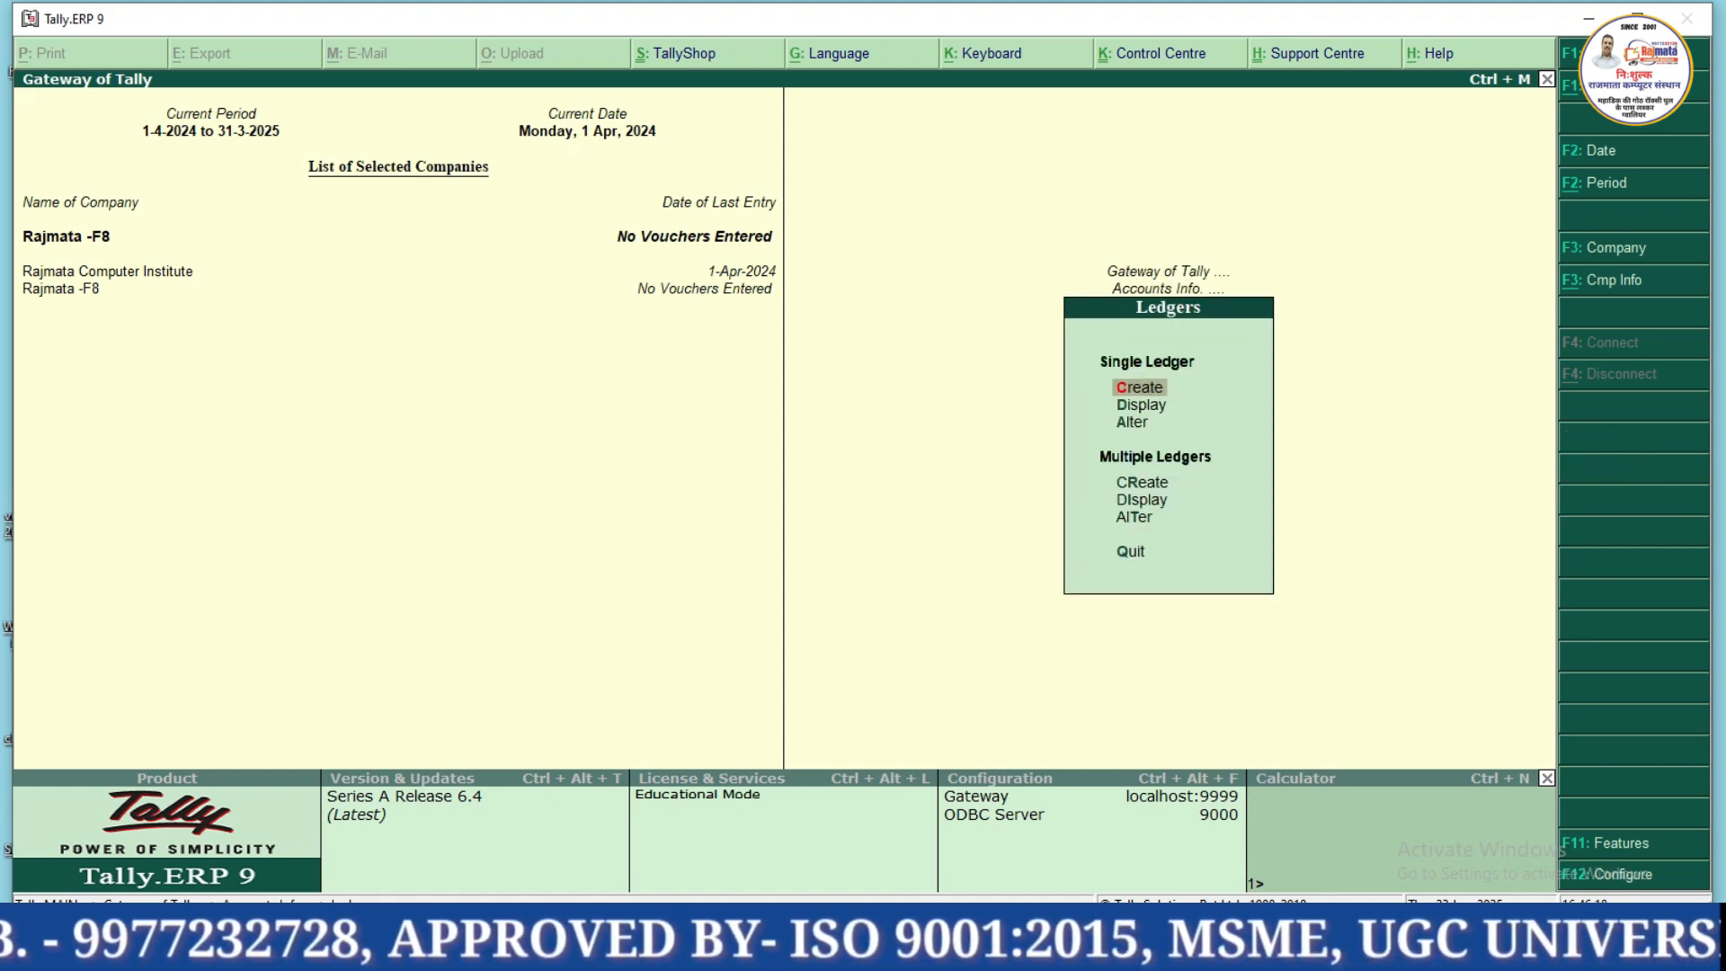
key(Return)
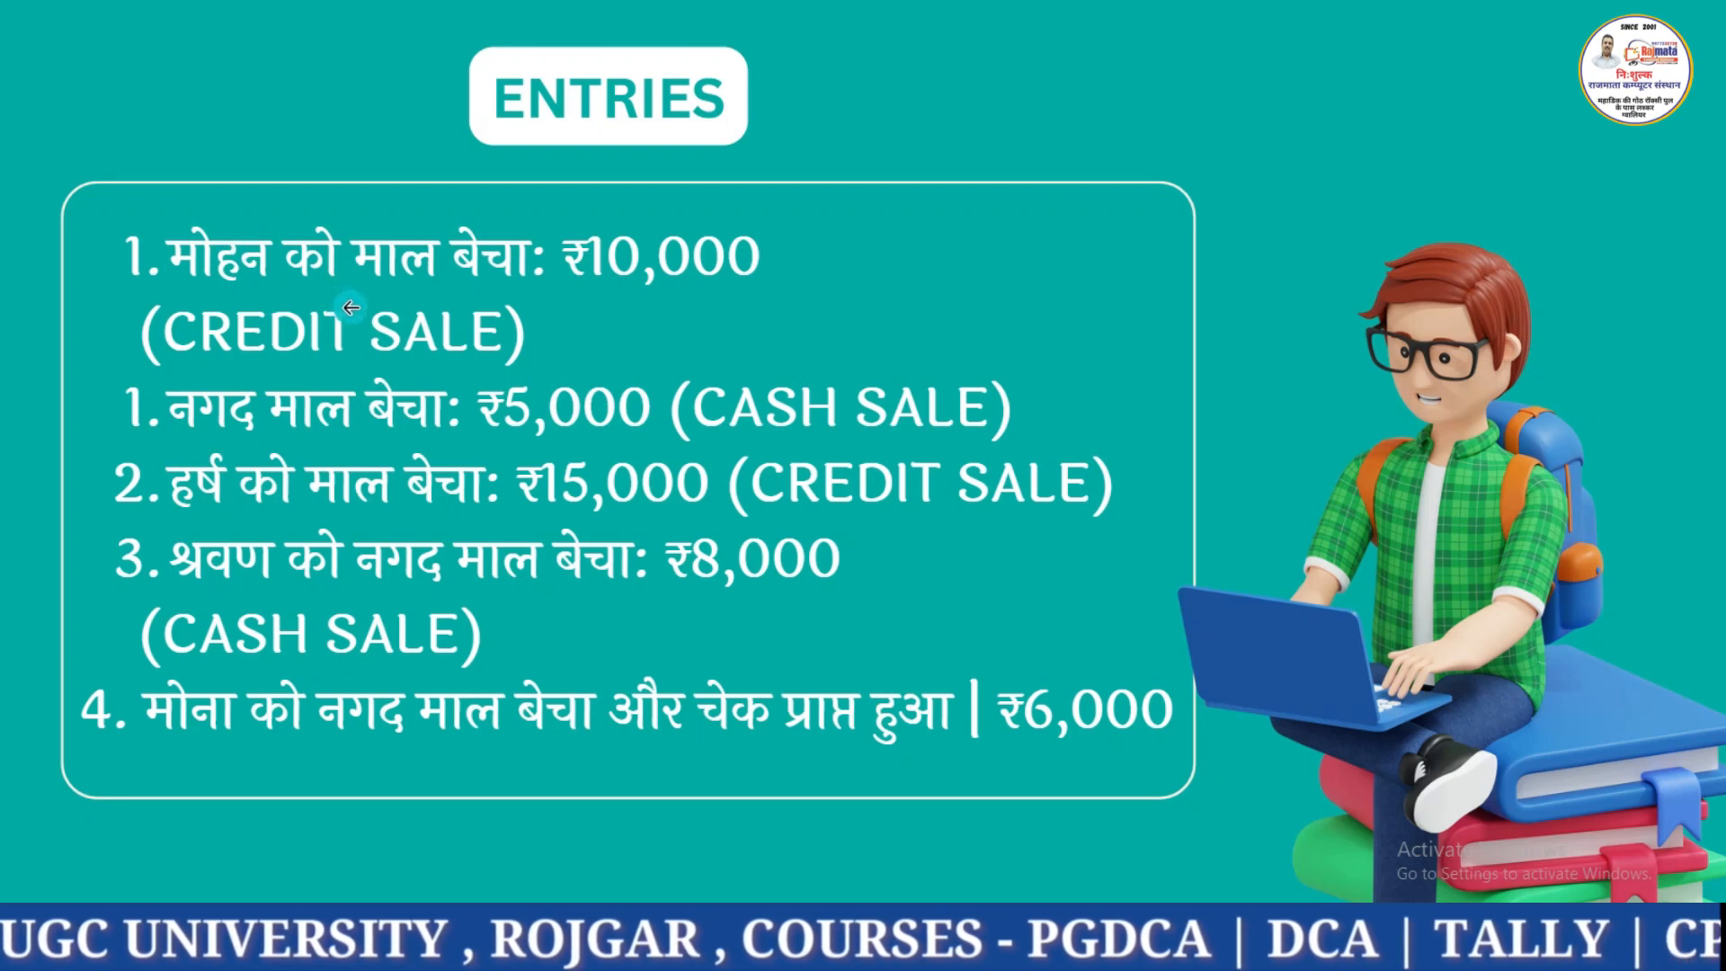
Switch back to Tally.ERP 9 and create the first credit customer's ledger, their name followed by "A/c", under Sundry Creditors.
key(alt+Tab)
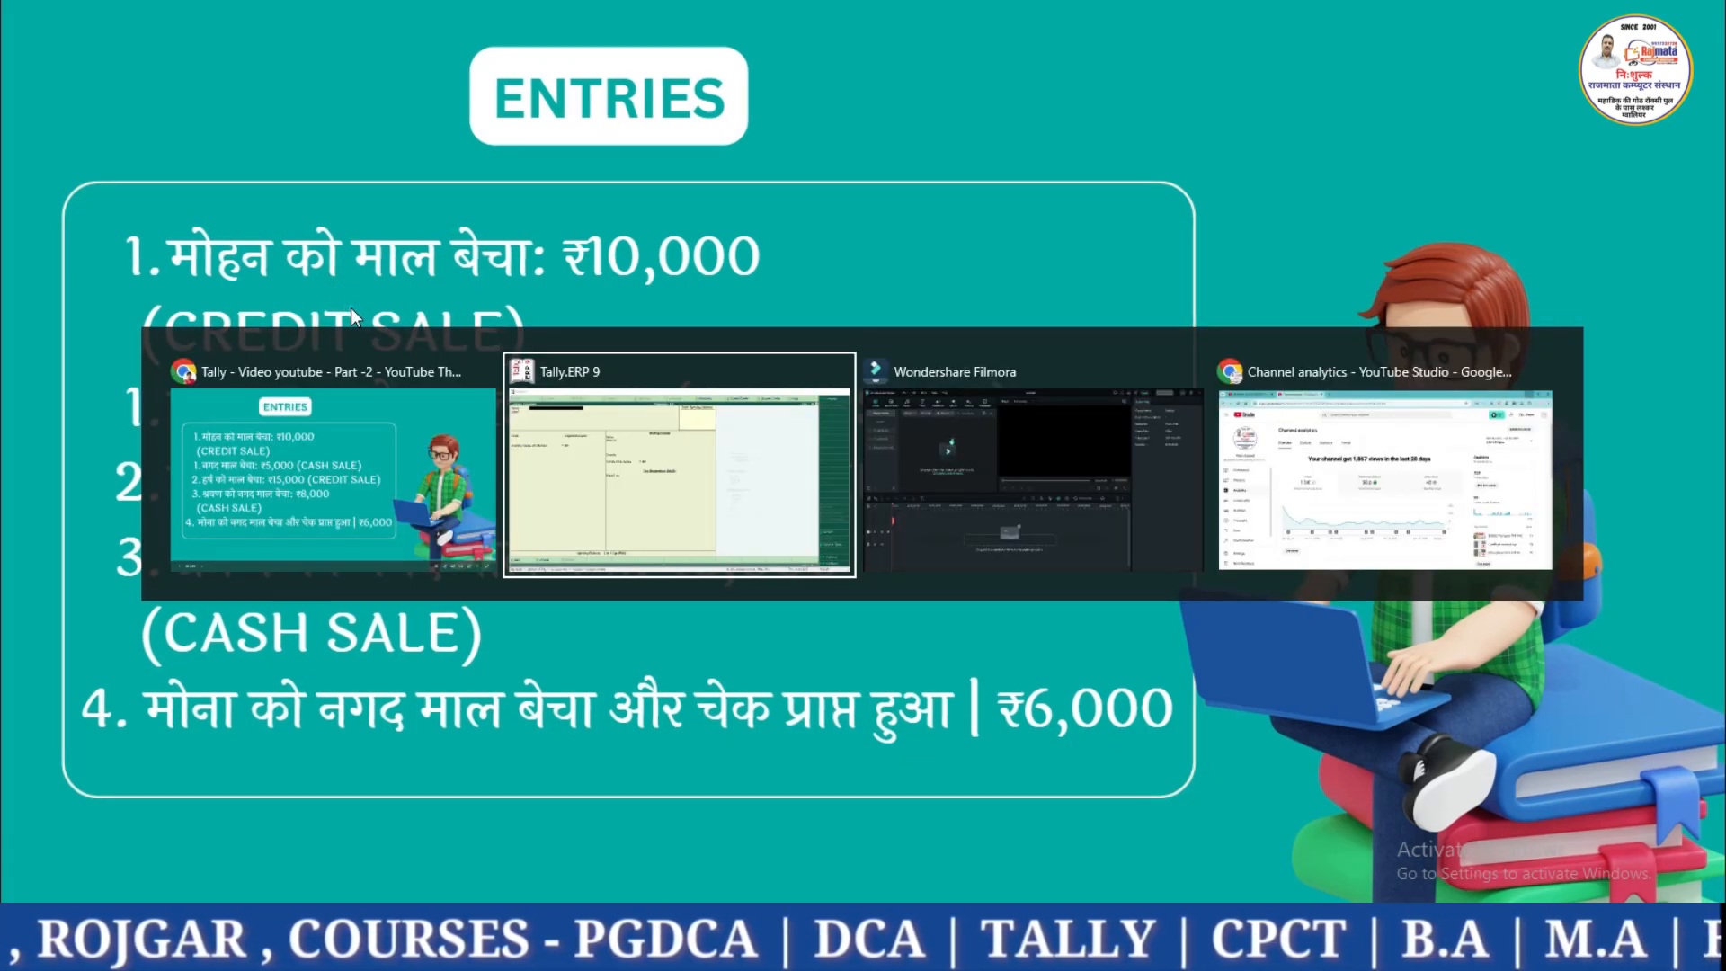
text(Moha)
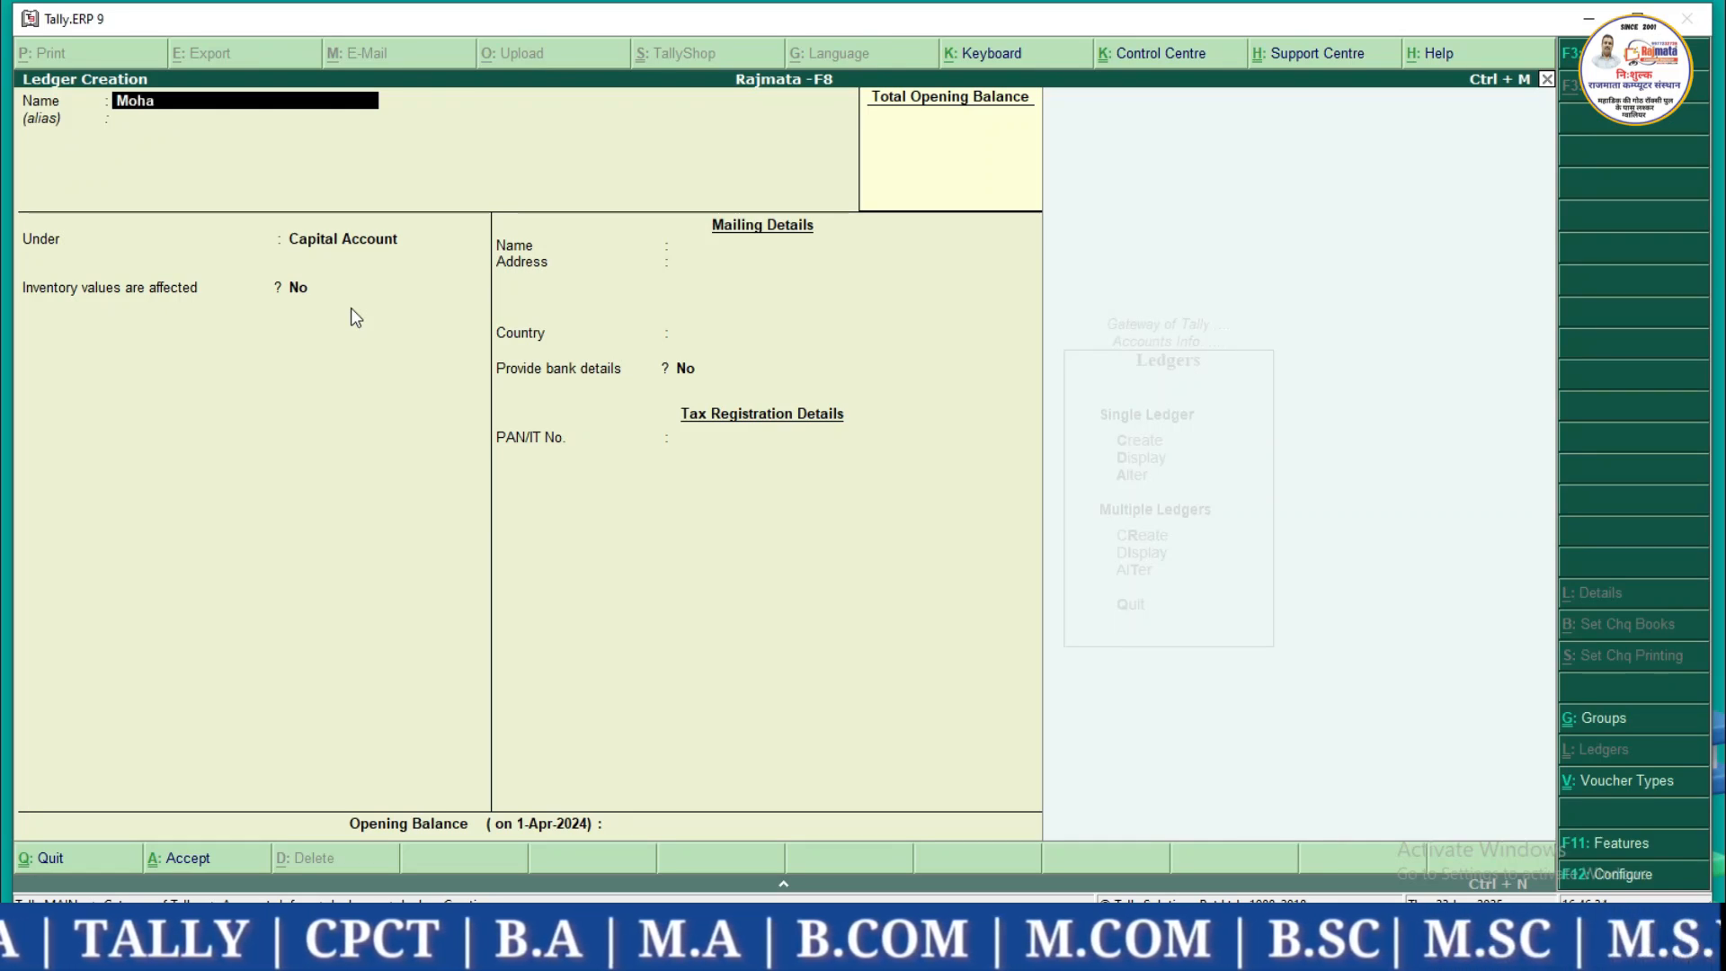
text(n a/c)
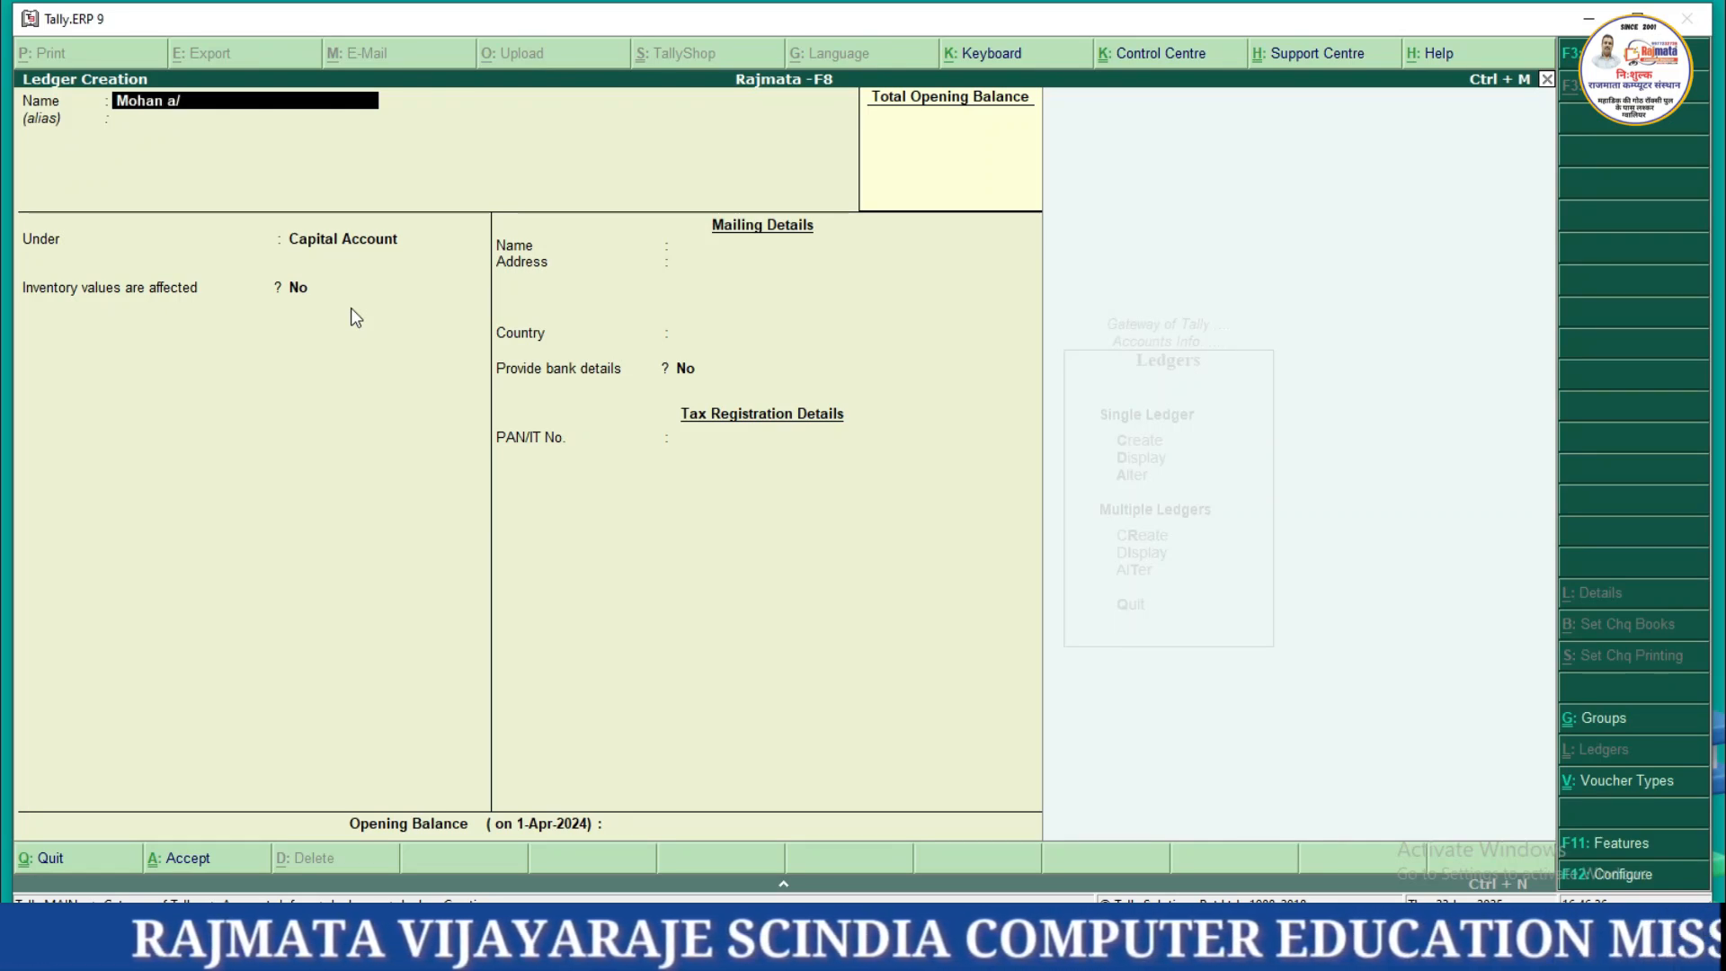
key(Return)
key(Return)
text(Su)
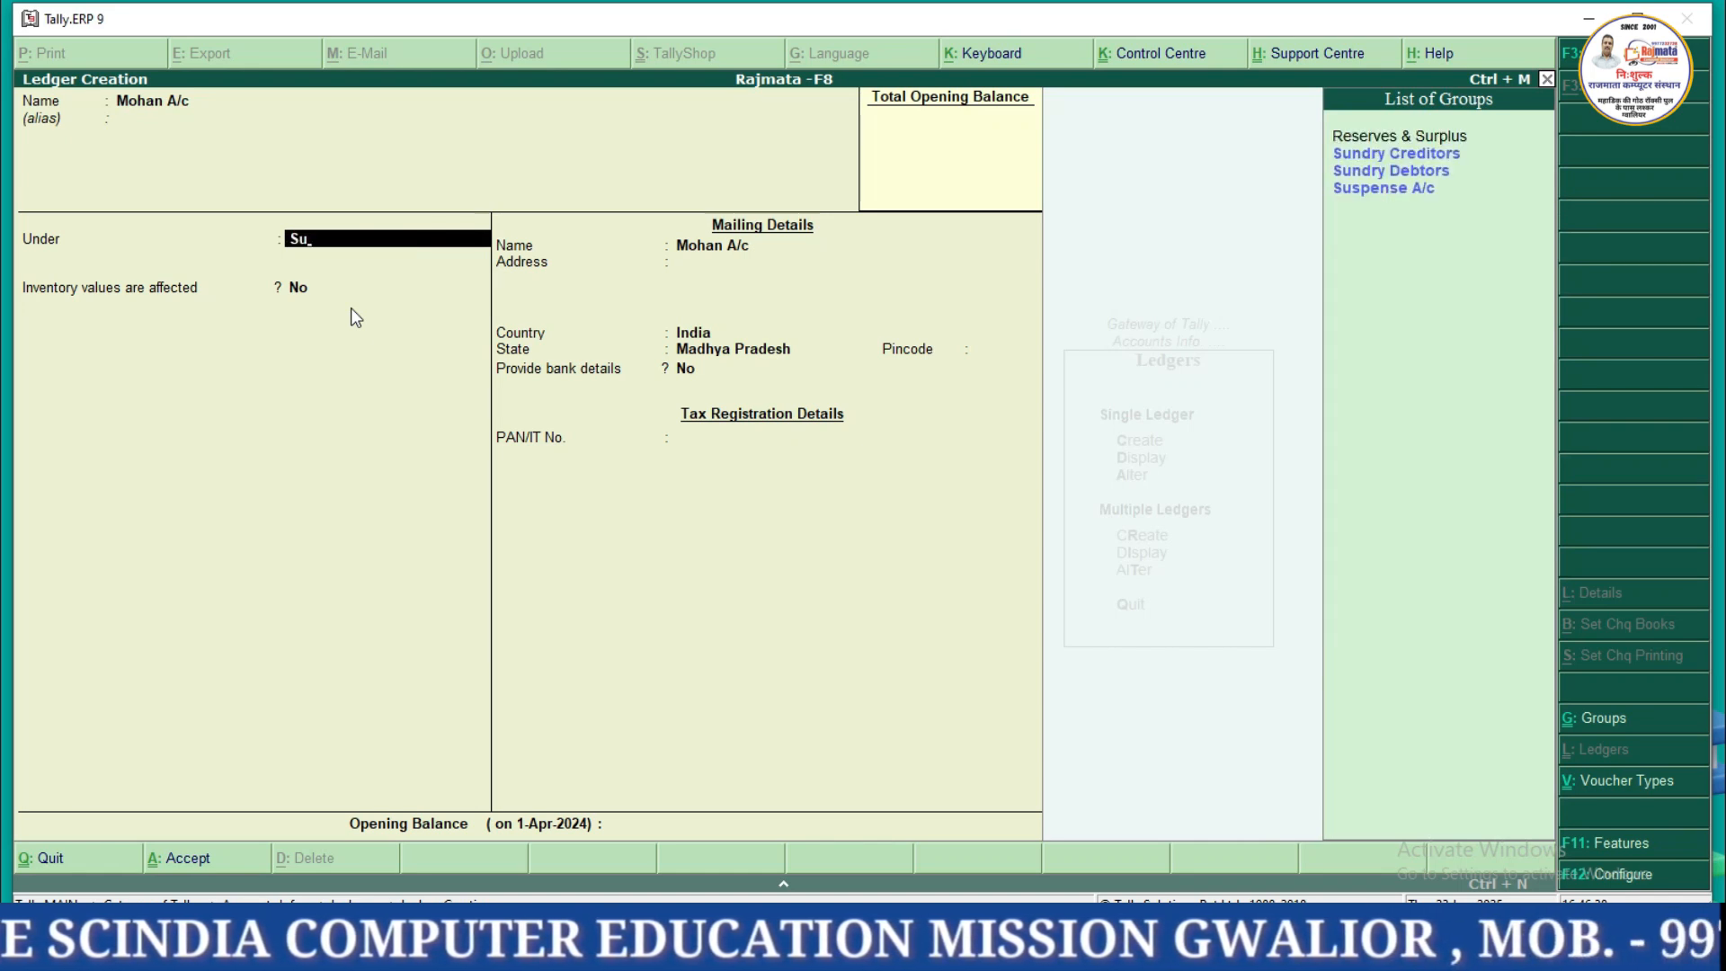
key(Down)
key(Return)
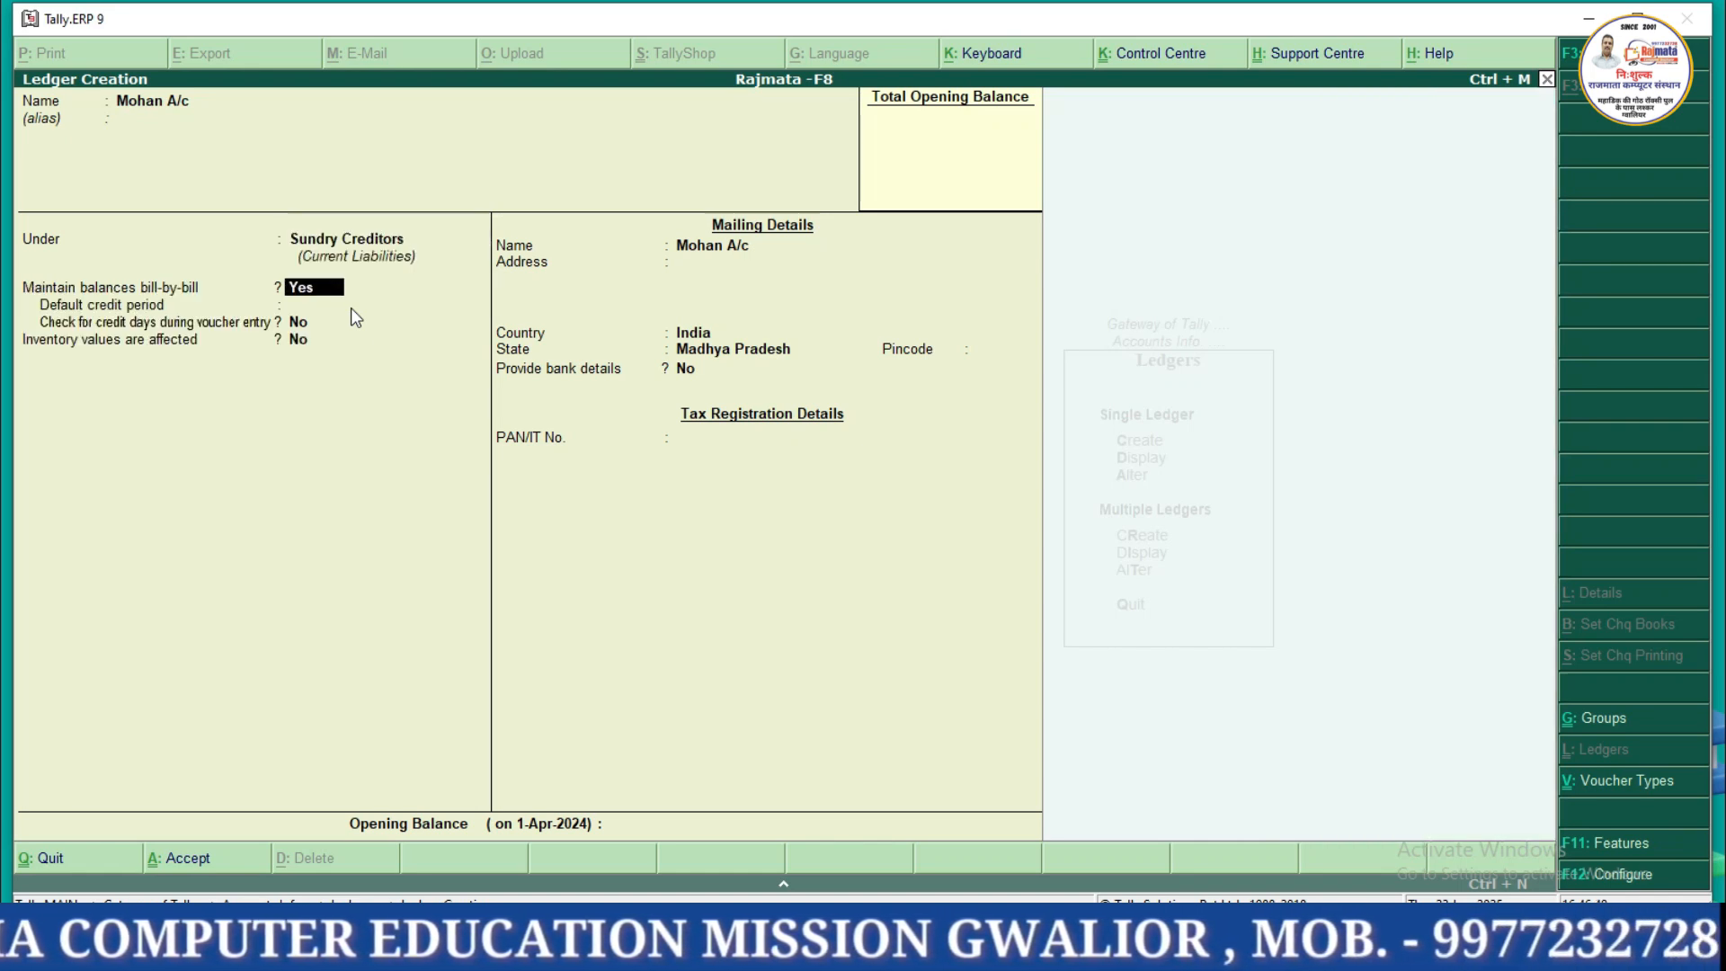
key(ctrl+a)
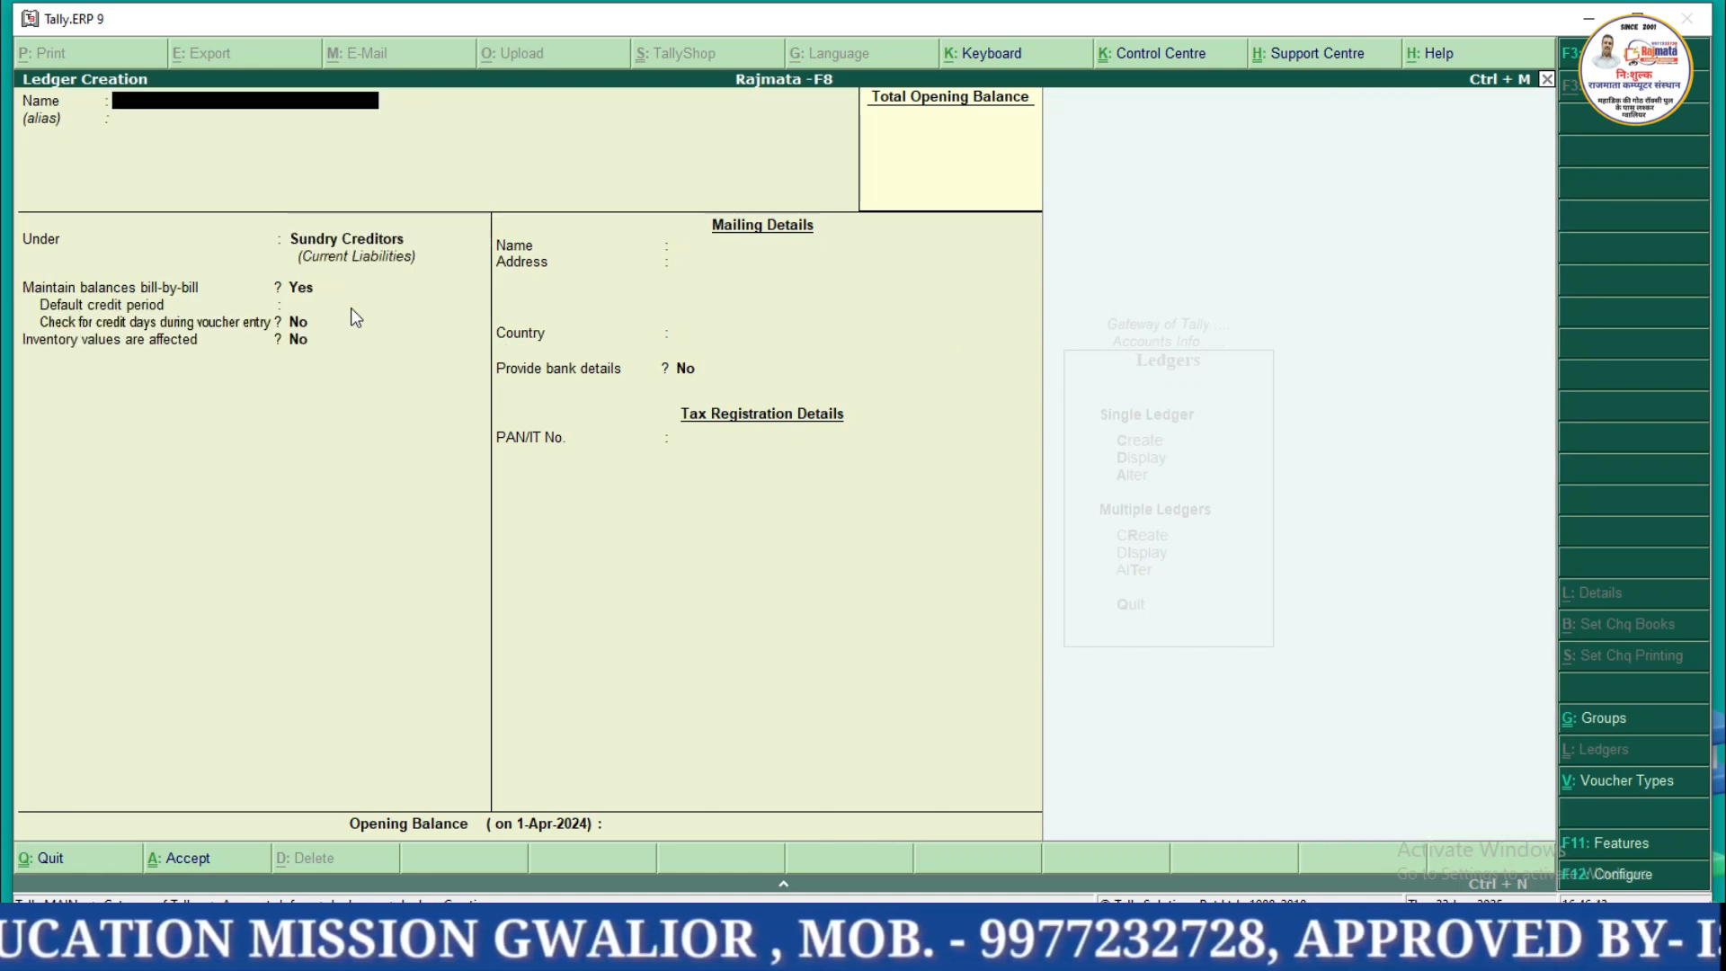
Create a ledger in the second credit customer's name under Sundry Creditors.
text(Harch)
key(Return)
key(Return)
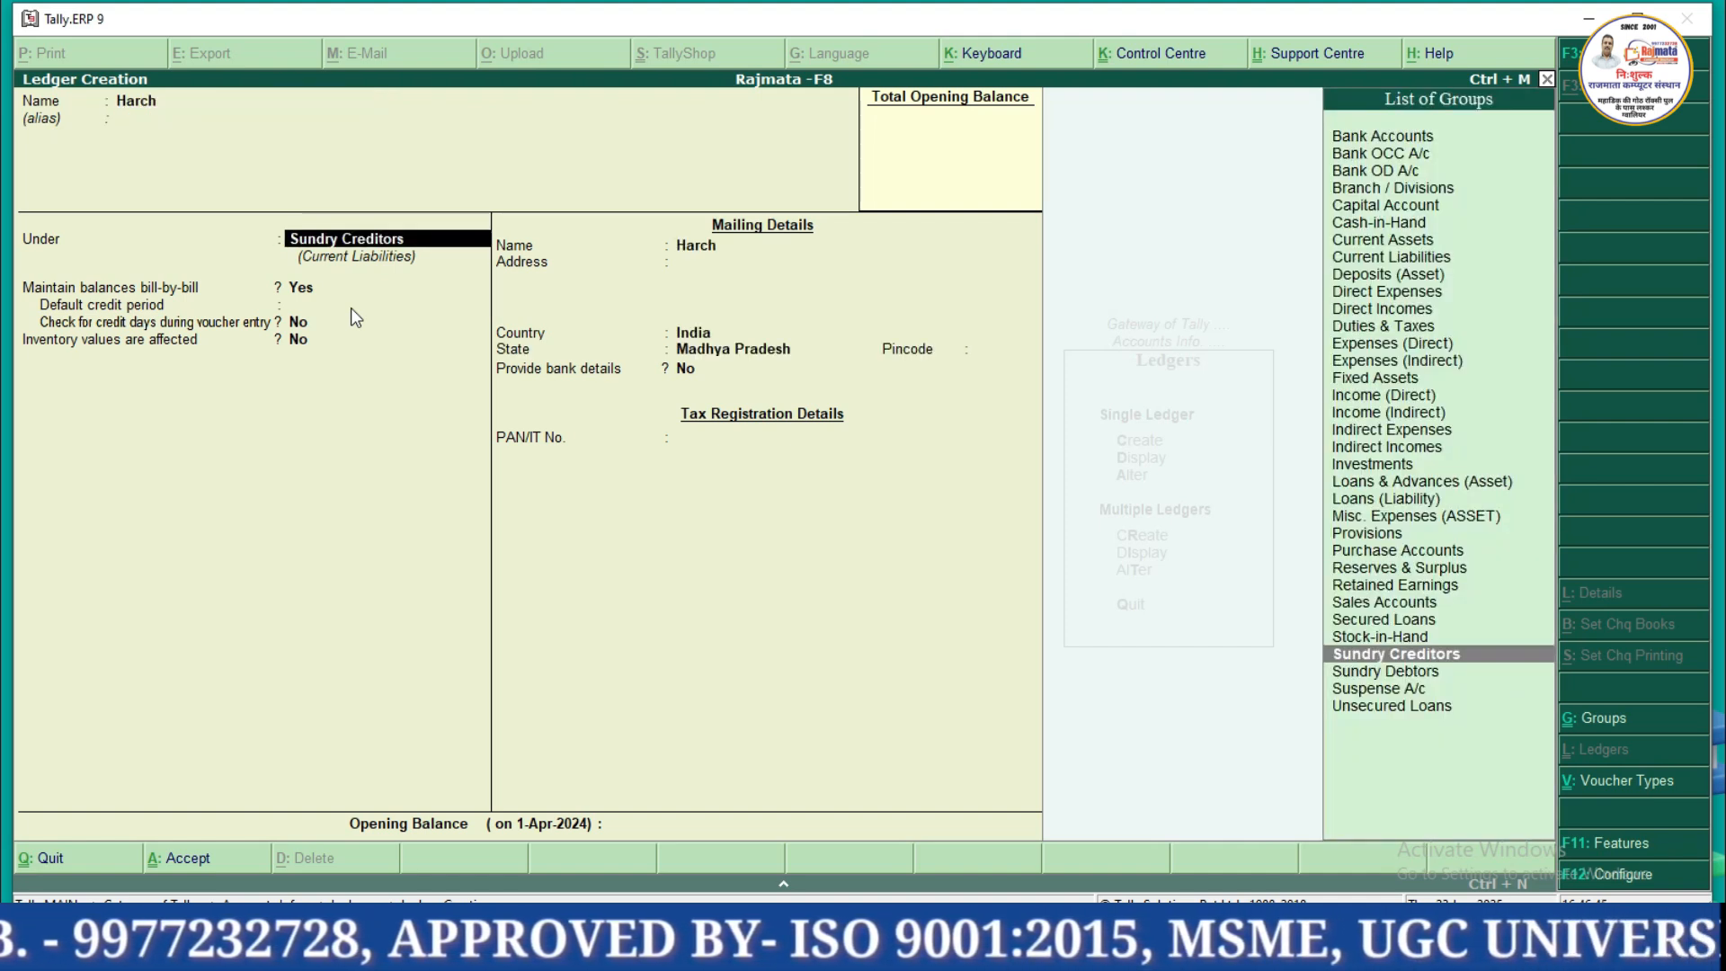
key(ctrl+a)
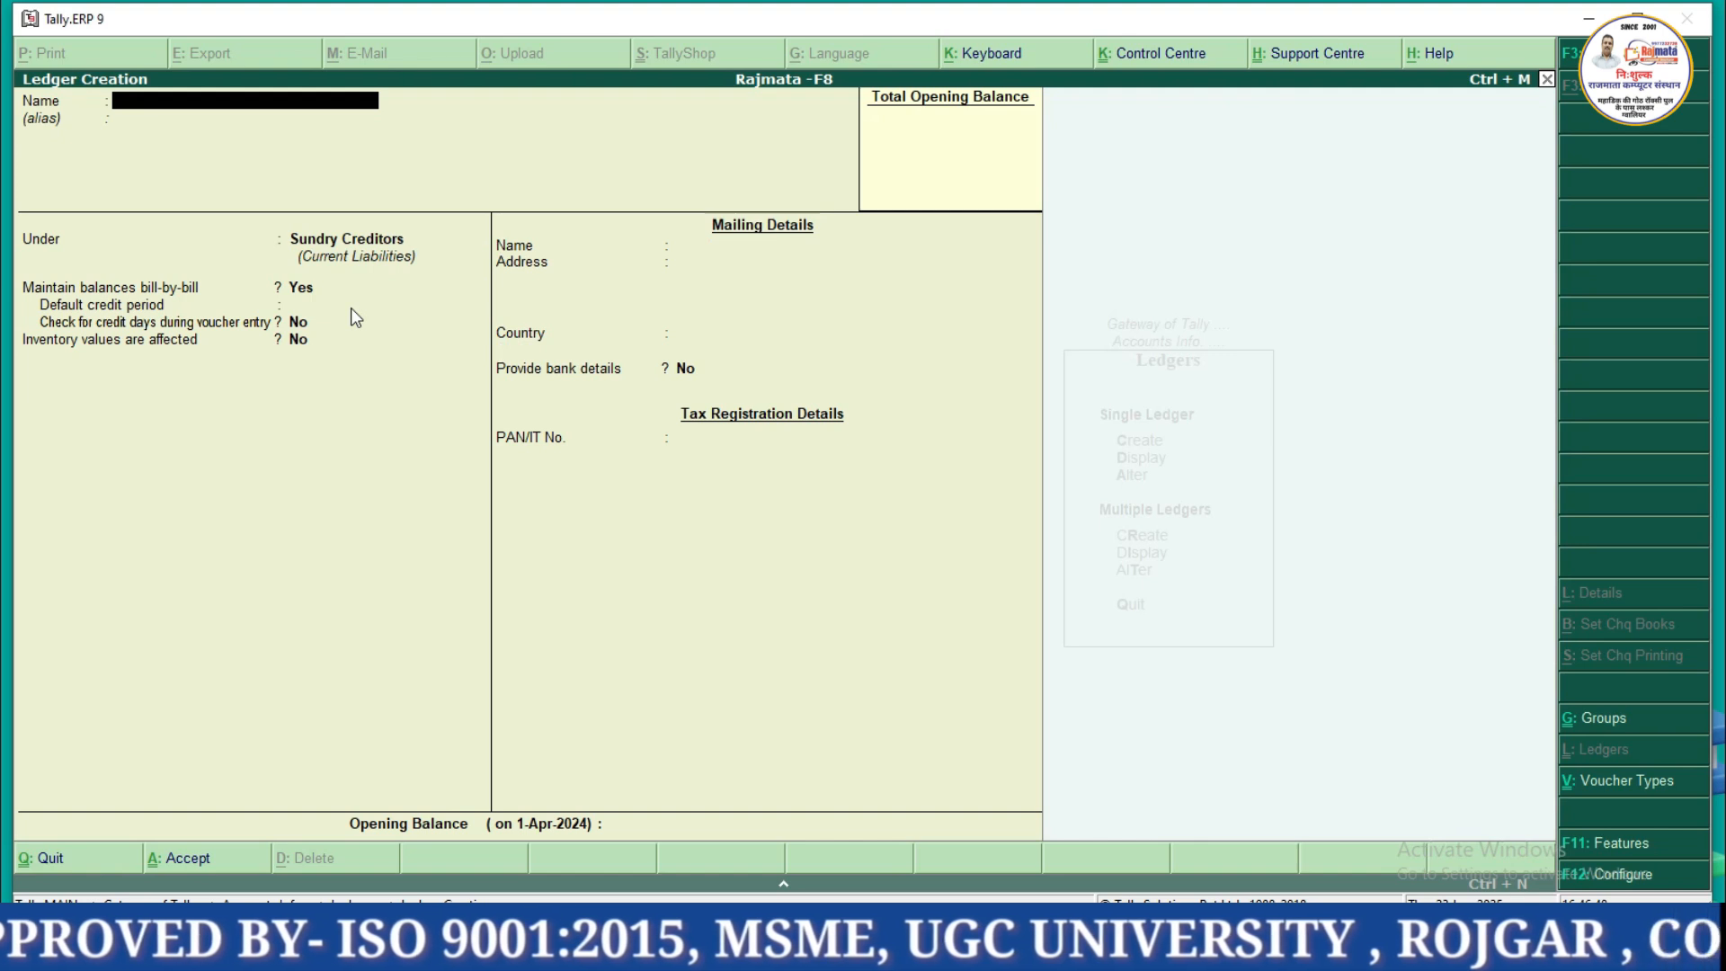
Create a ledger named "Bank" under Bank Accounts, keeping the default bank and mailing details.
text(Bank)
key(Return)
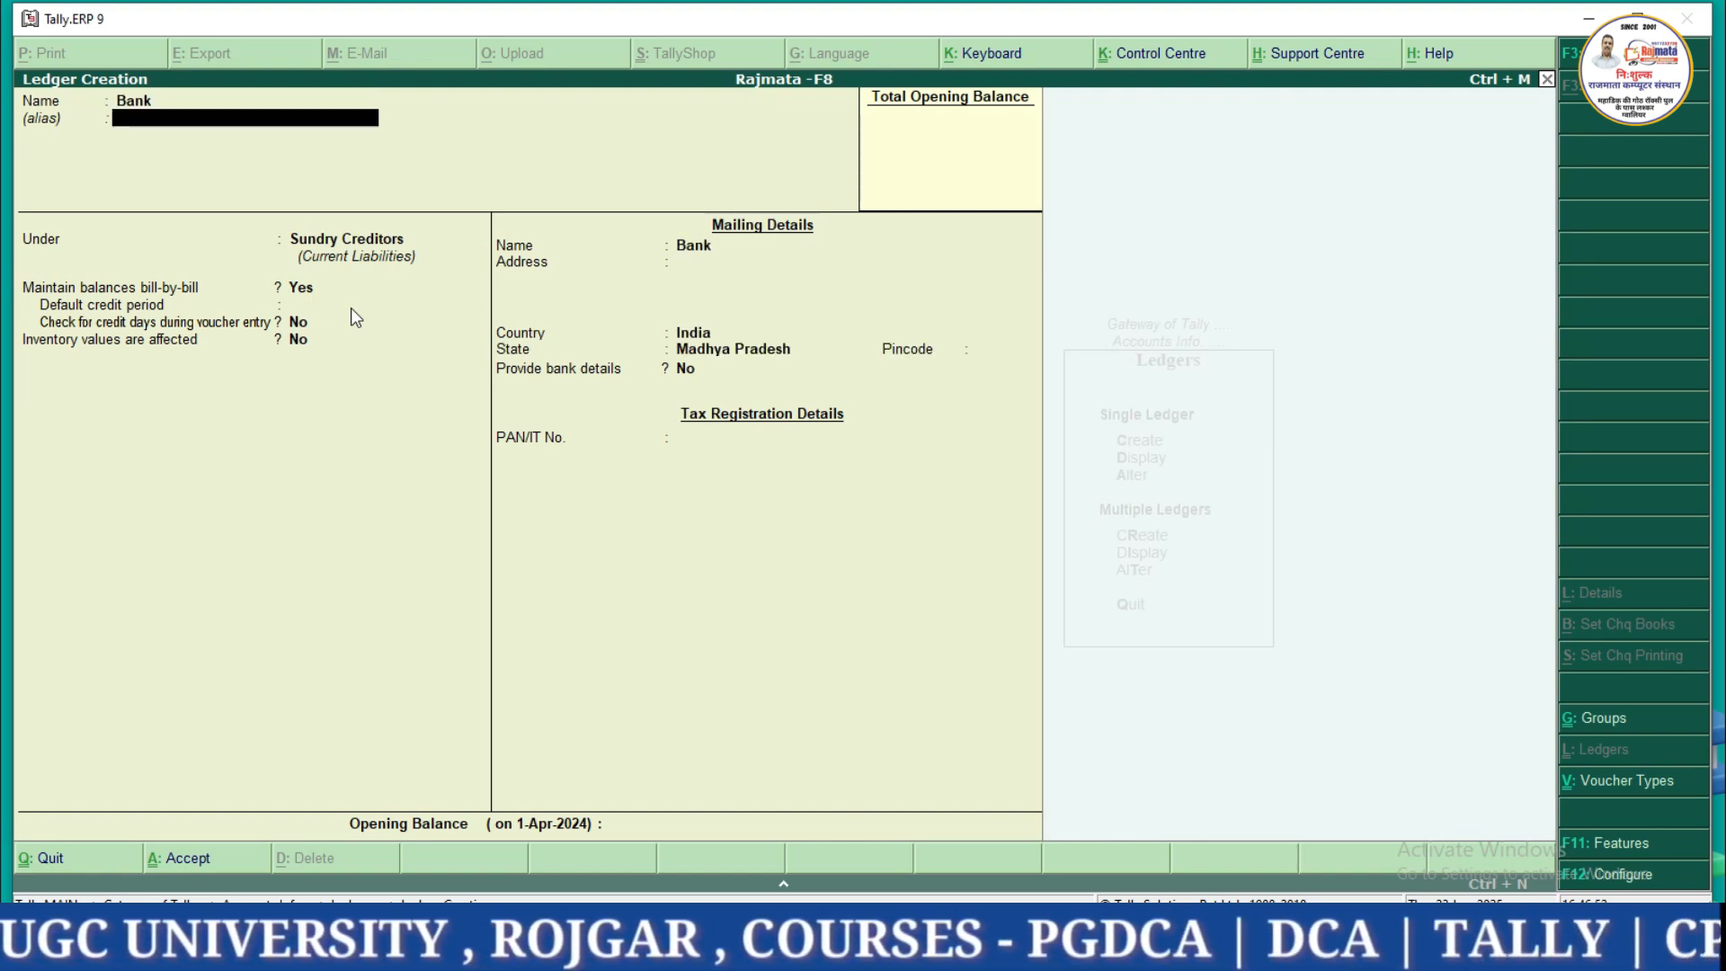
key(Return)
text(Ban)
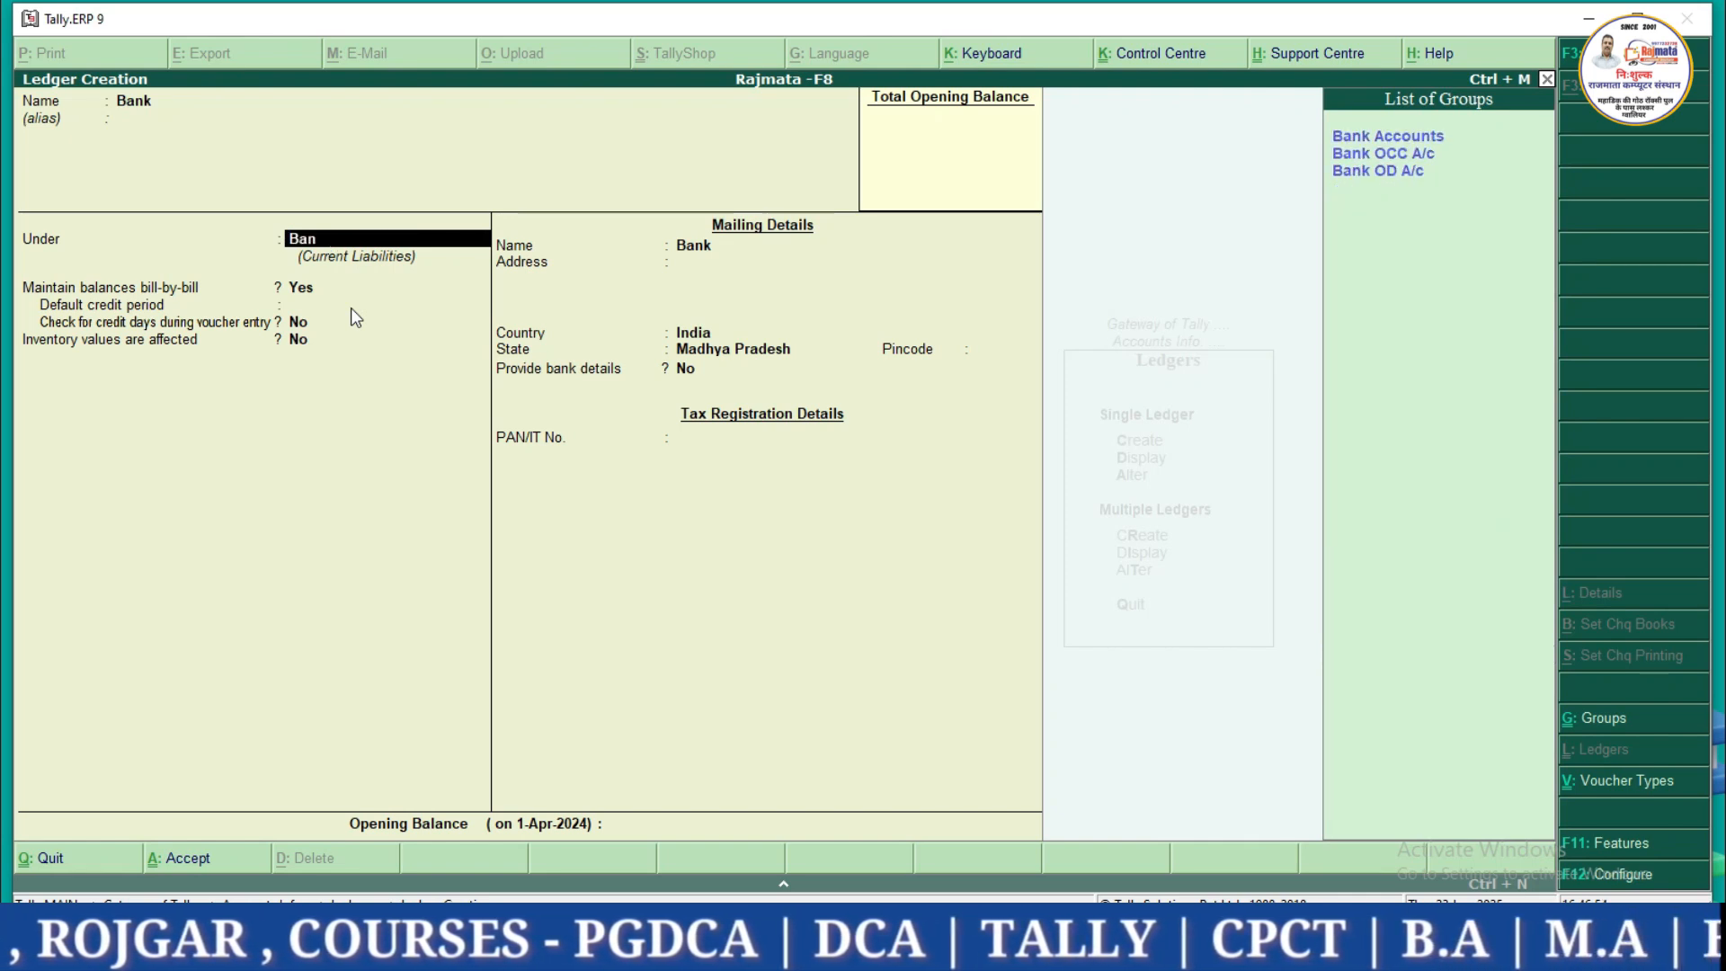
key(Down)
key(Return)
key(Return)
key(Return)
key(Return)
key(Return)
key(Return)
key(Return)
key(Return)
key(Return)
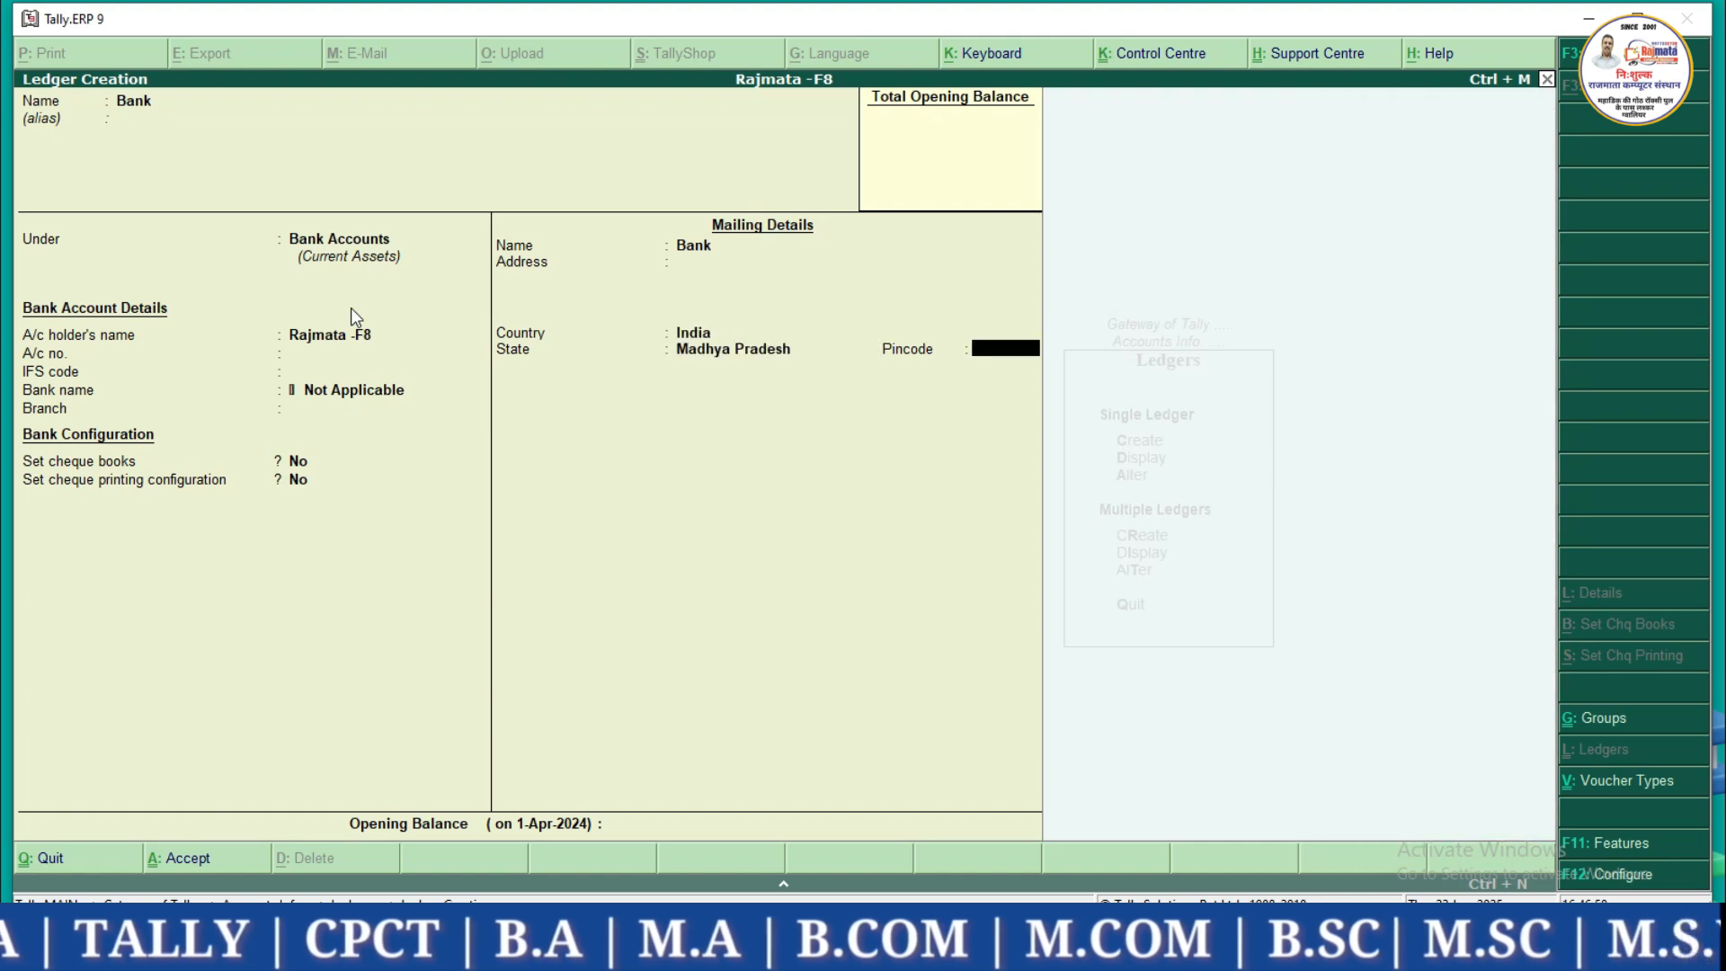
key(Return)
key(Return)
key(Return)
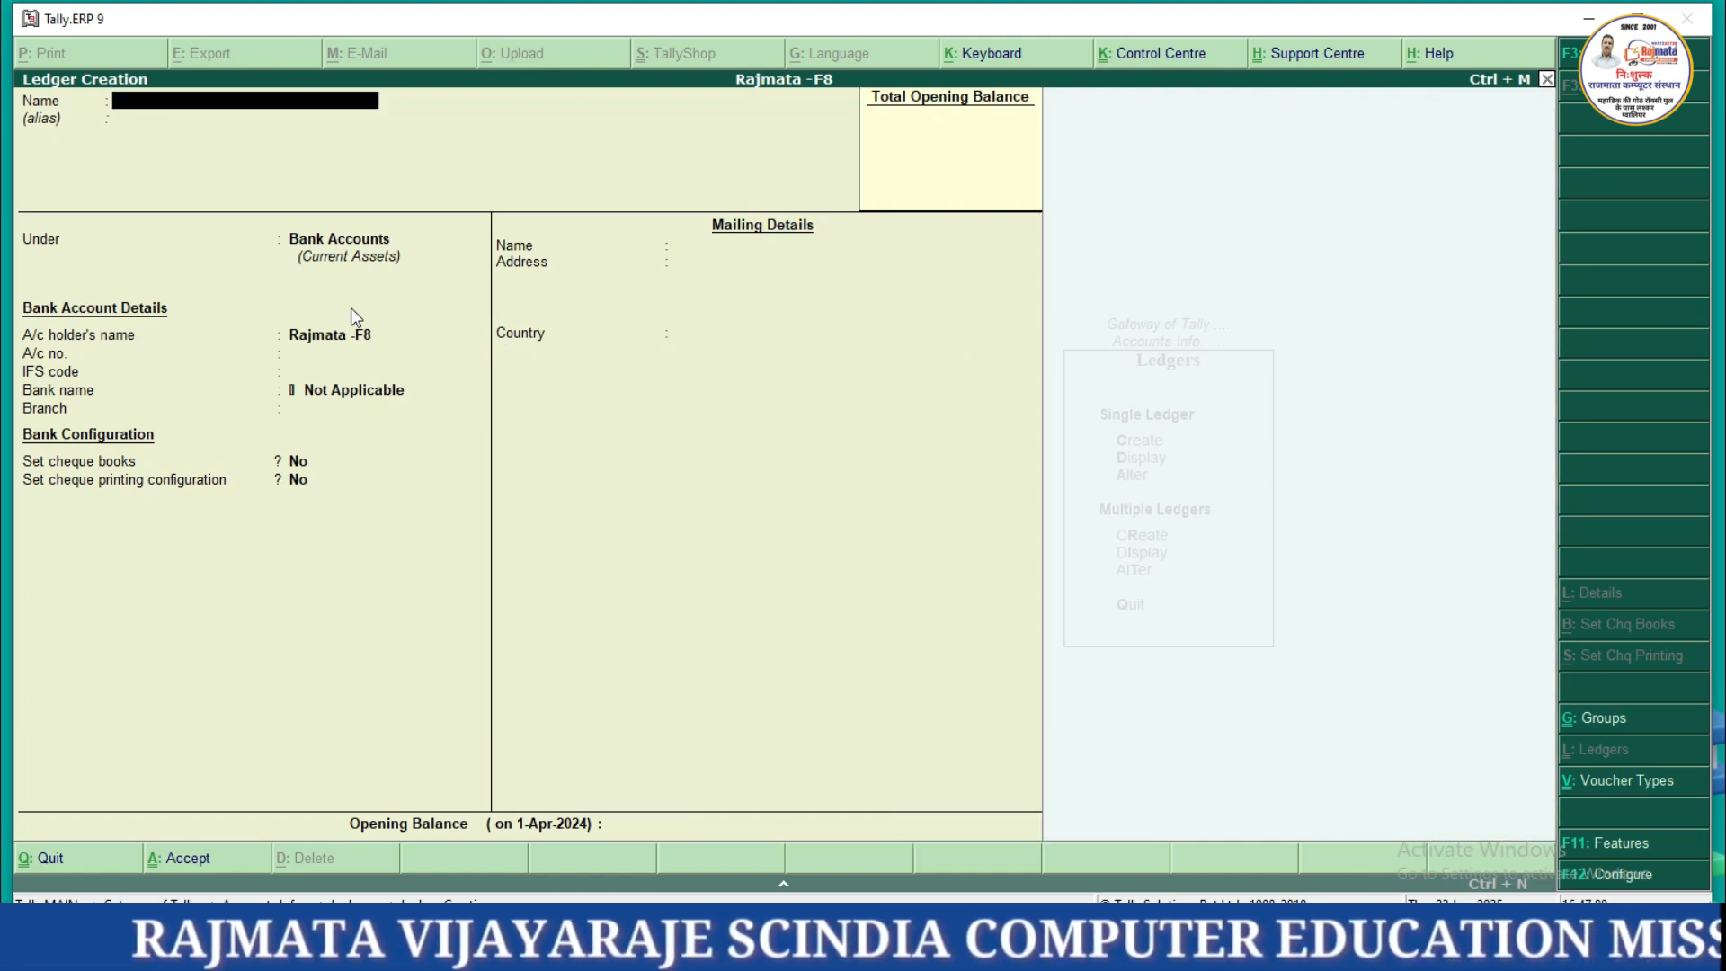
Create a ledger named "Sales A/c" under Sales Accounts and return to the Gateway of Tally.
text(Sales A/c)
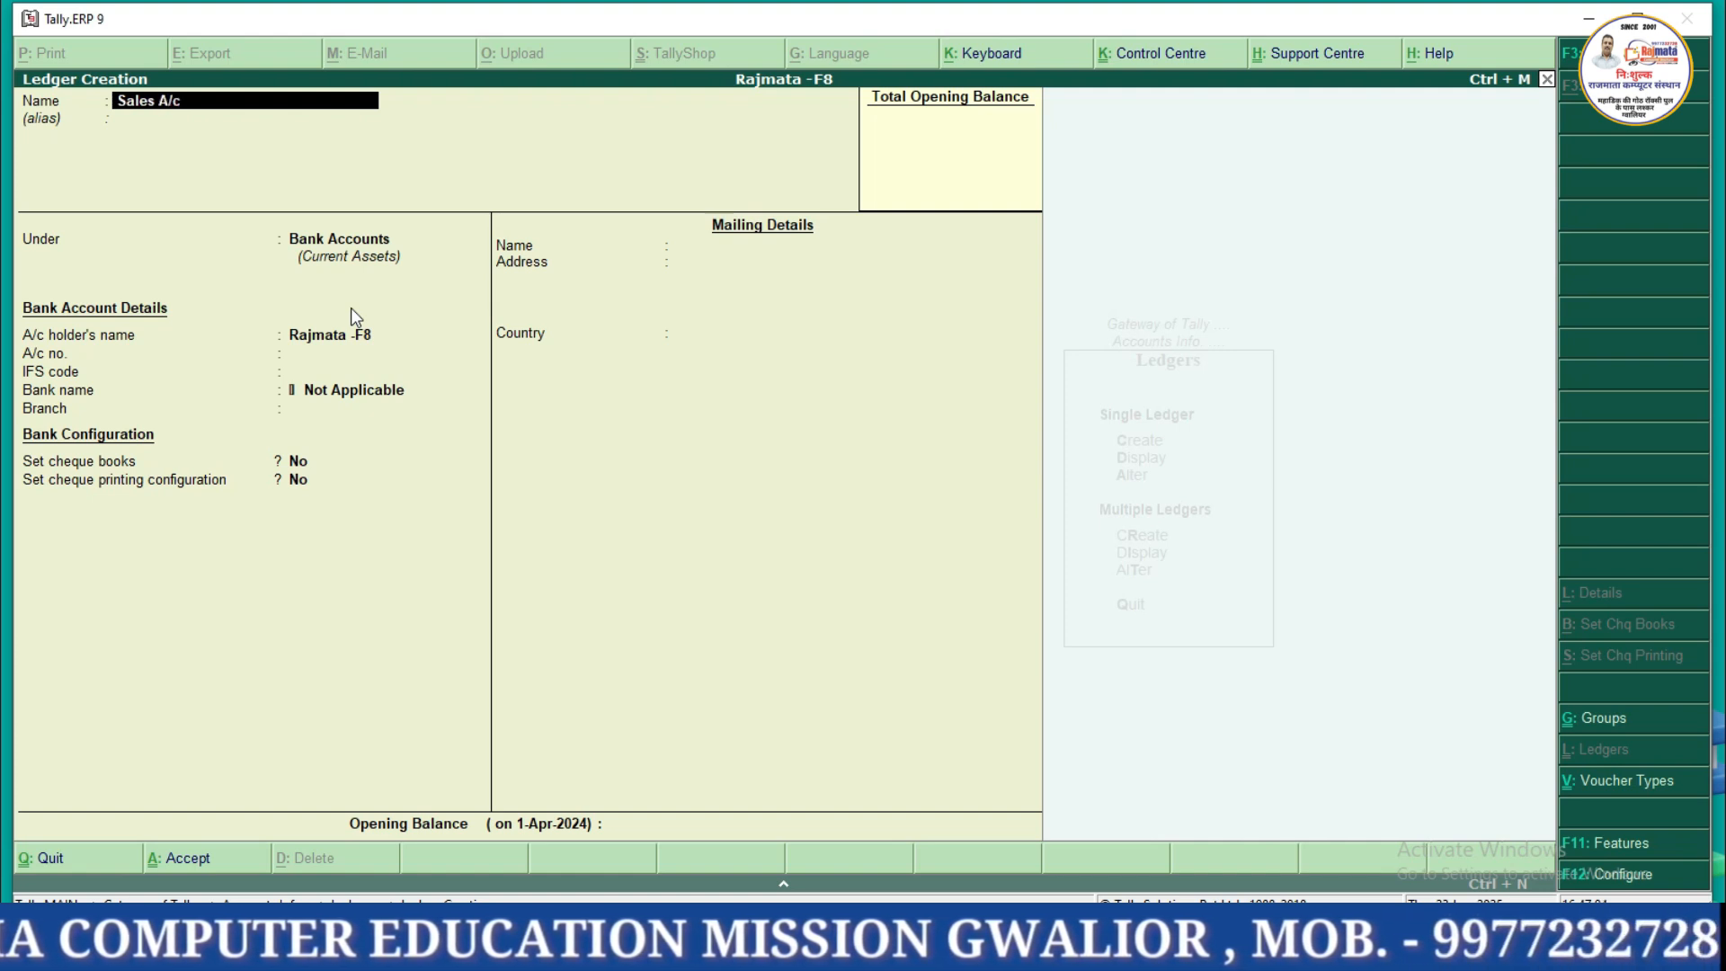
key(Return)
key(Return)
text(Sa)
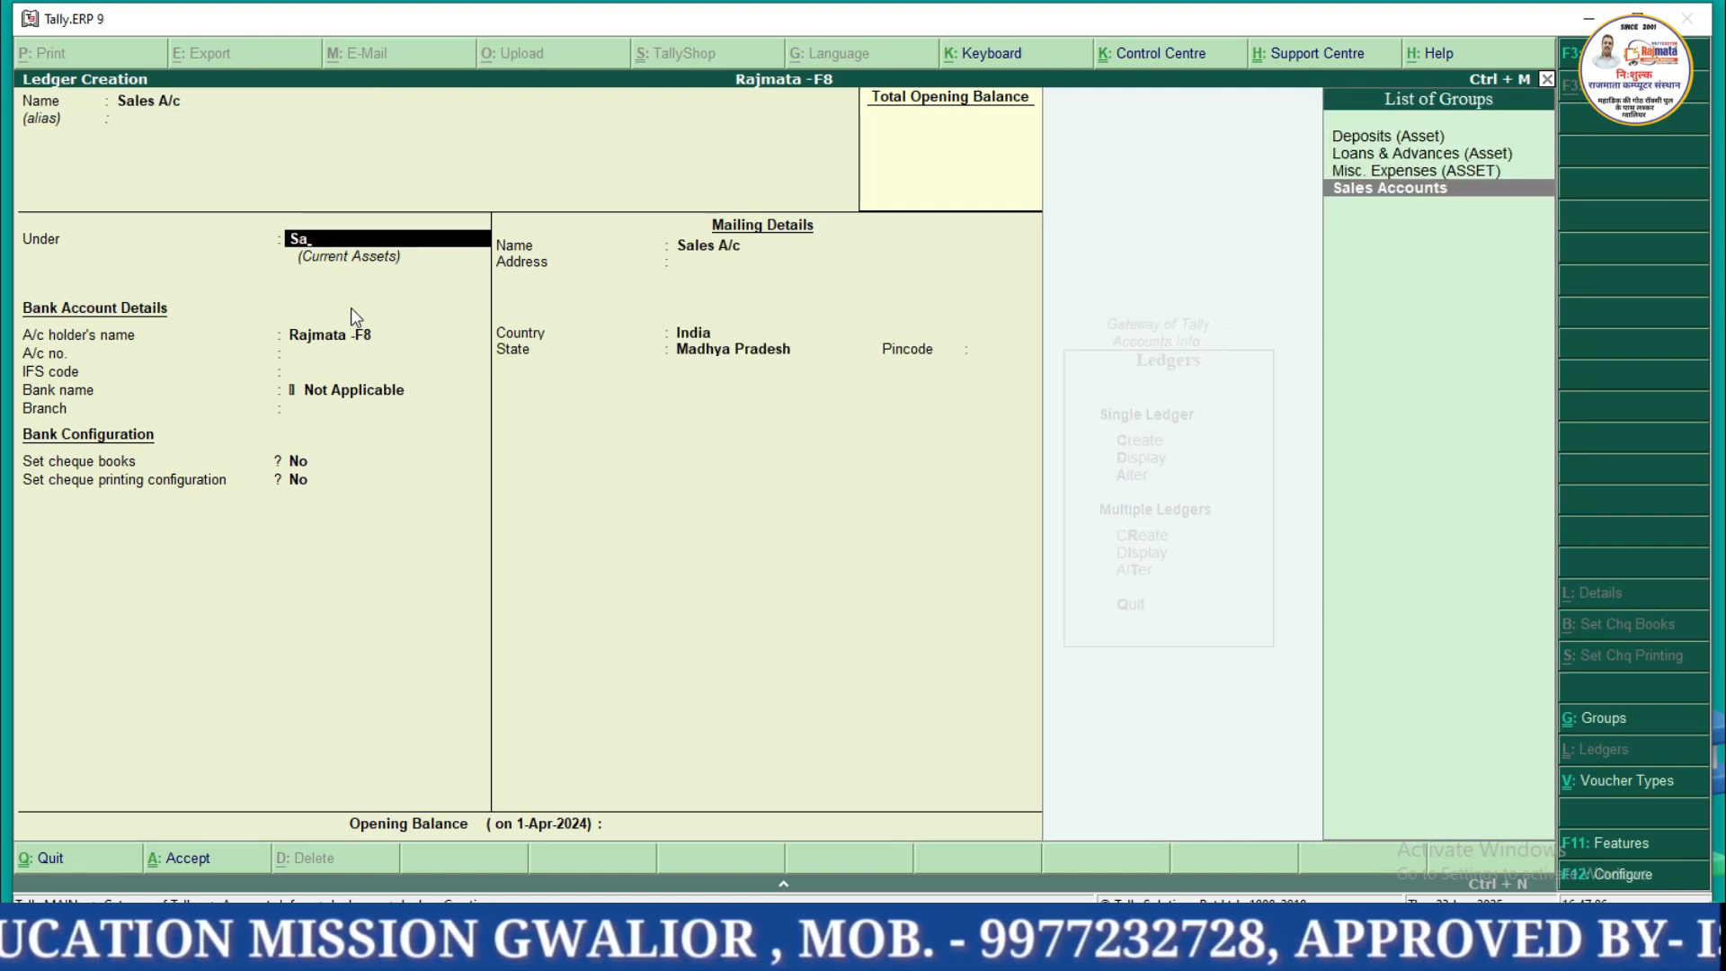
key(Return)
key(Return)
key(Return)
key(Return)
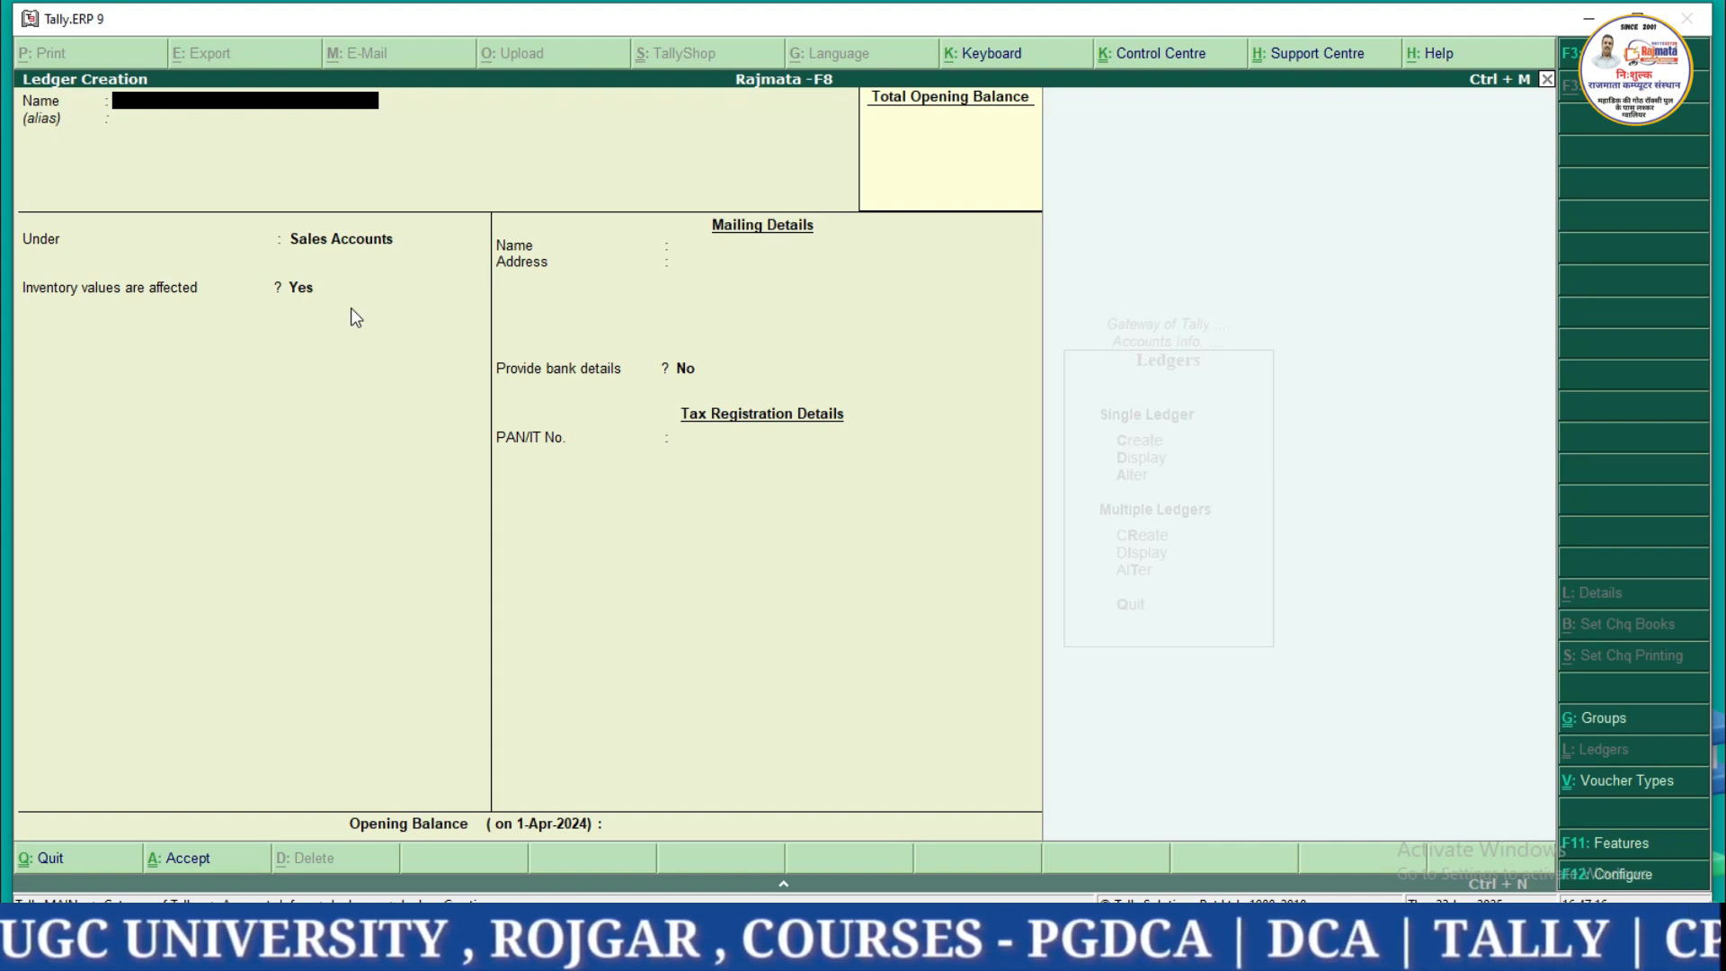
key(Escape)
key(y)
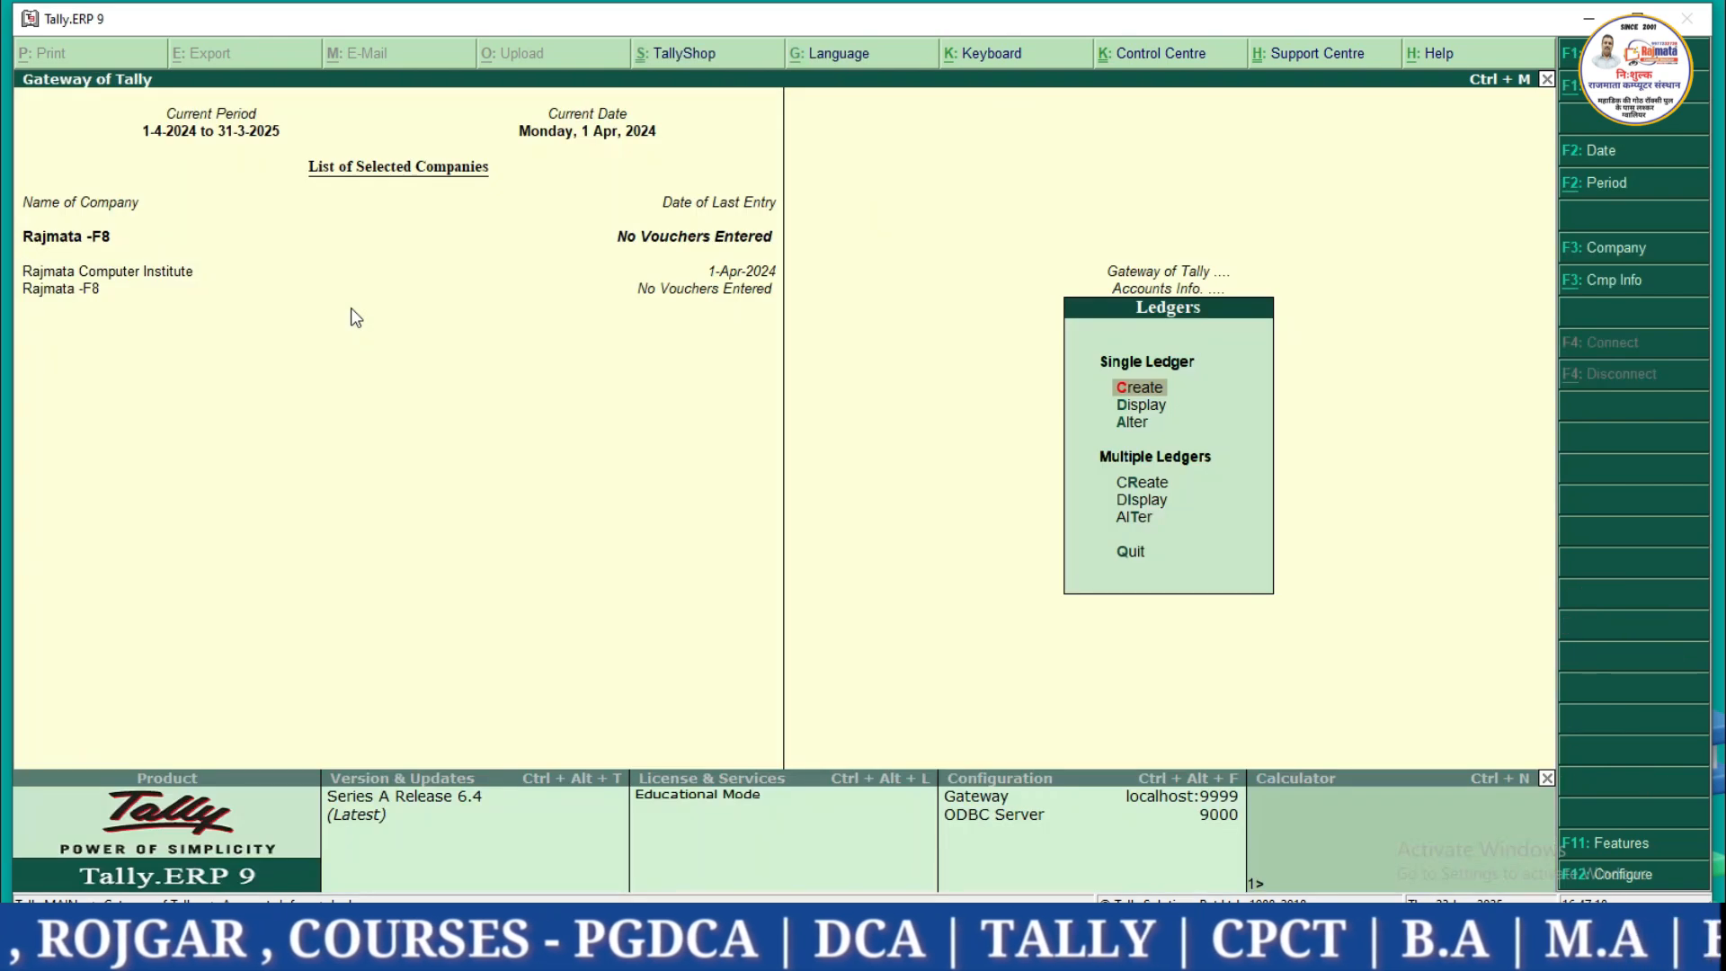
key(Escape)
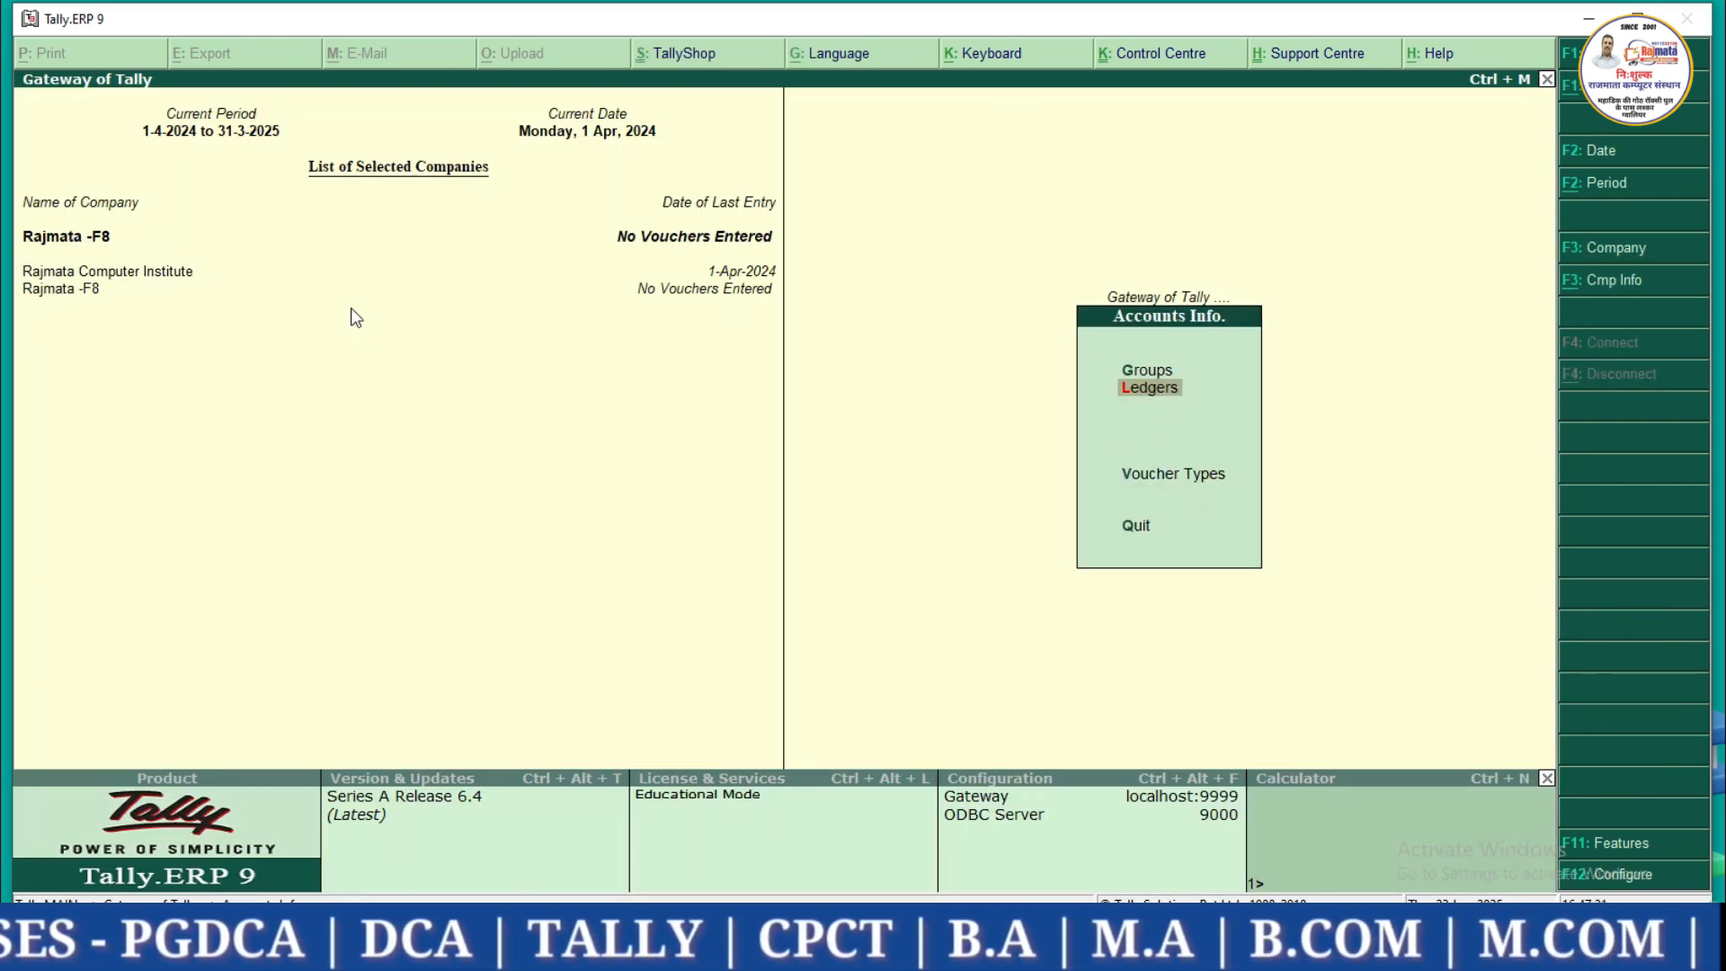
key(Escape)
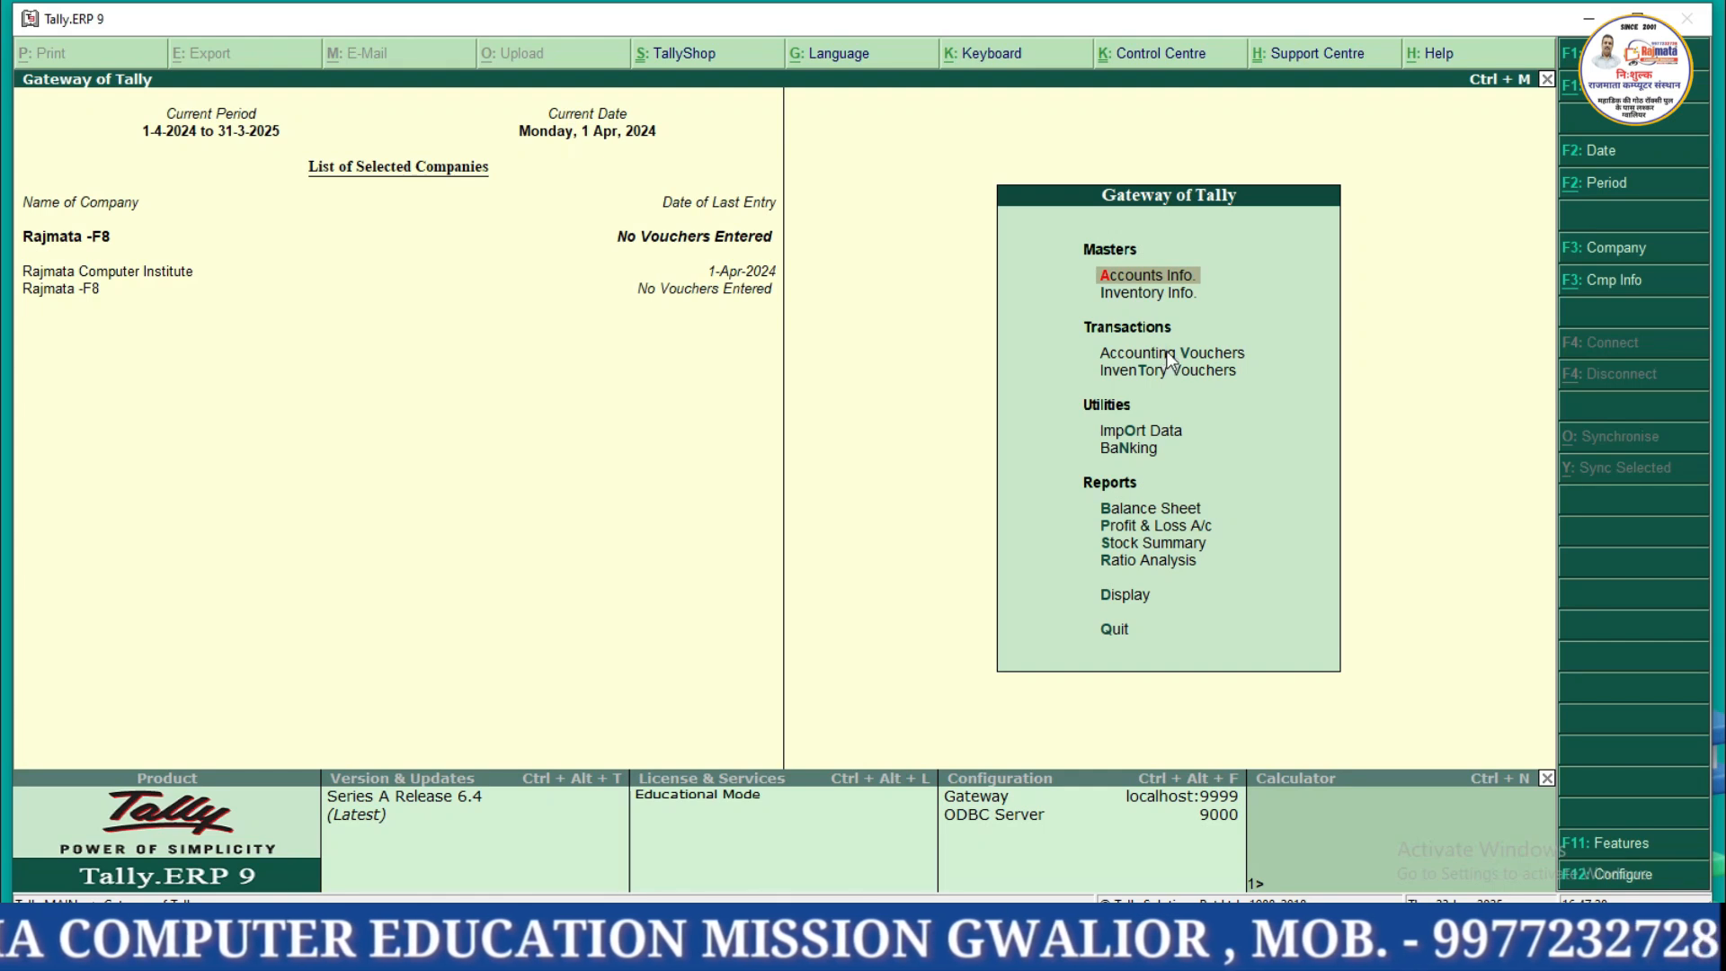
Start a Sales accounting voucher in voucher mode, keeping the default date and leaving the reference number blank.
click(1168, 359)
click(1169, 360)
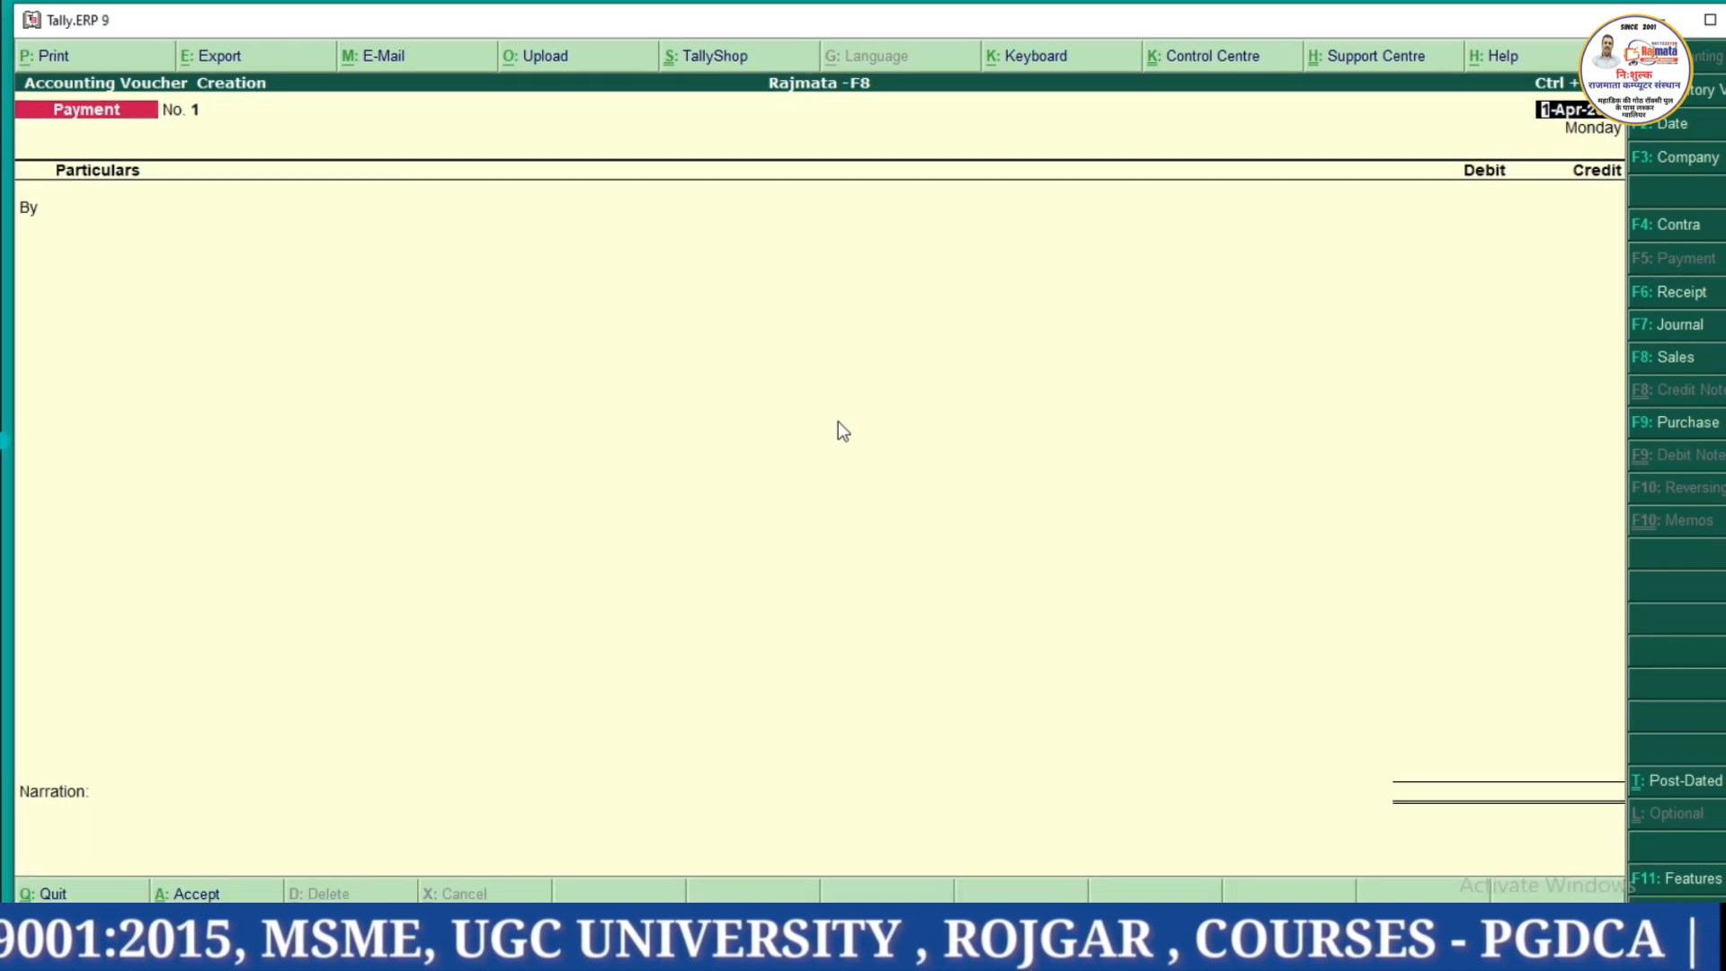
click(1640, 359)
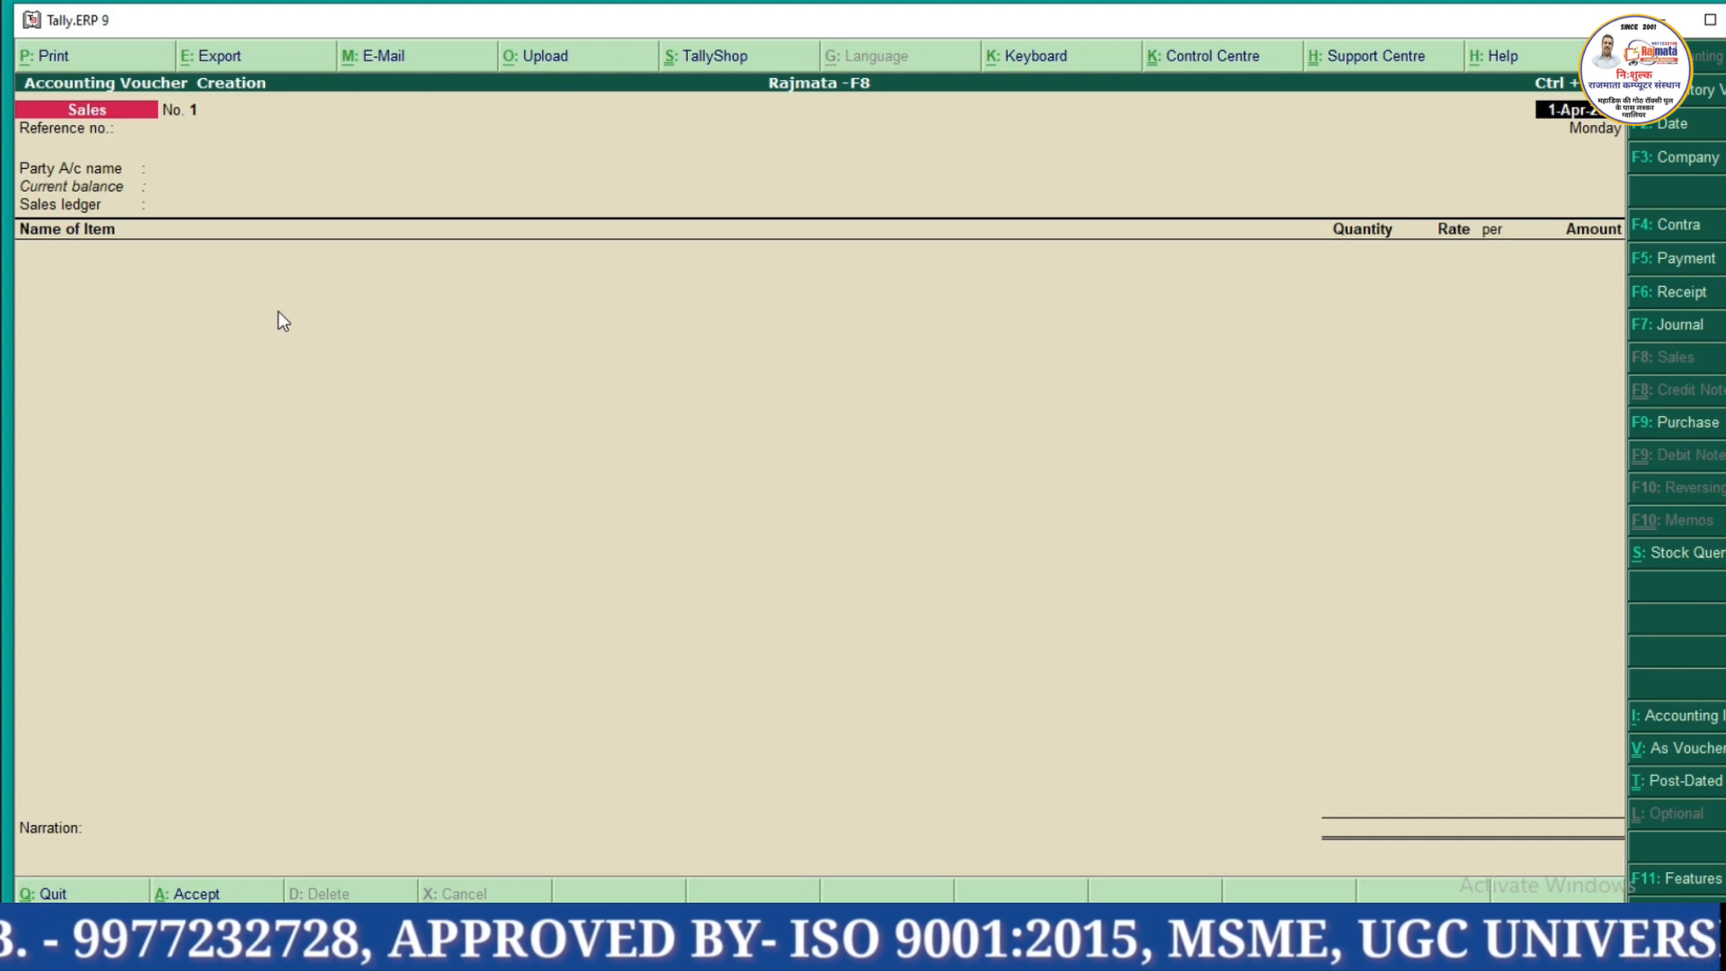
key(ctrl+v)
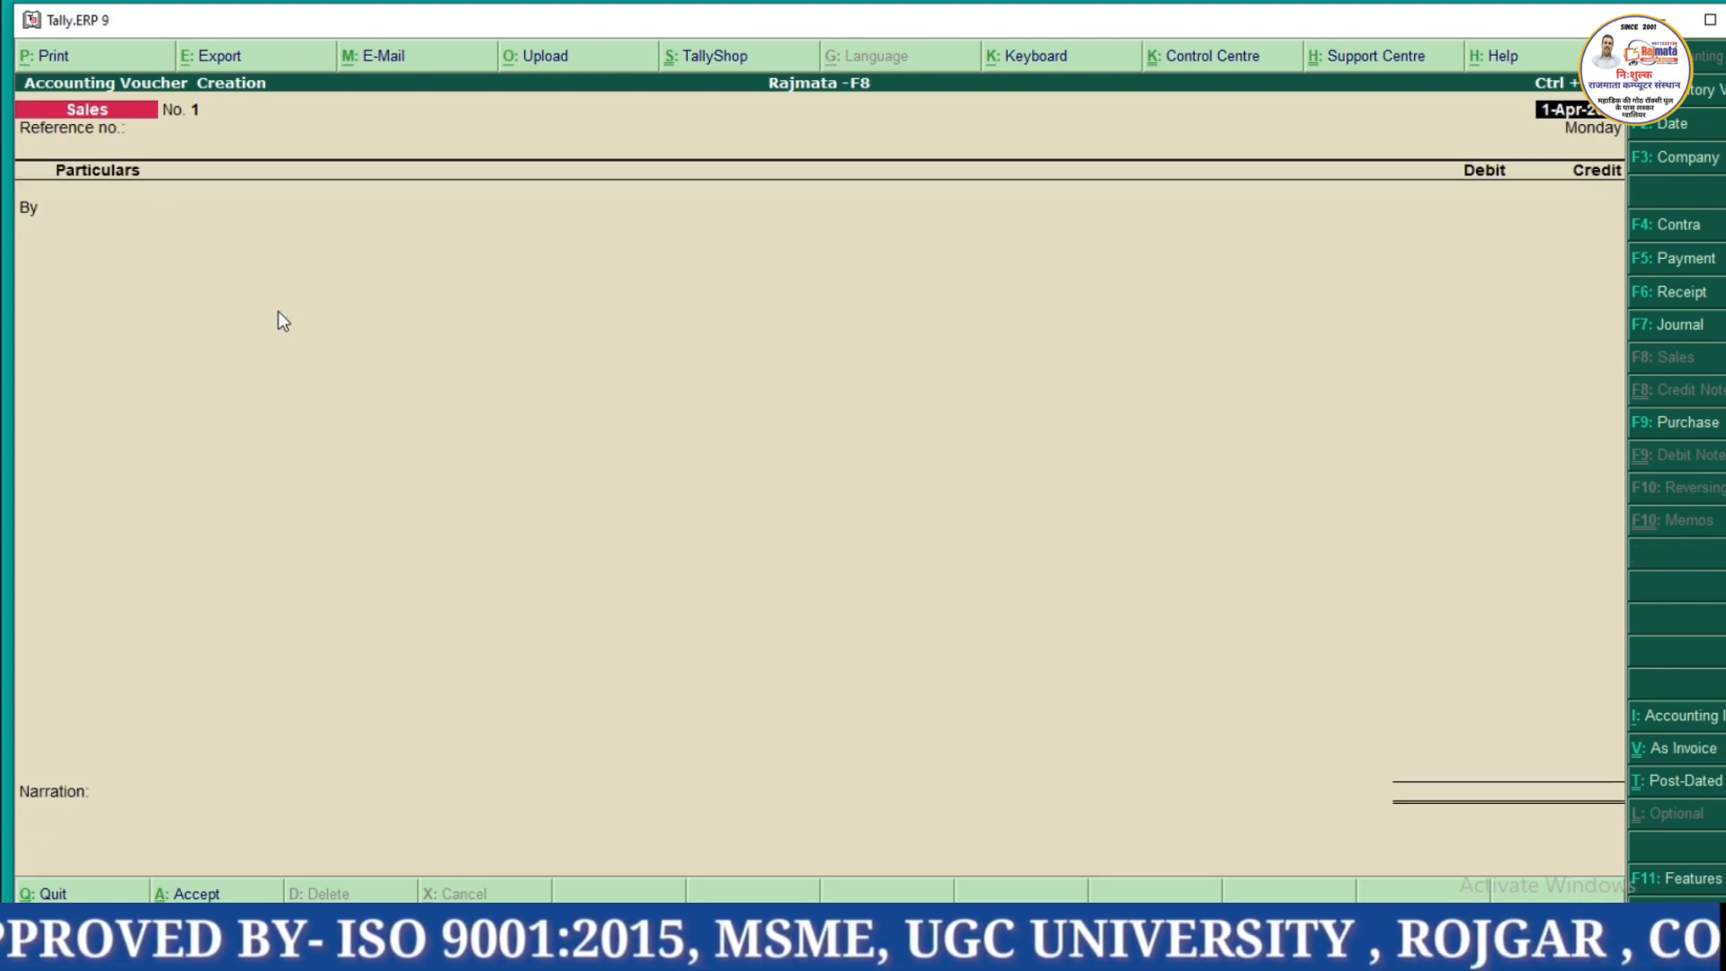
key(Return)
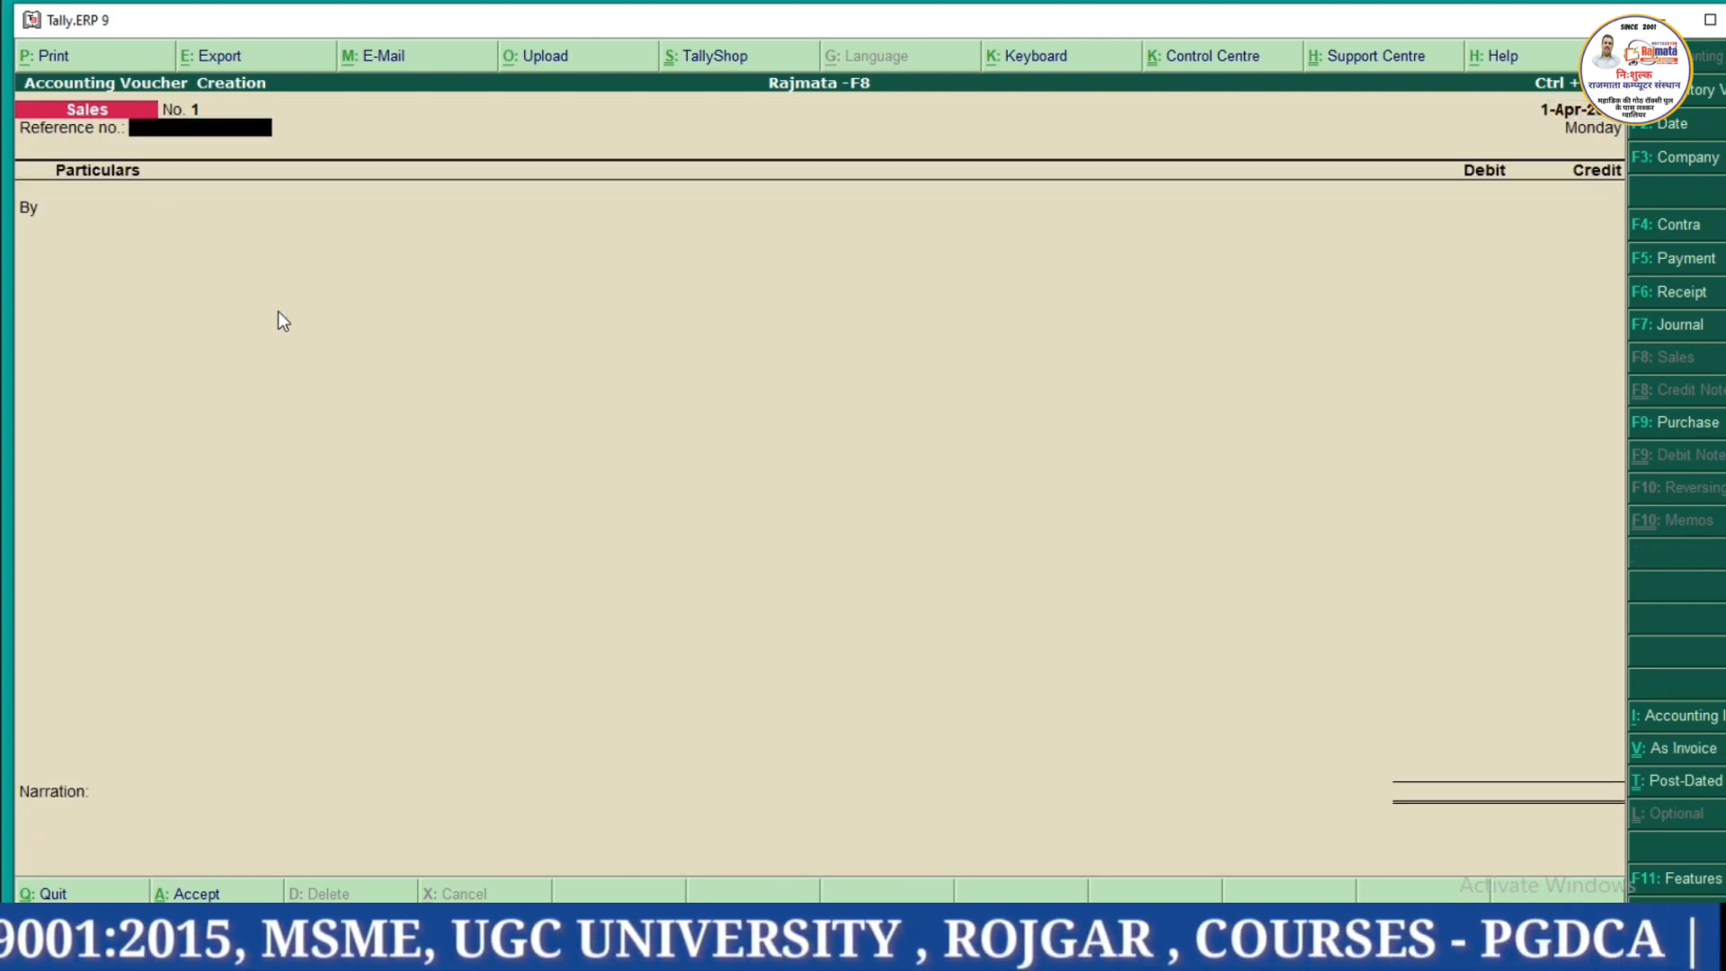
key(Return)
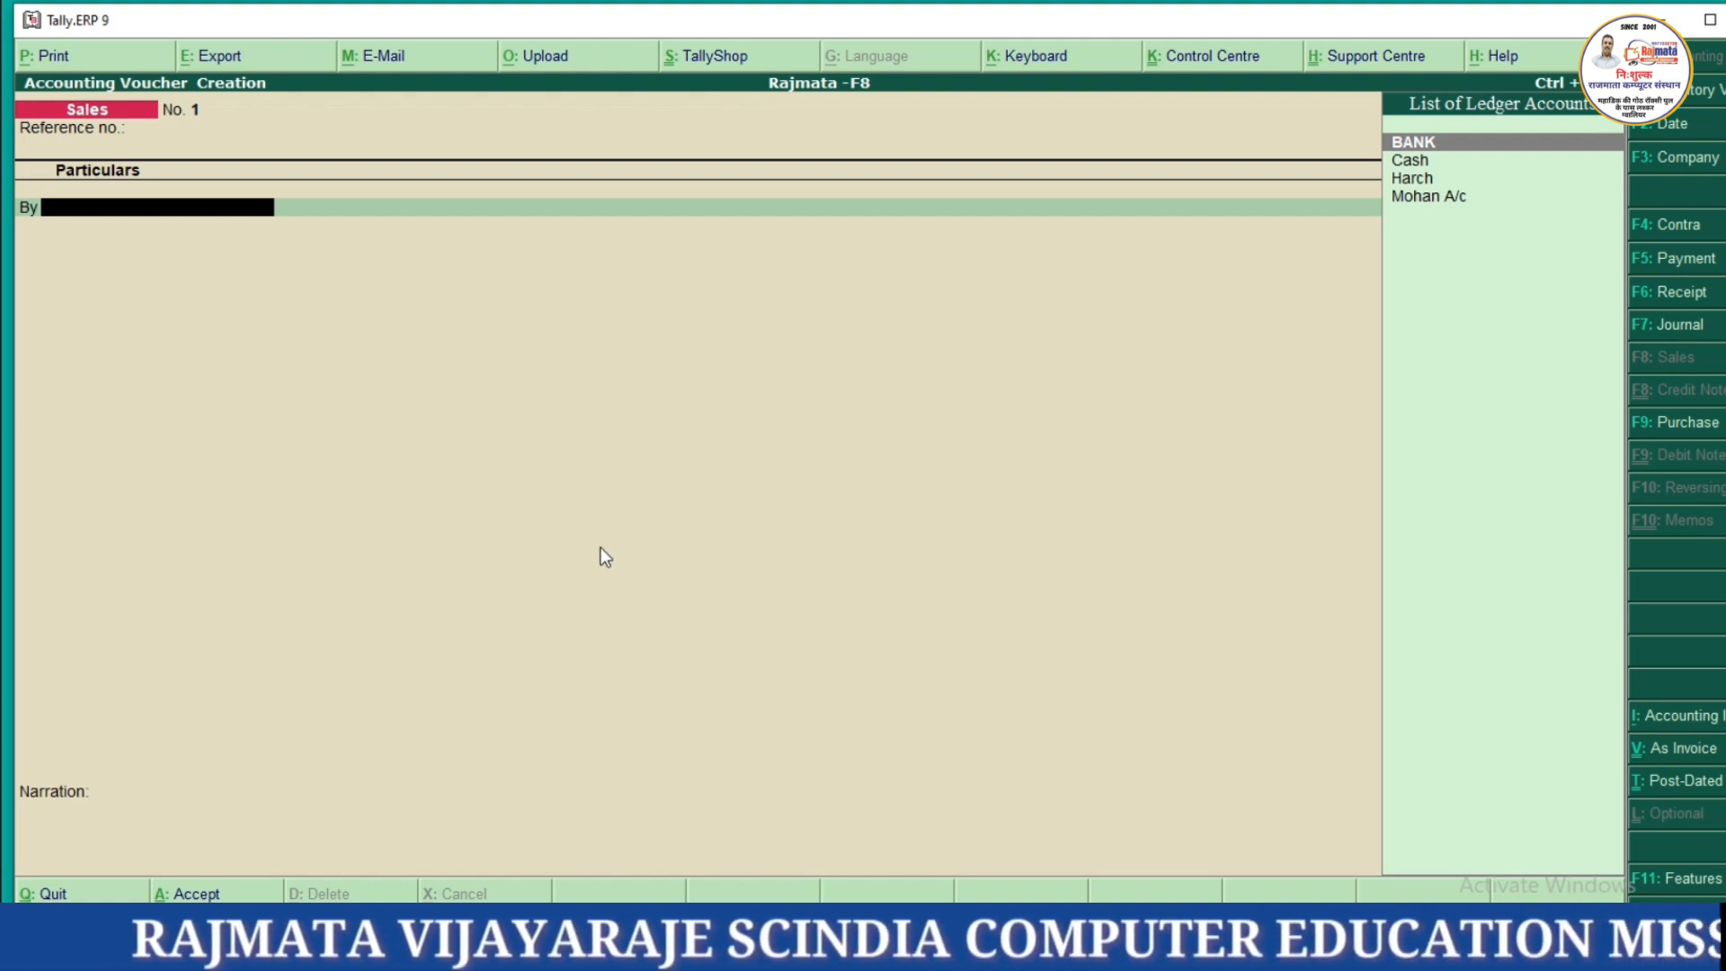
Set the first credit customer's ledger as the debit account of the sales voucher and accept the default buyer's details.
text(m)
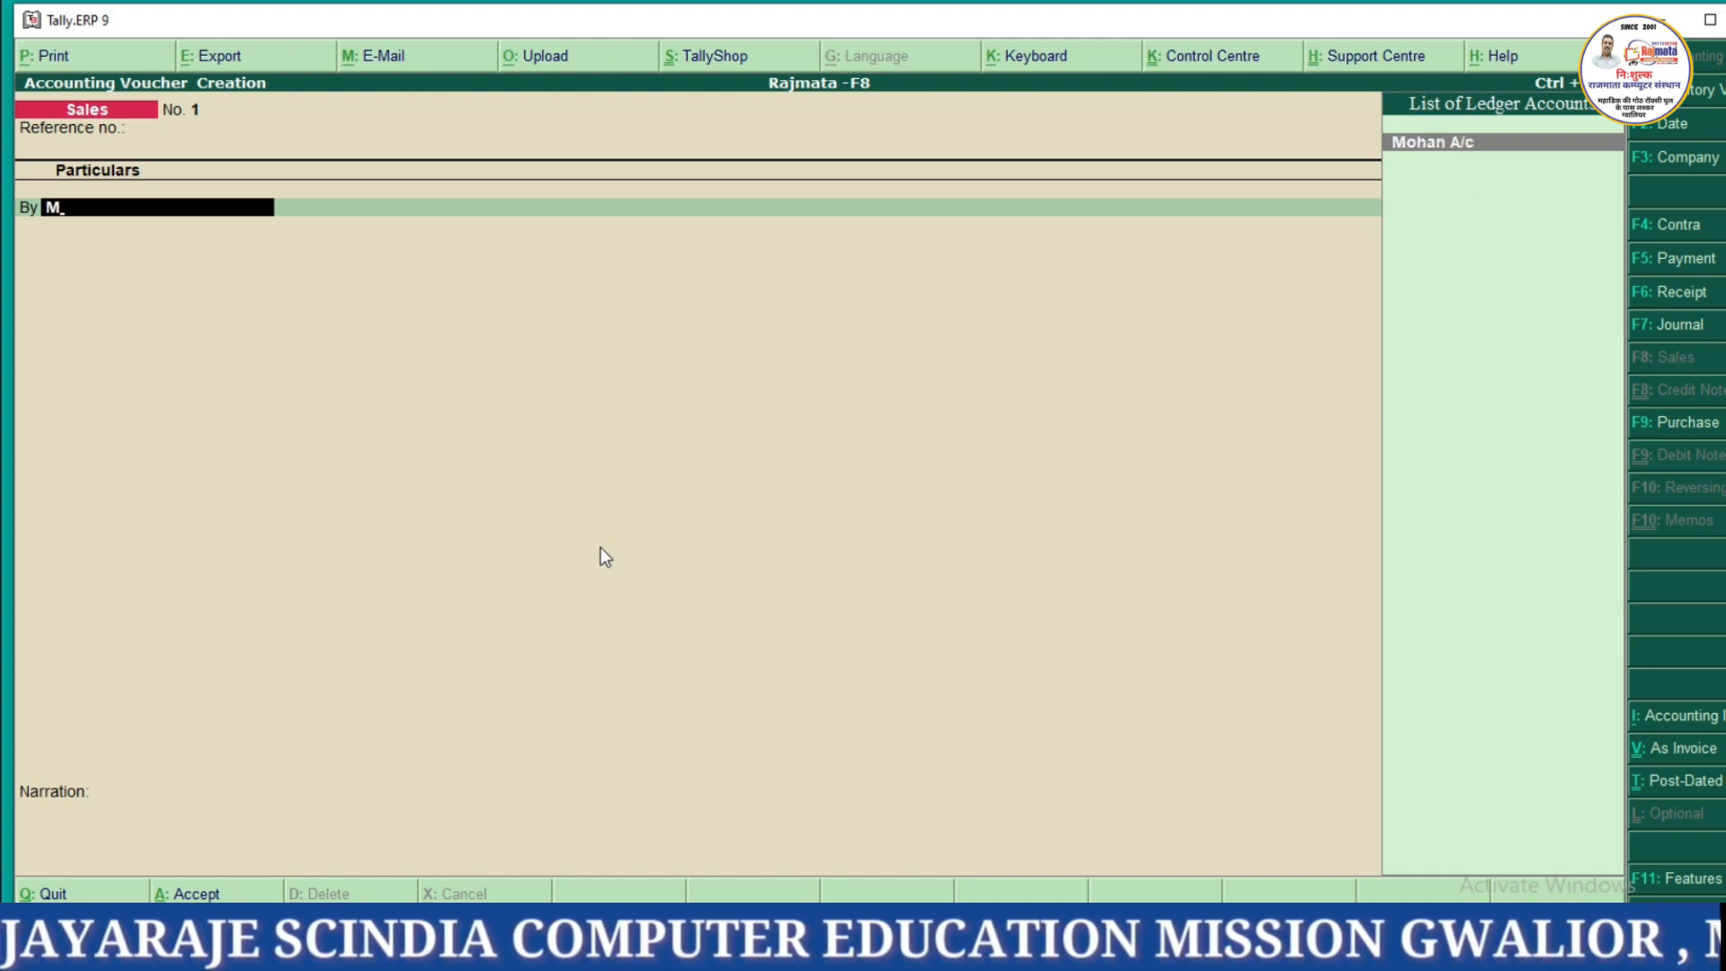
key(Return)
key(Return)
key(Return)
key(Return)
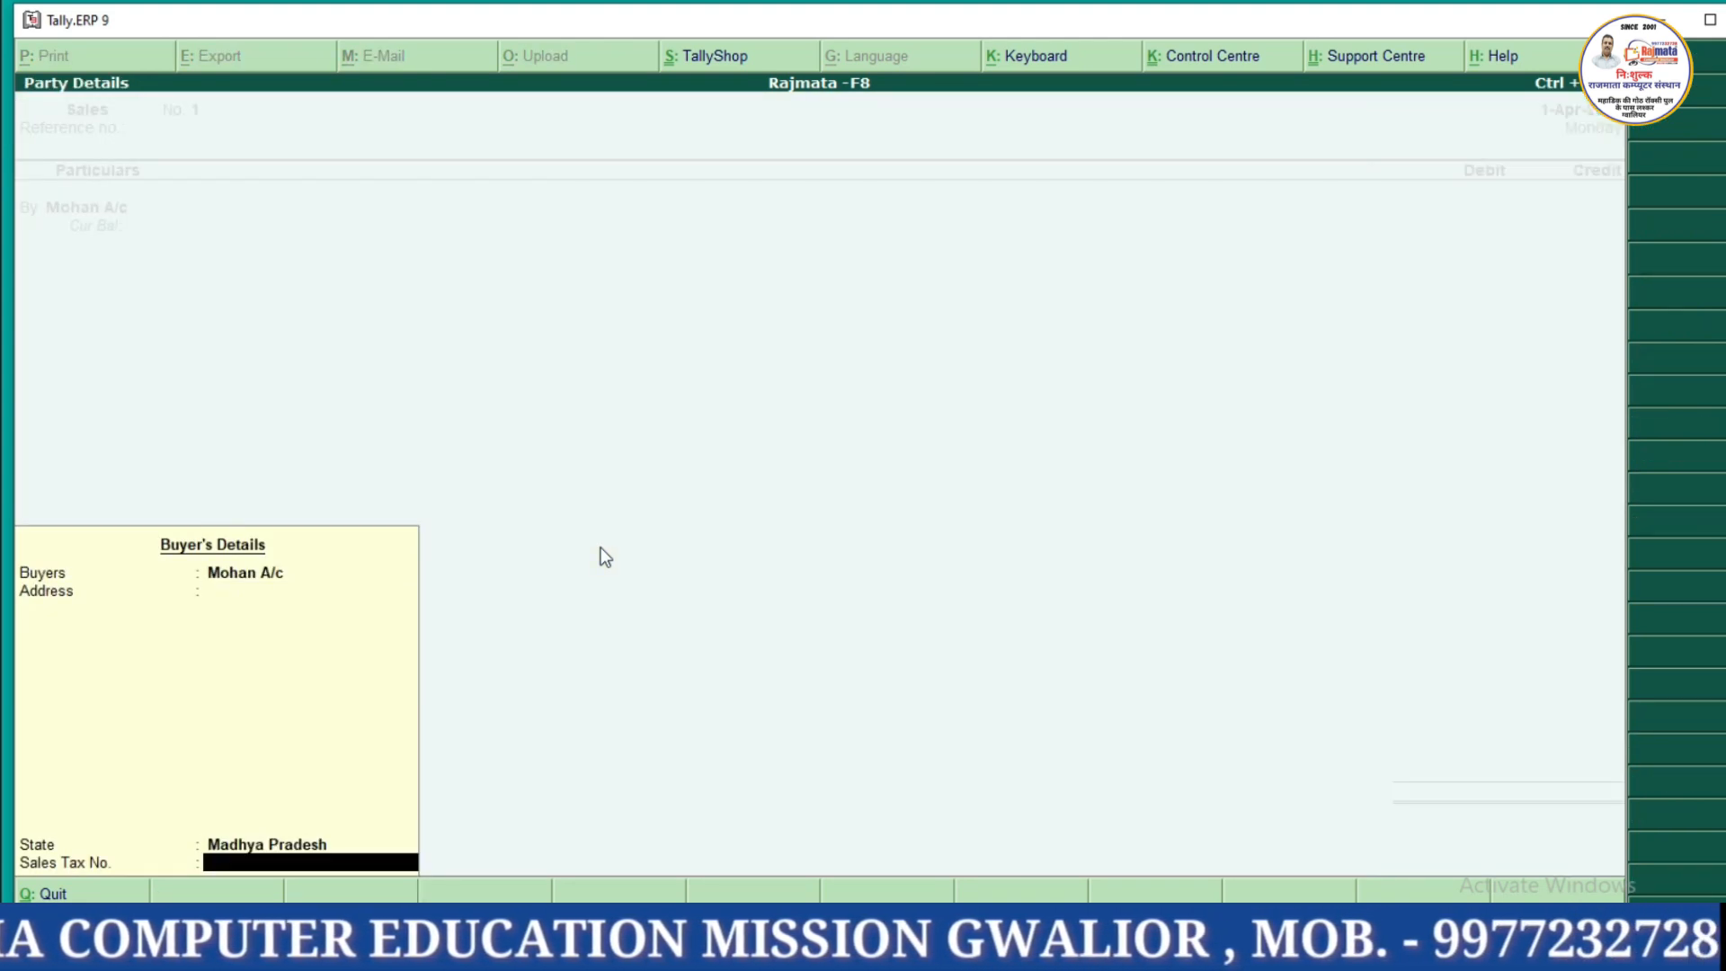
key(Return)
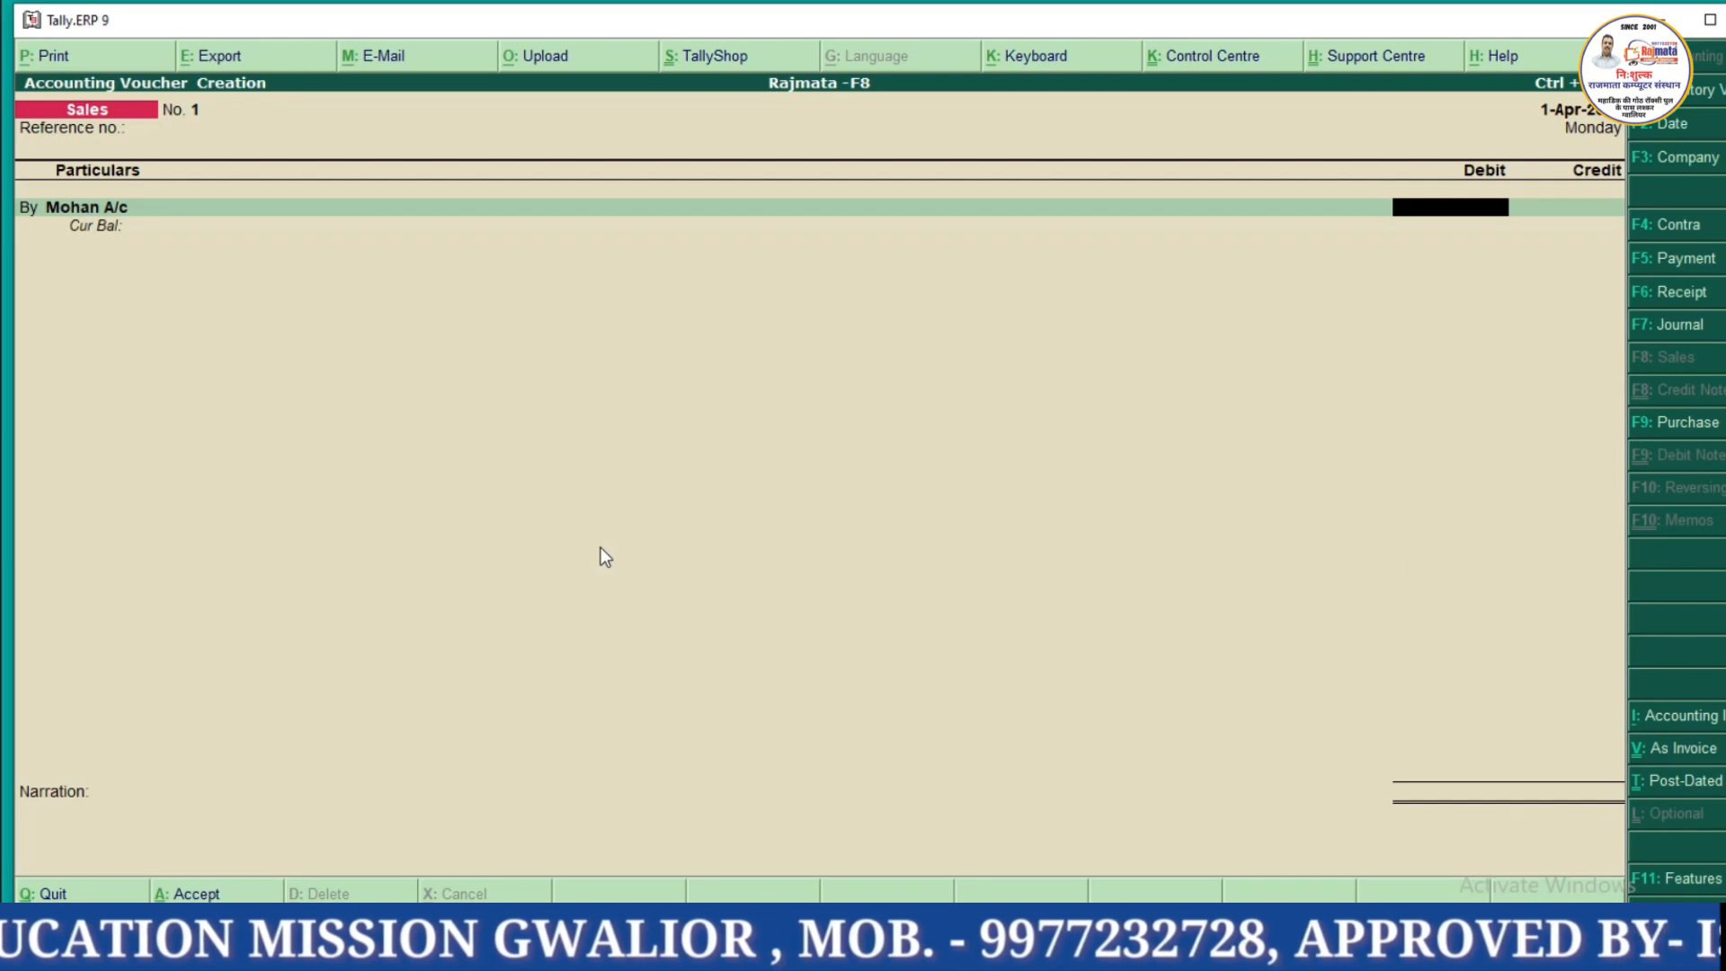
Debit the first credit customer's ledger with 10,000 and allocate the full amount as On Account in the bill-wise details.
text(10,000)
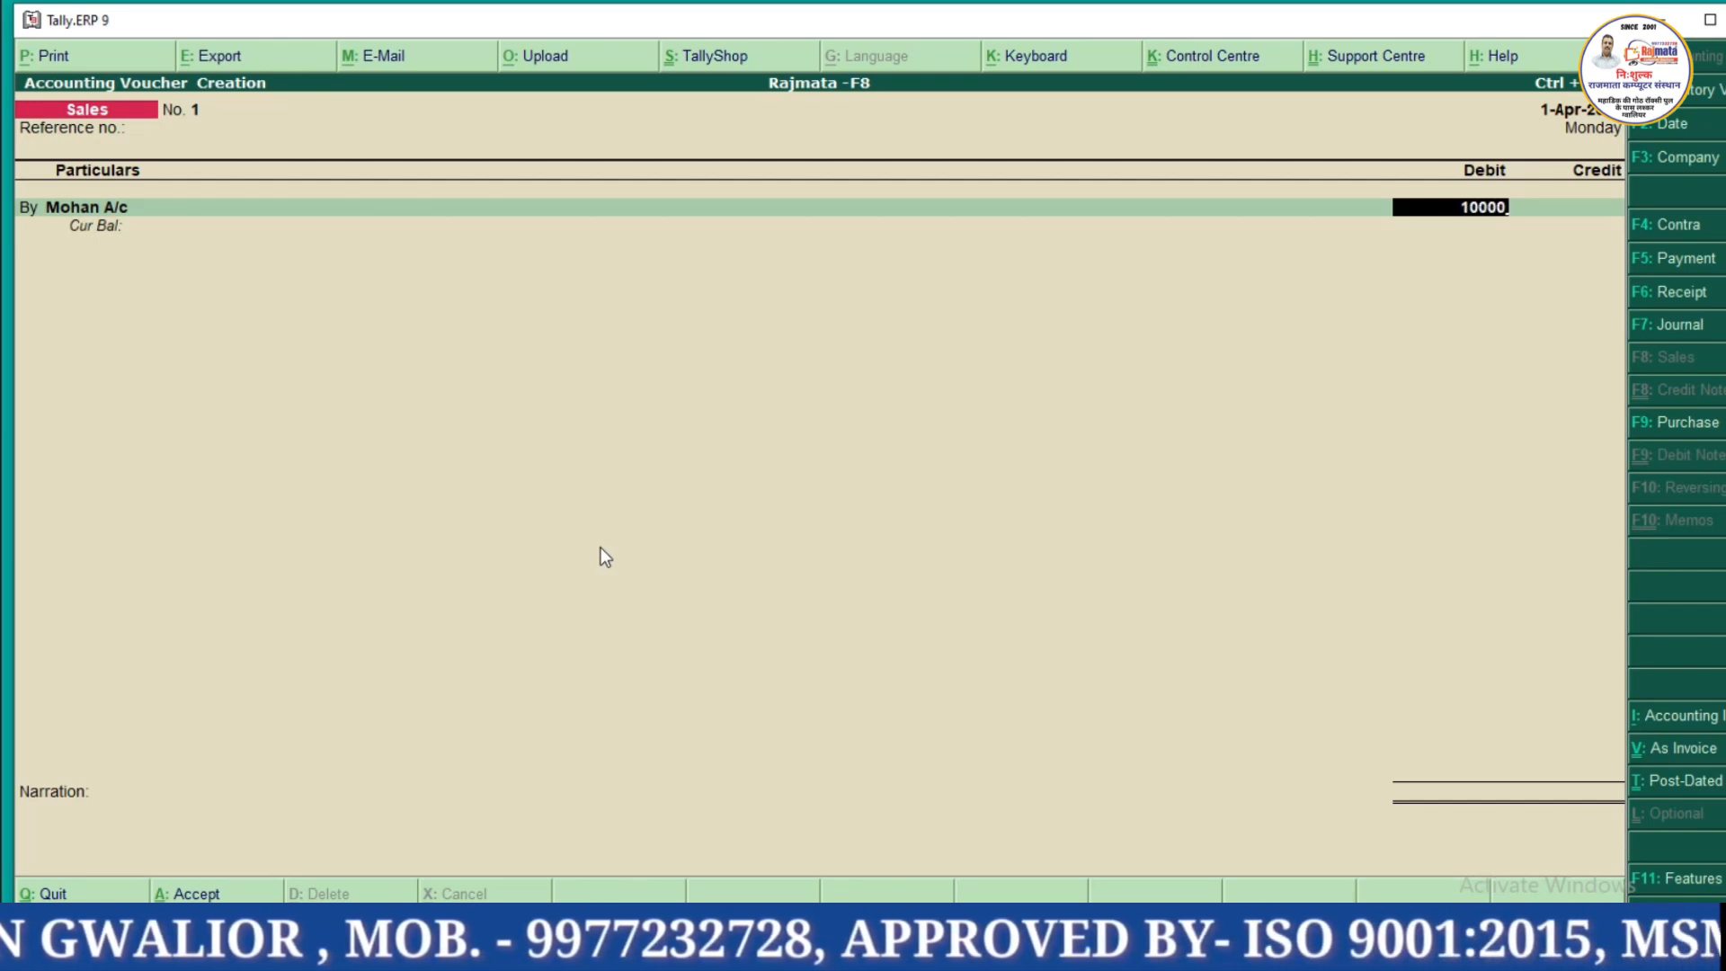
key(Return)
key(Down)
key(Return)
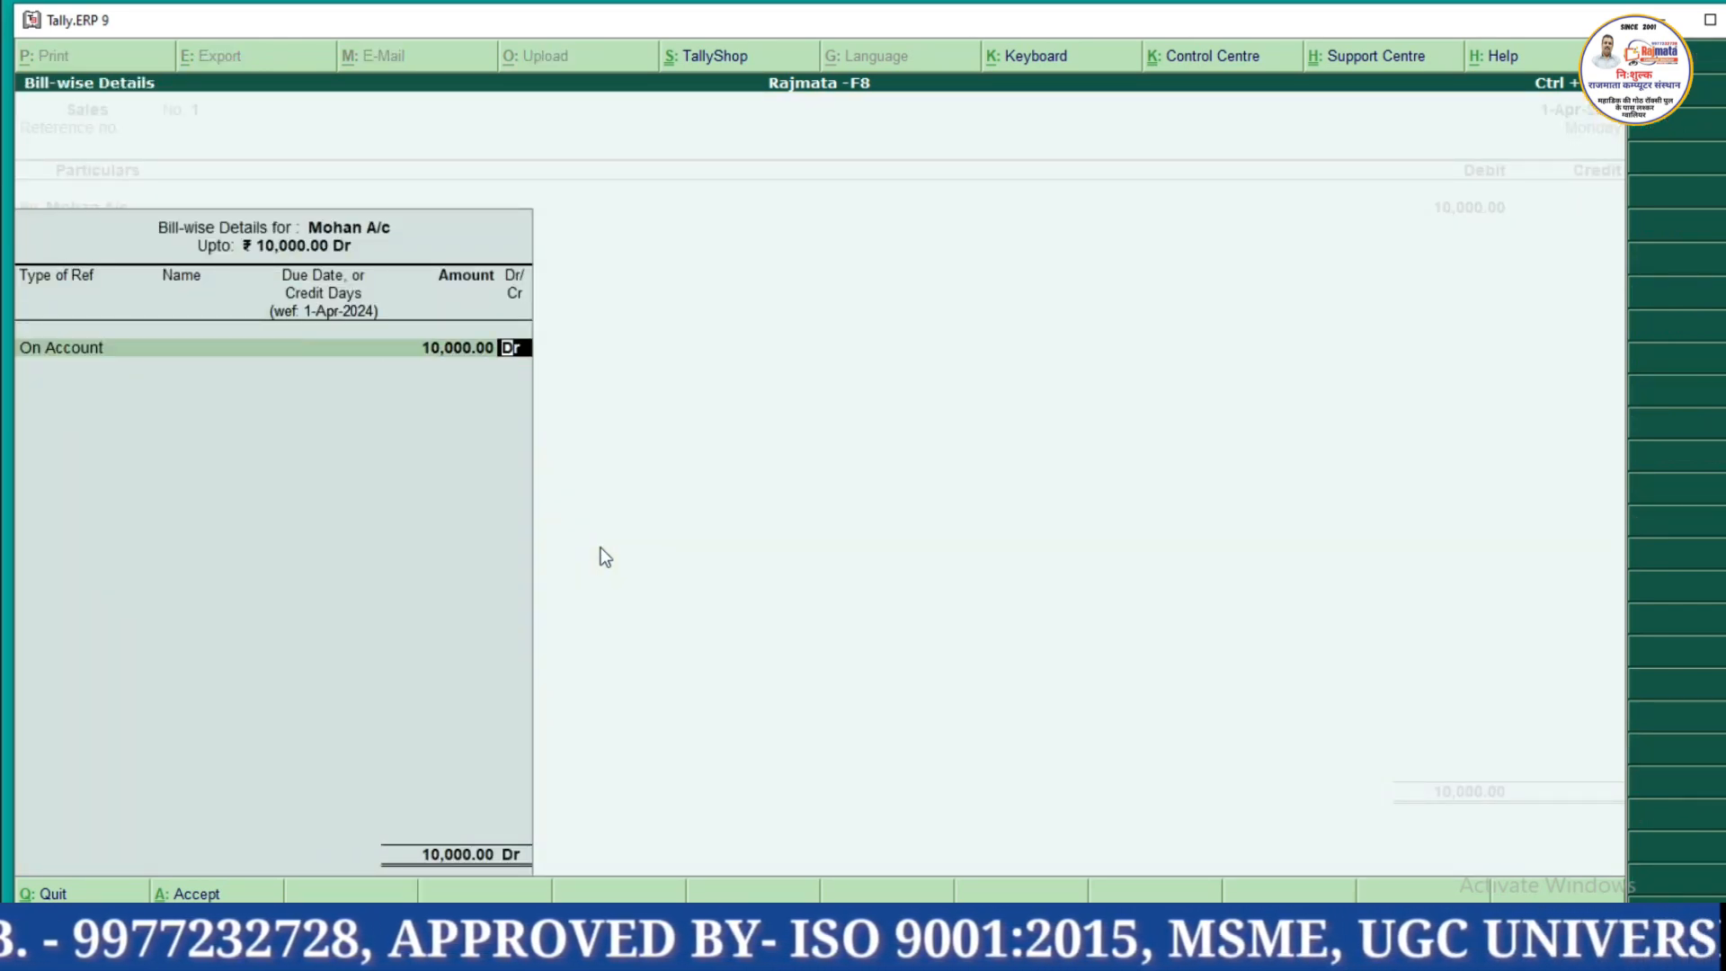
key(Return)
Credit Sales A/c with 10,000, leave the inventory allocations and narration blank, and save the first sales voucher.
key(Return)
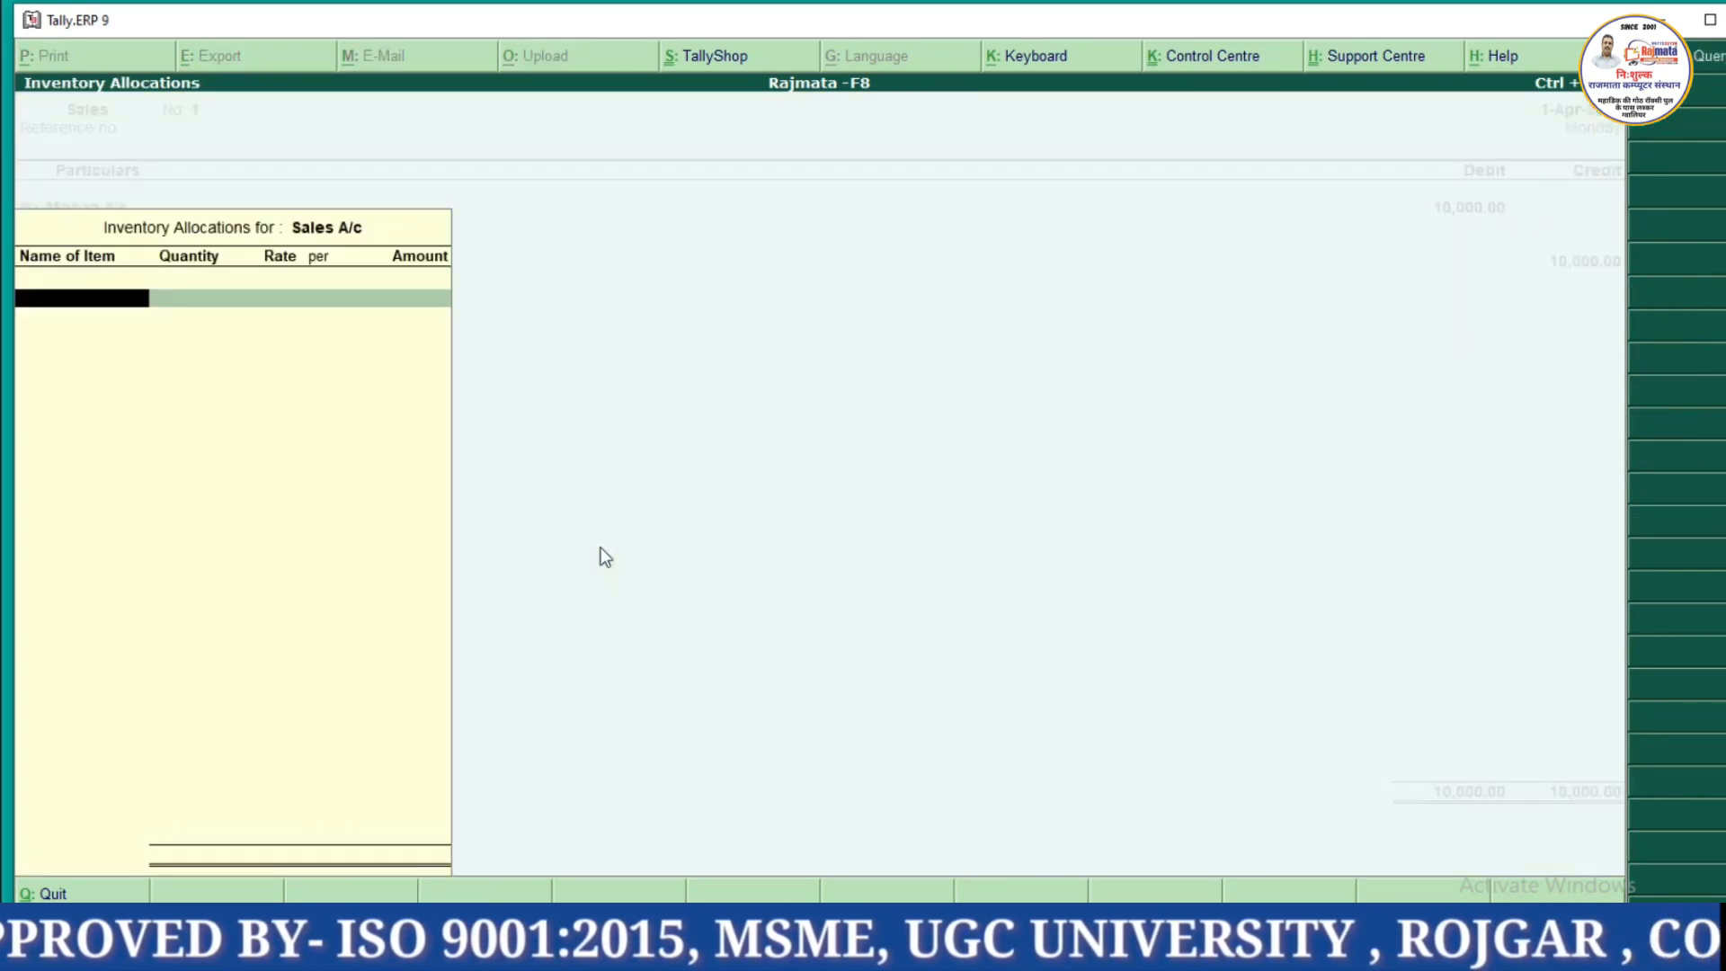
key(Return)
key(Return)
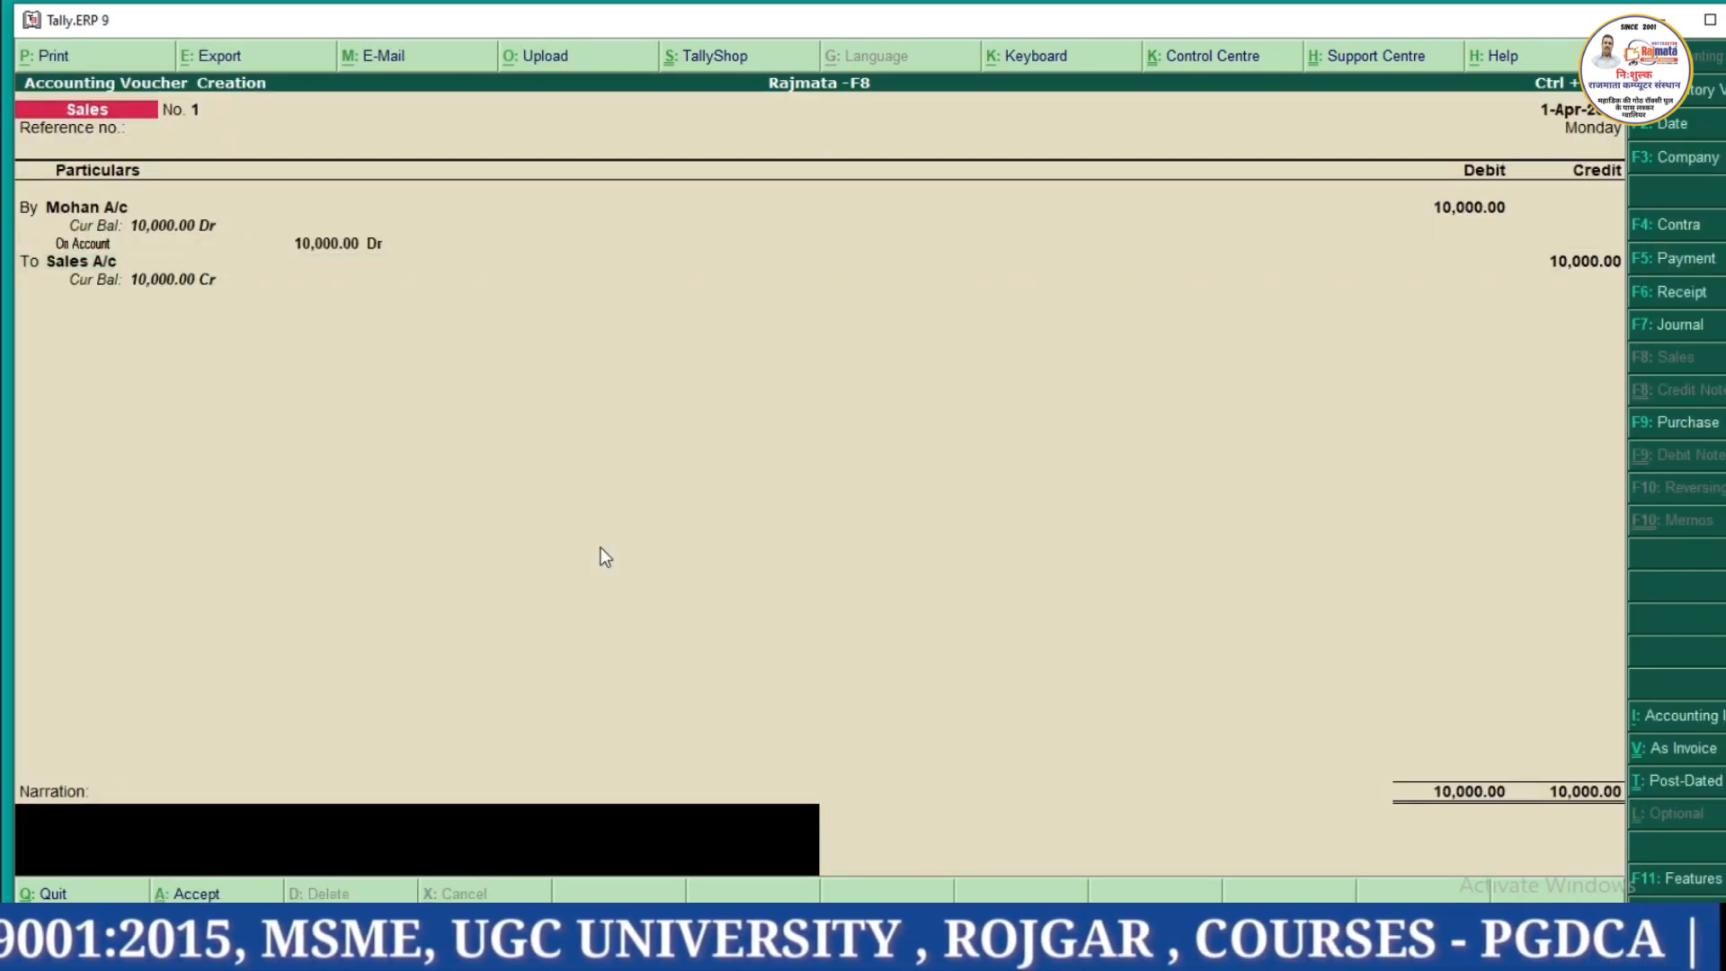
key(Return)
key(Return)
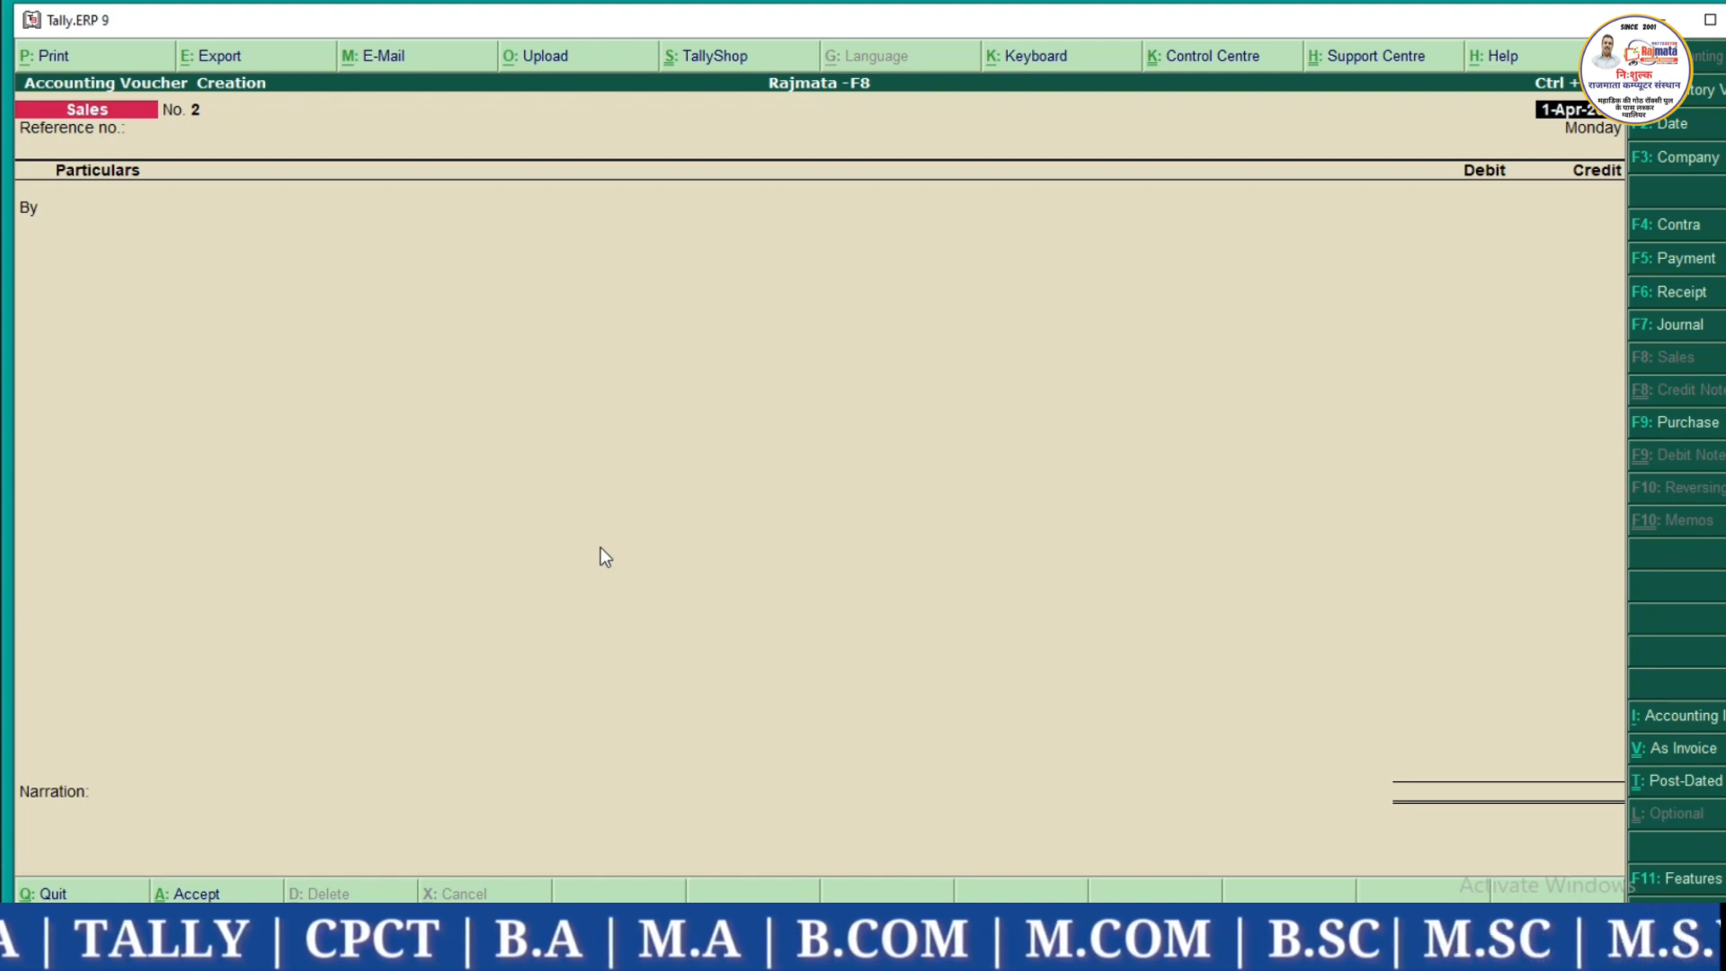
Debit Cash with 5,000 in sales voucher 2, keeping the default date and buyer's details.
key(Return)
key(Return)
text(Cas)
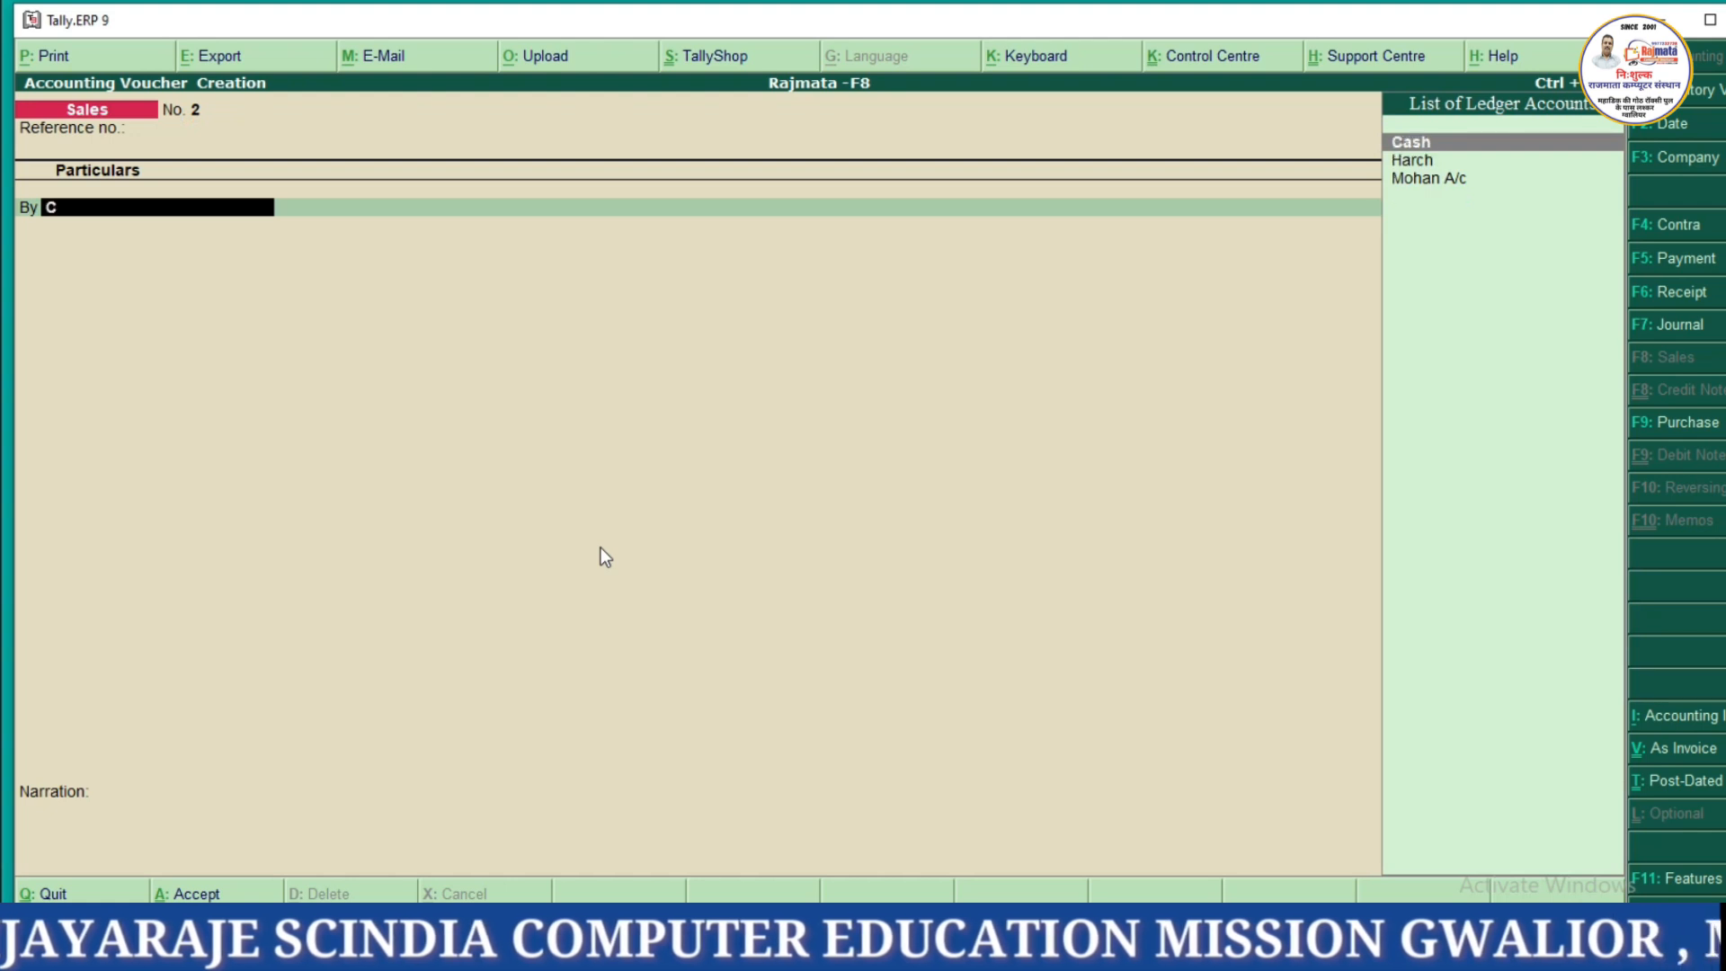
key(Return)
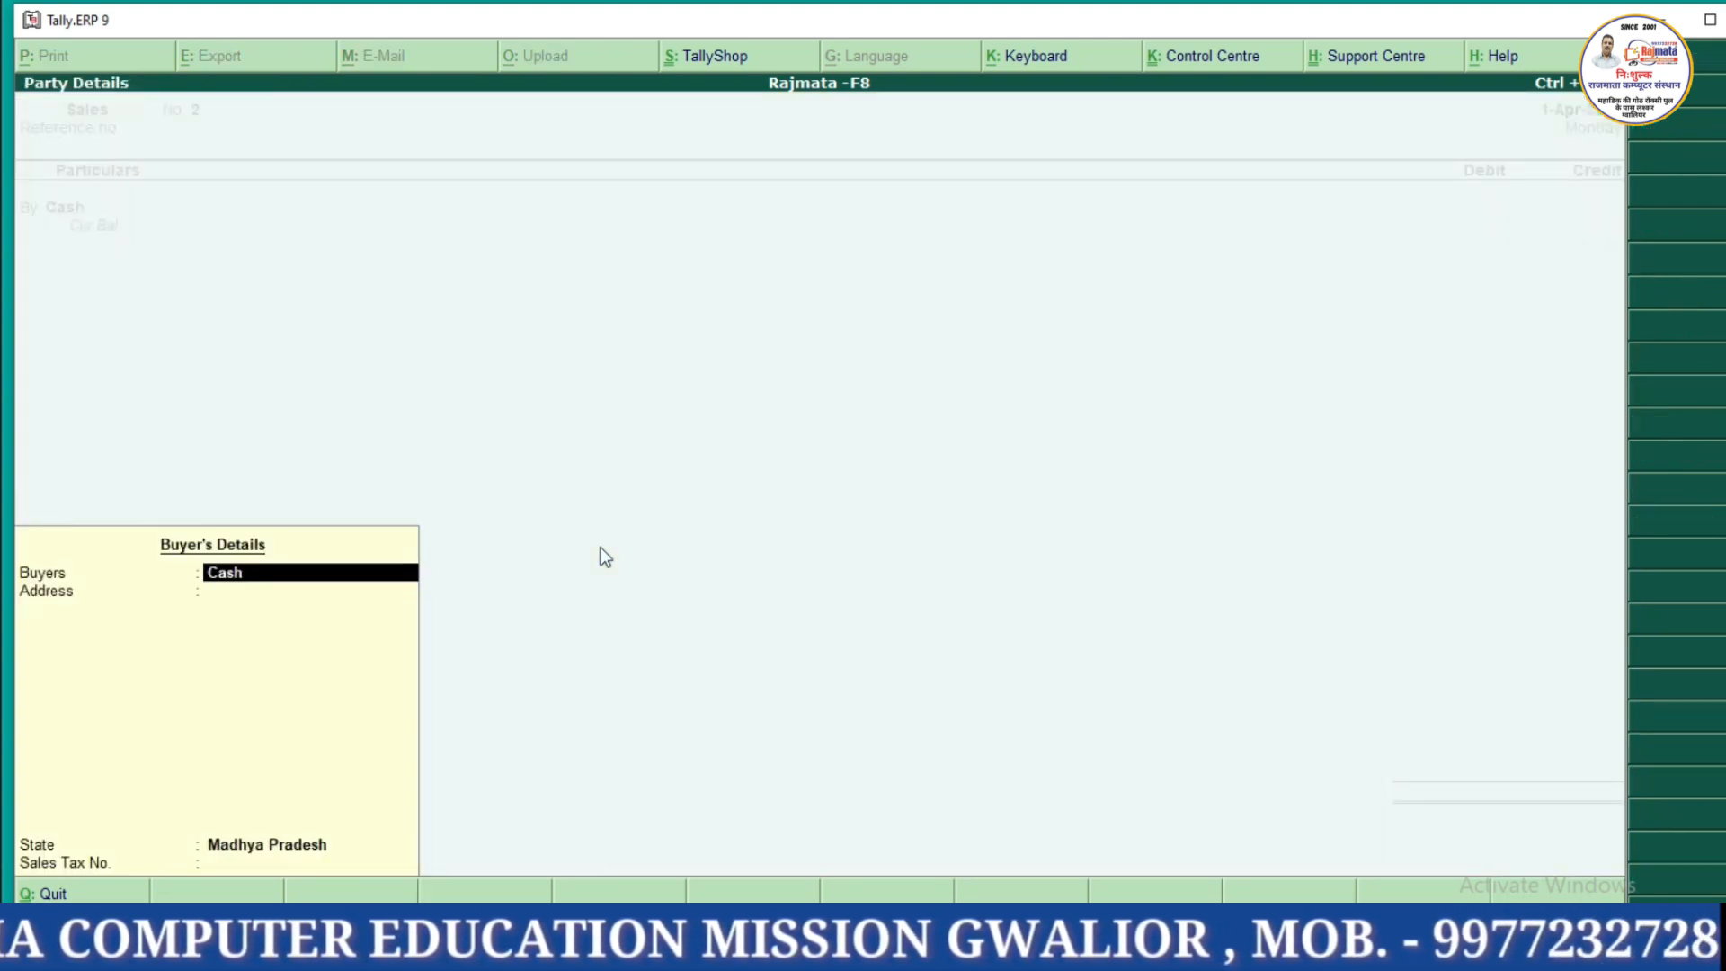
key(Return)
key(Return)
text(5000)
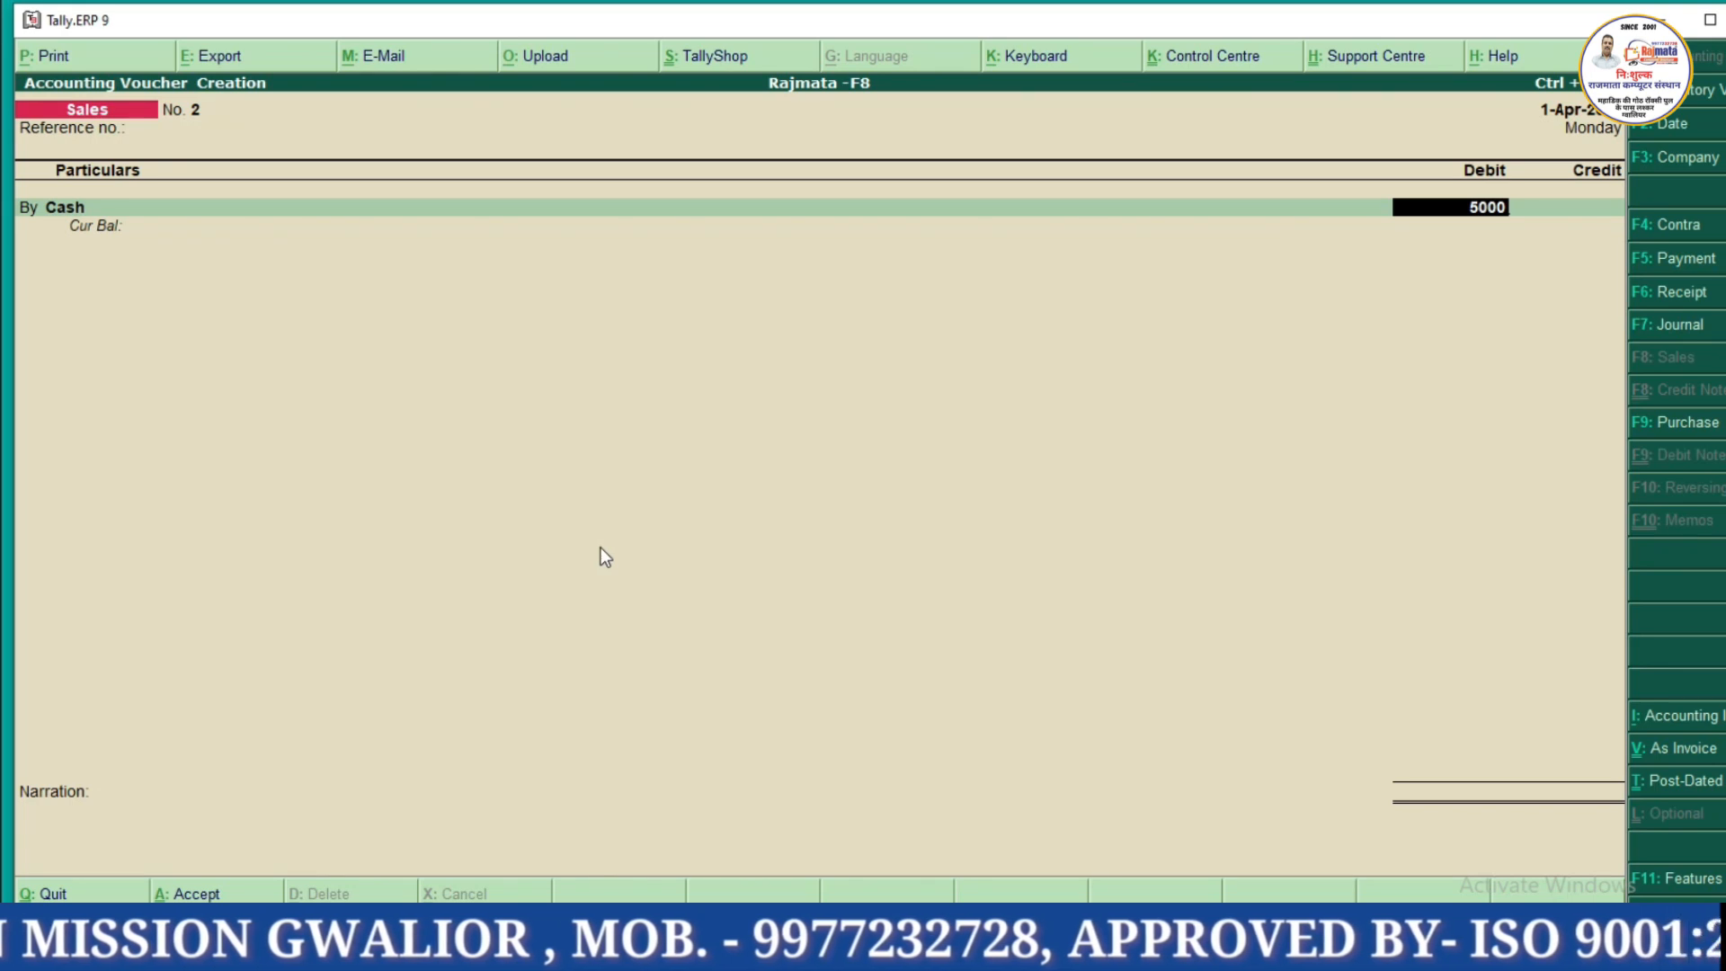
Credit Sales A/c with 5,000 without item allocations or narration and save sales voucher 2.
key(Return)
key(Return)
key(Return)
key(Return)
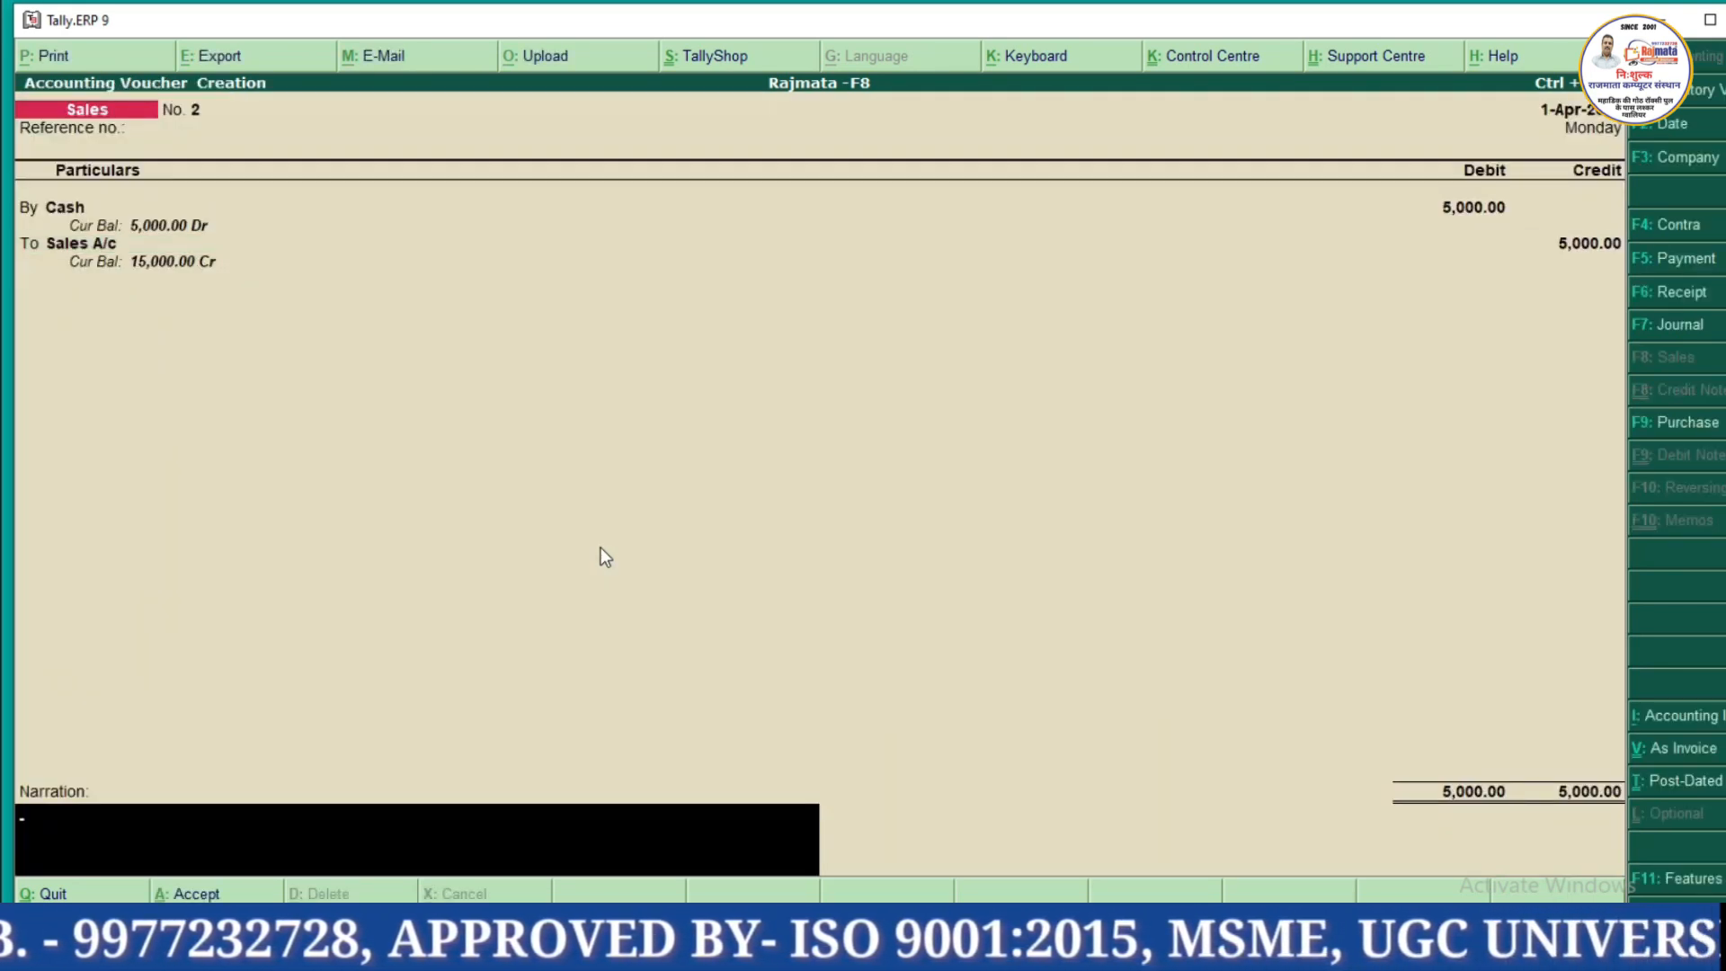
key(Return)
key(Return)
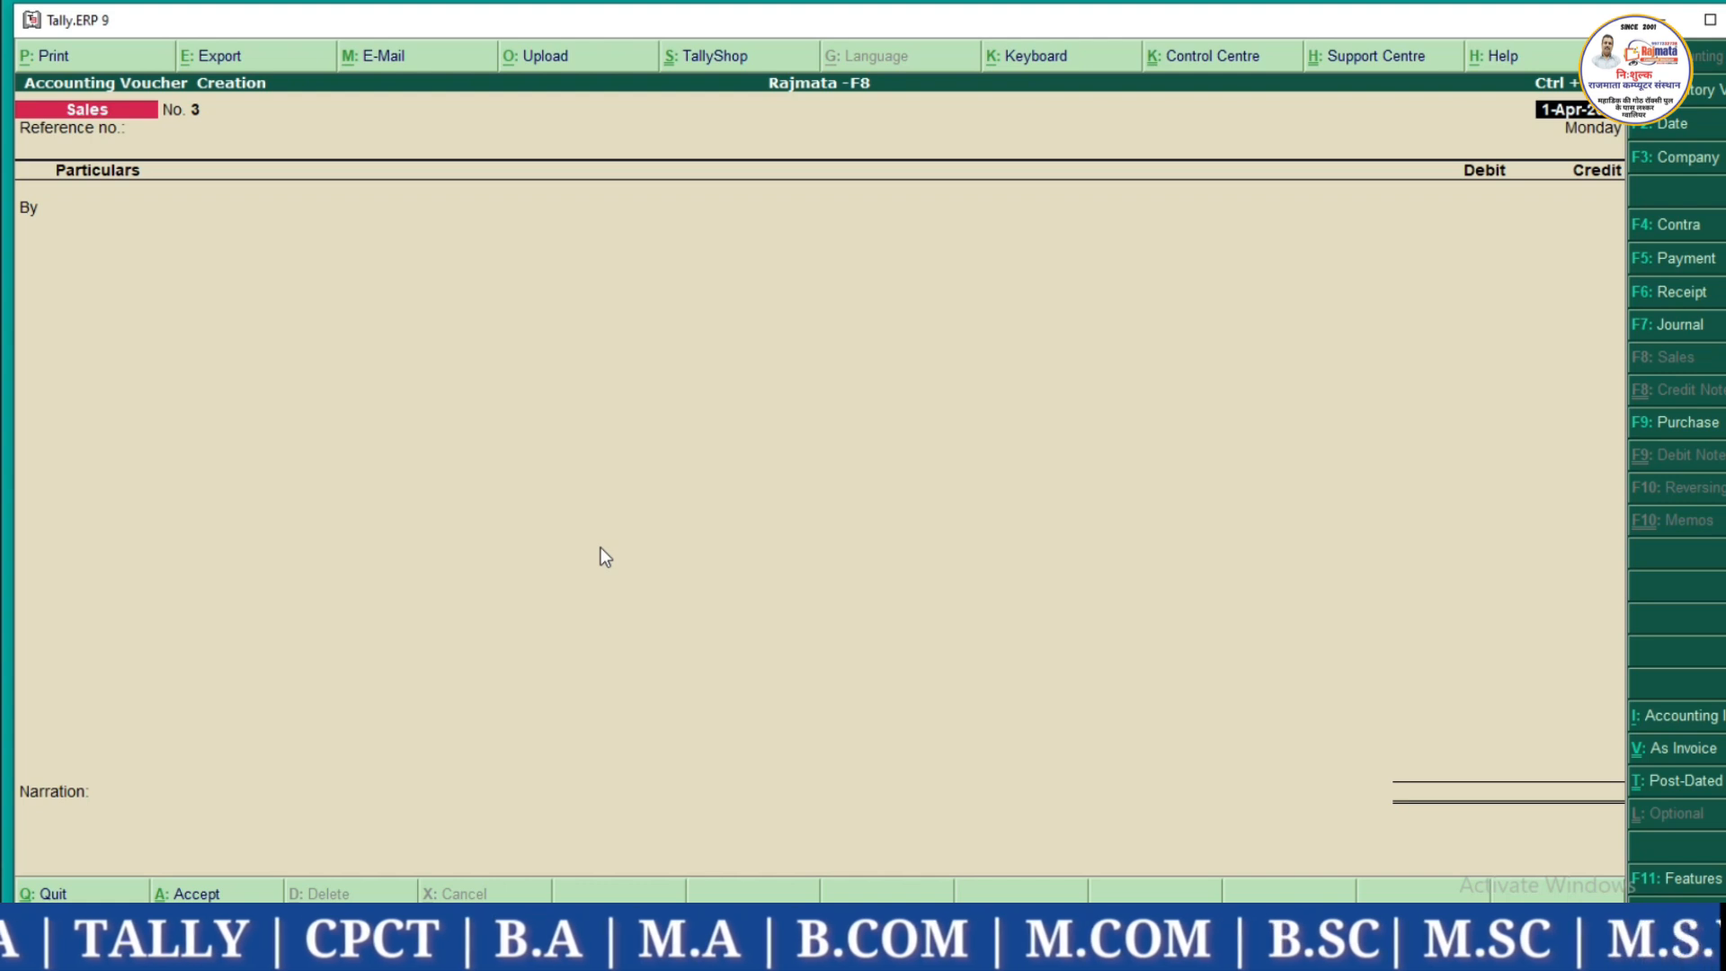
Debit the second credit customer's ledger with 15,000 in sales voucher 3, keeping the default date and buyer's details.
key(Return)
key(Return)
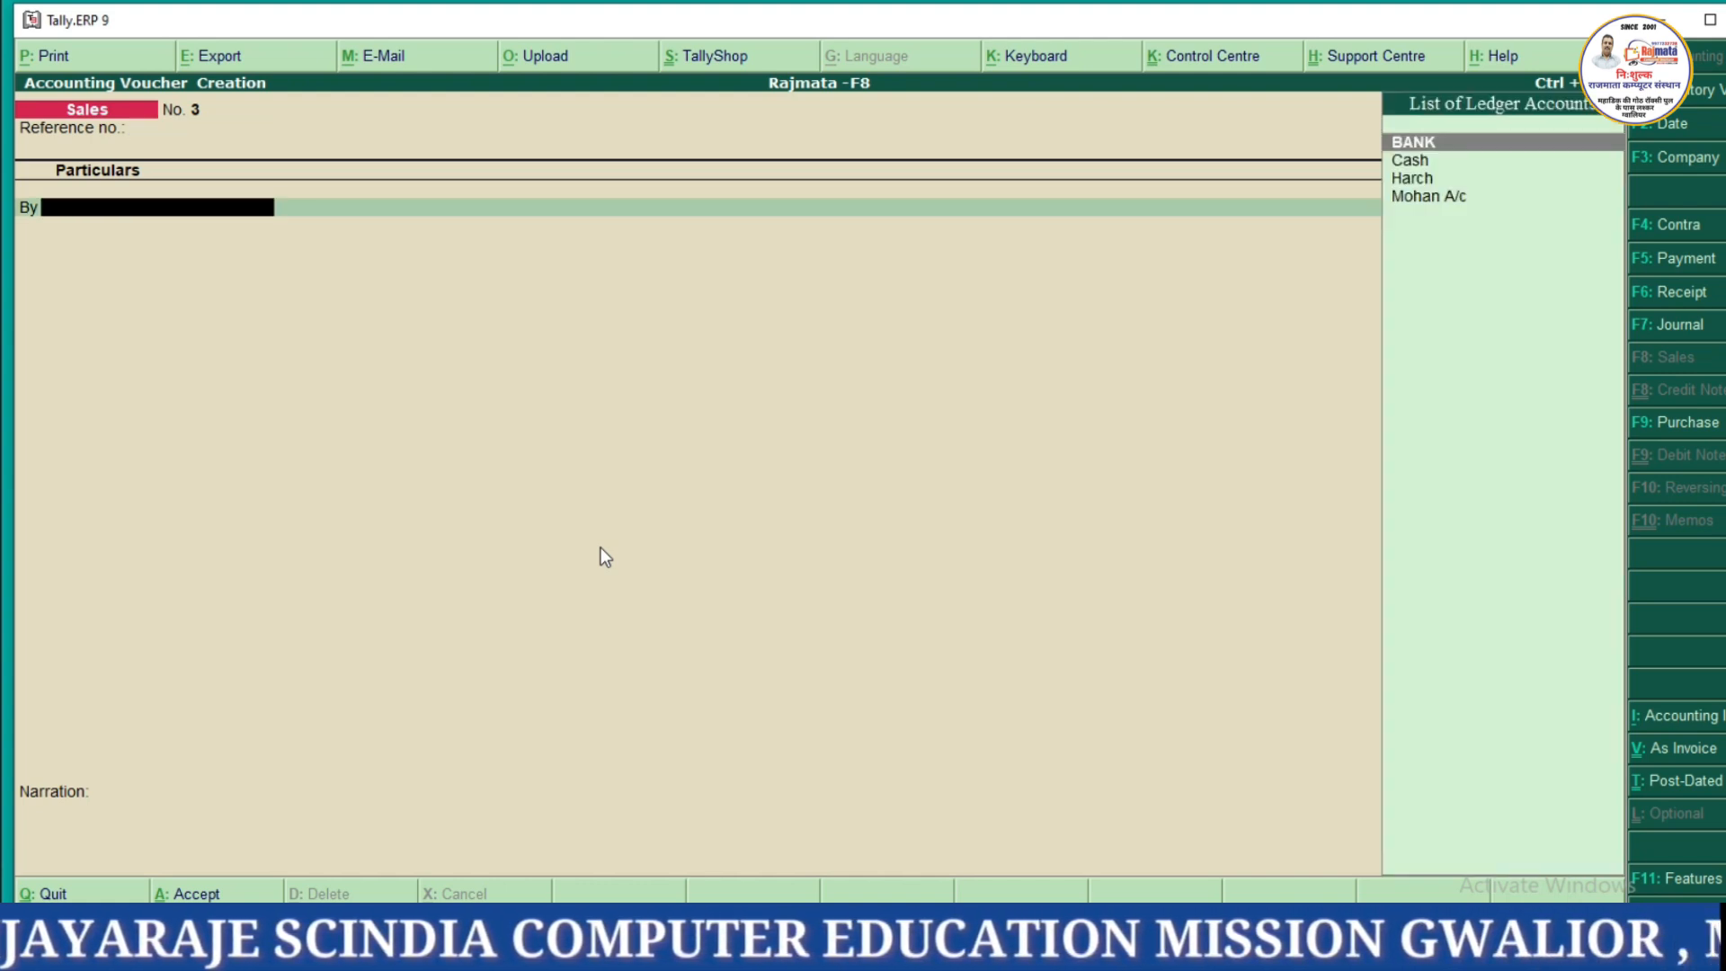
key(Down)
key(Down)
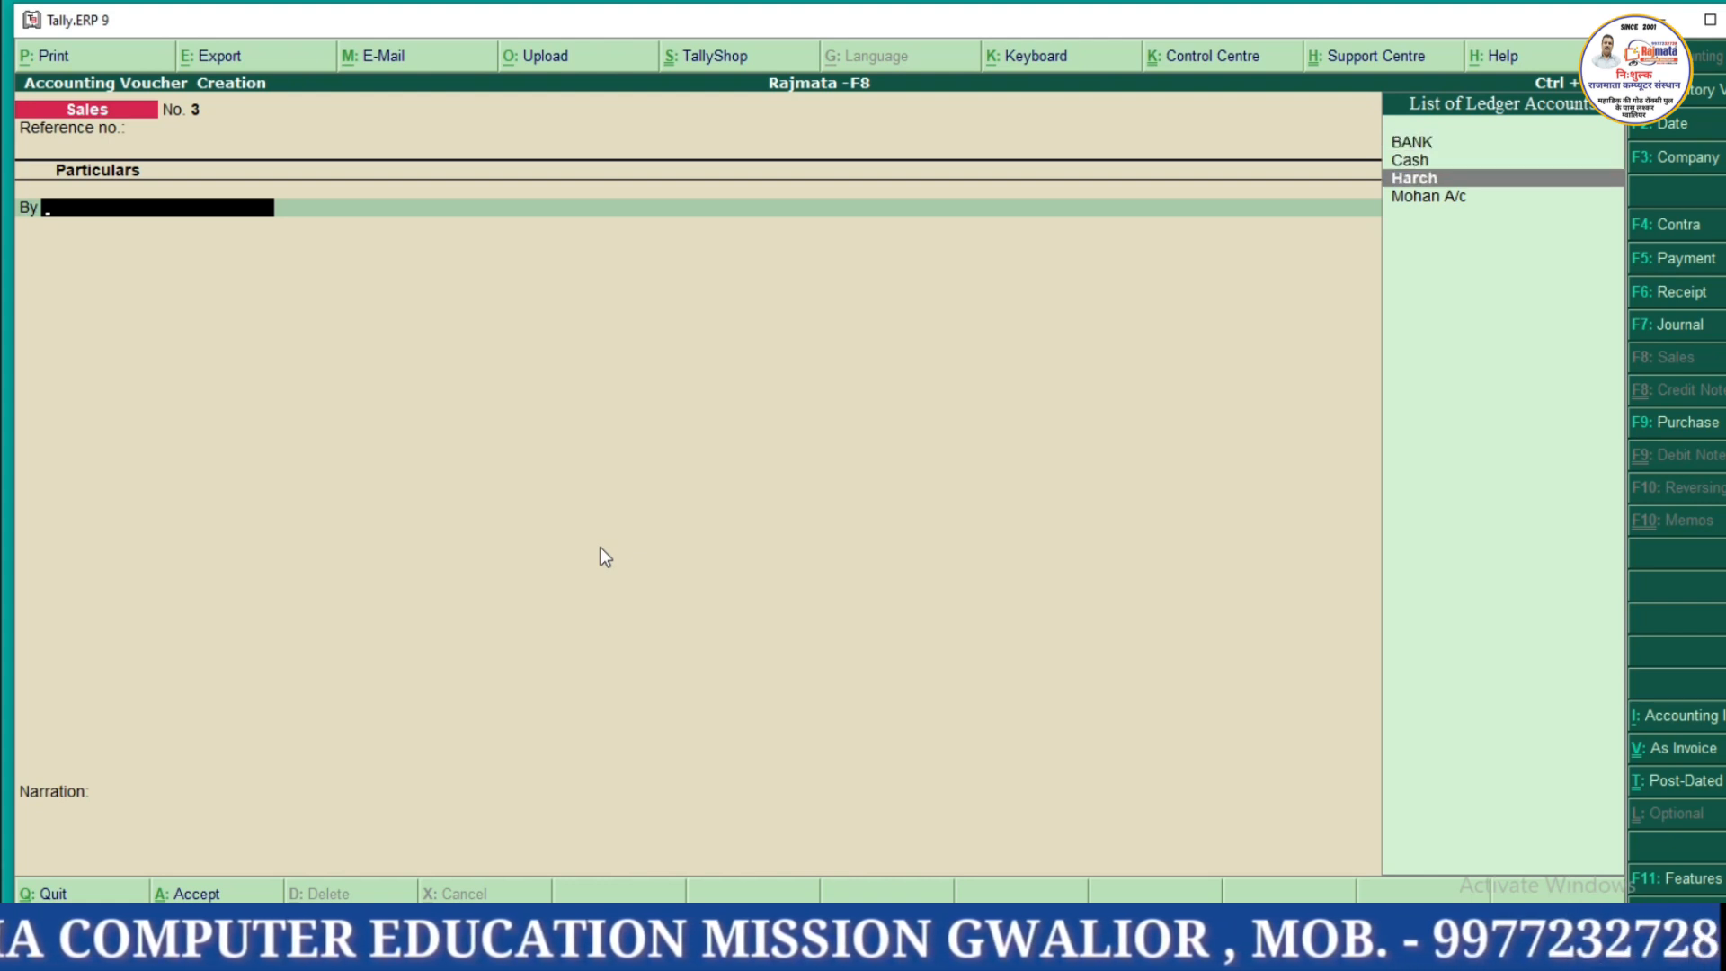
key(Return)
key(Return)
key(Return)
key(Return)
key(Return)
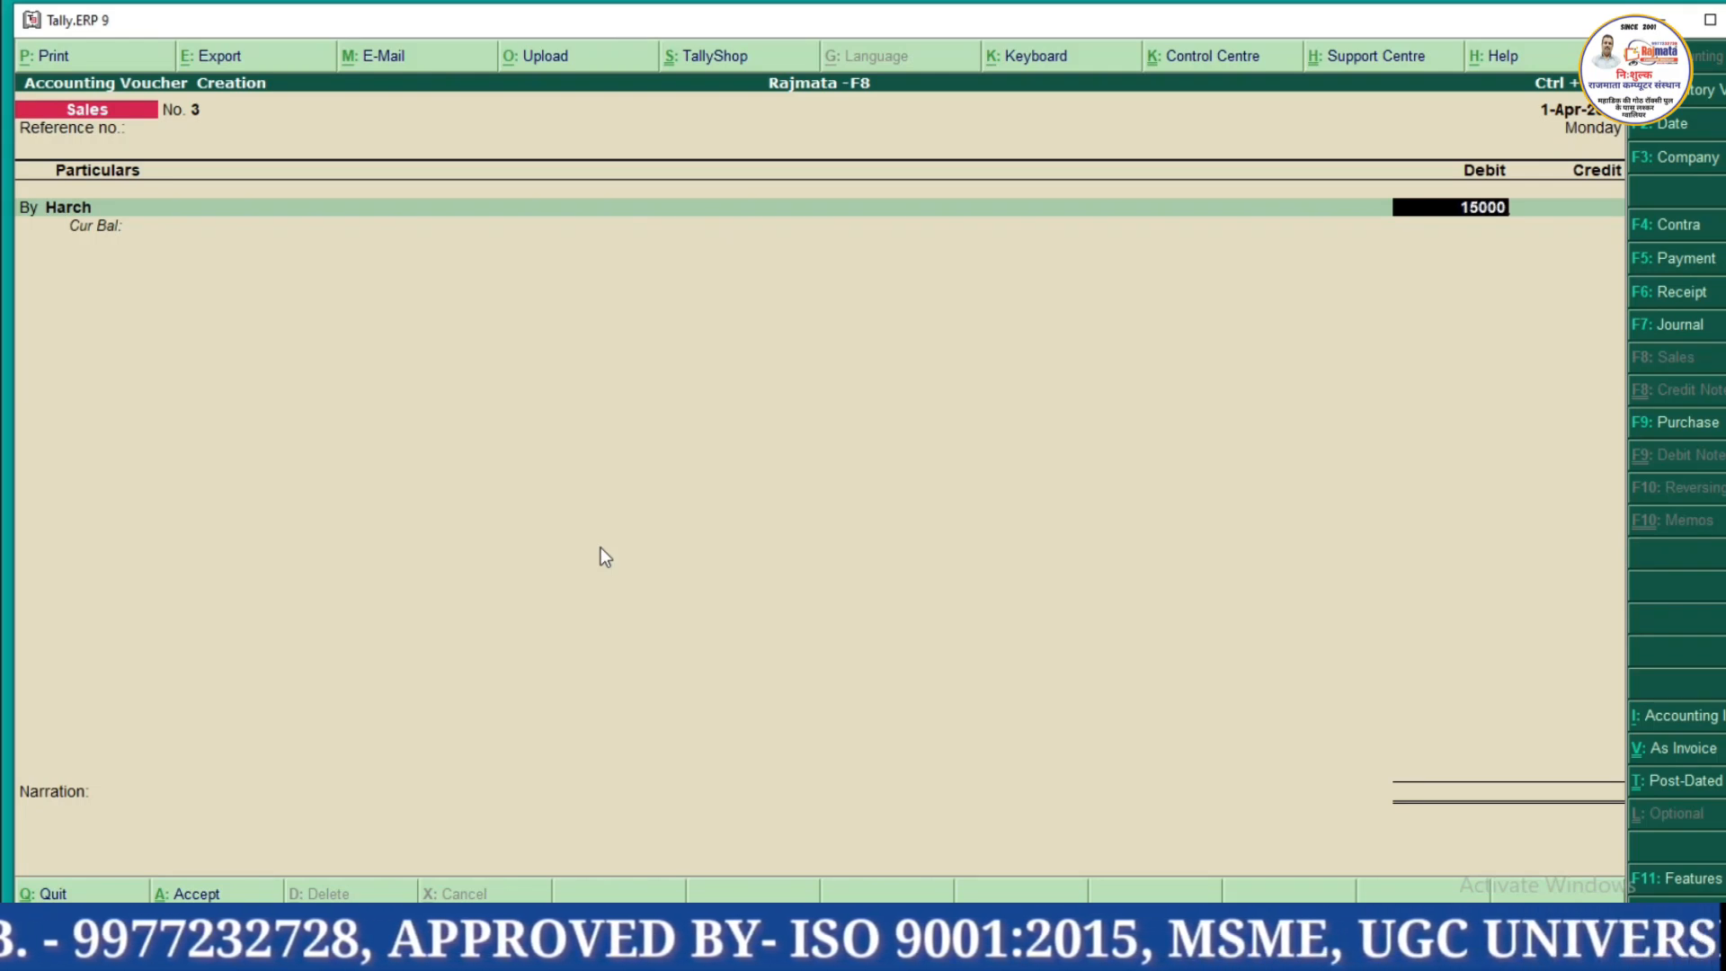
Allocate the 15,000 to New Ref 3, credit Sales A/c with the same amount without items, and save sales voucher 3.
key(Return)
key(Return)
key(Return)
key(Return)
key(Return)
key(Return)
key(Return)
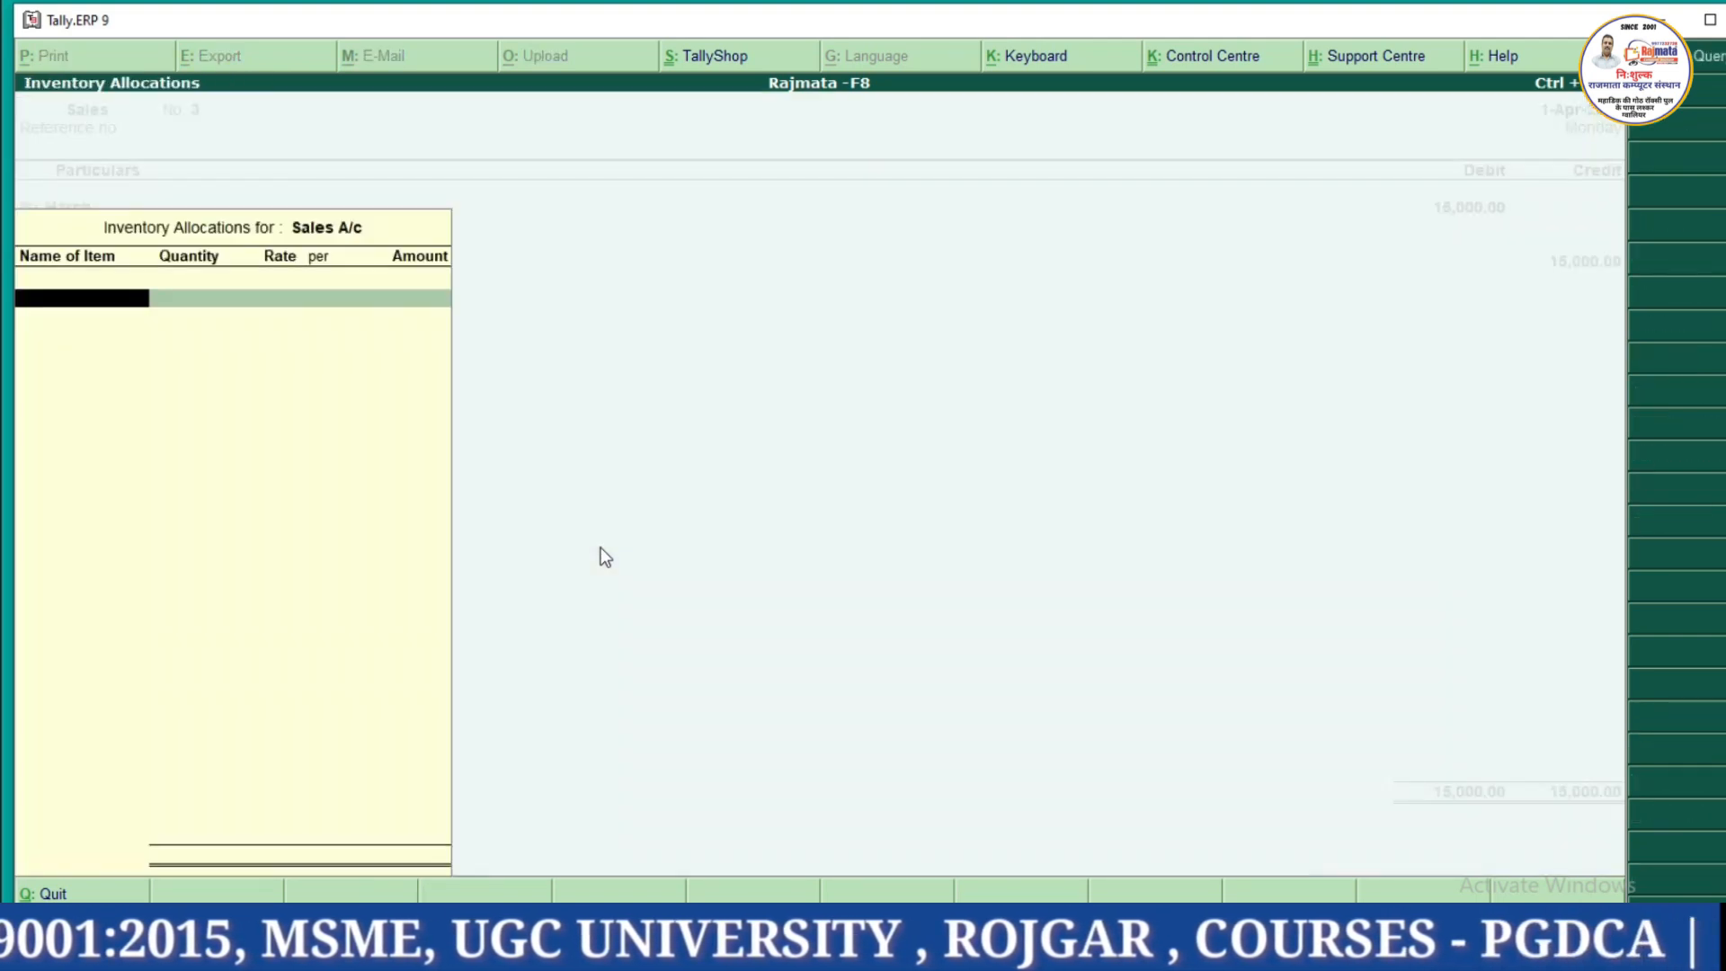
key(Return)
key(Return)
key(Return)
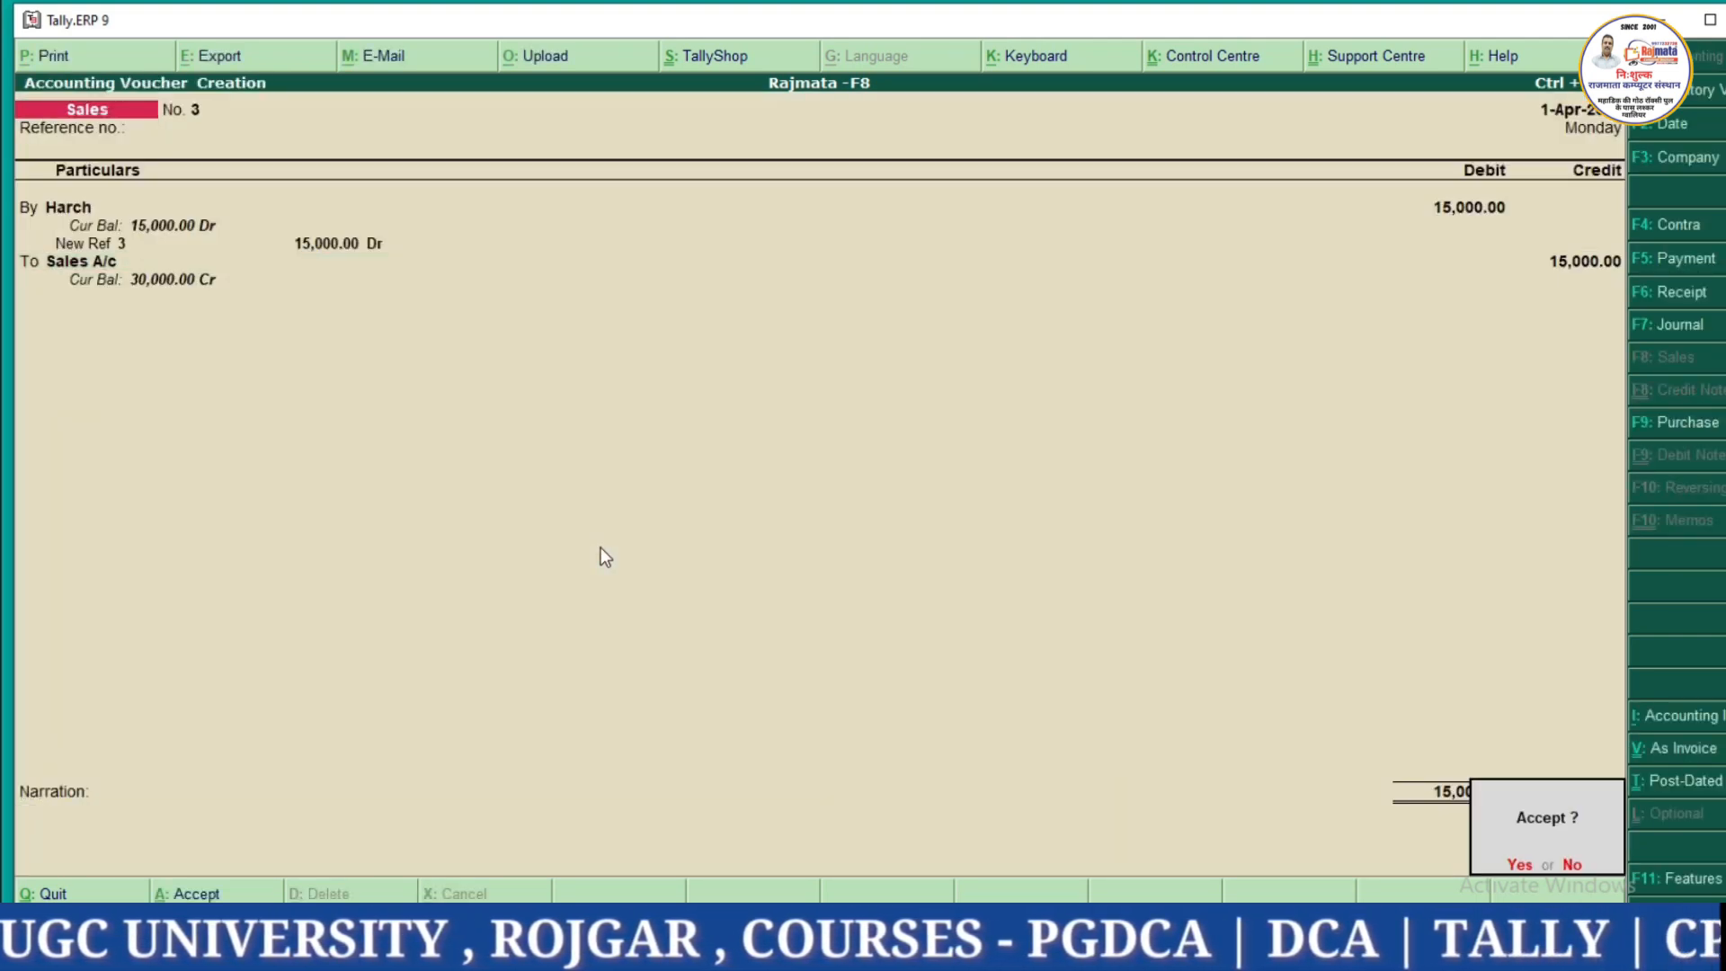
key(Return)
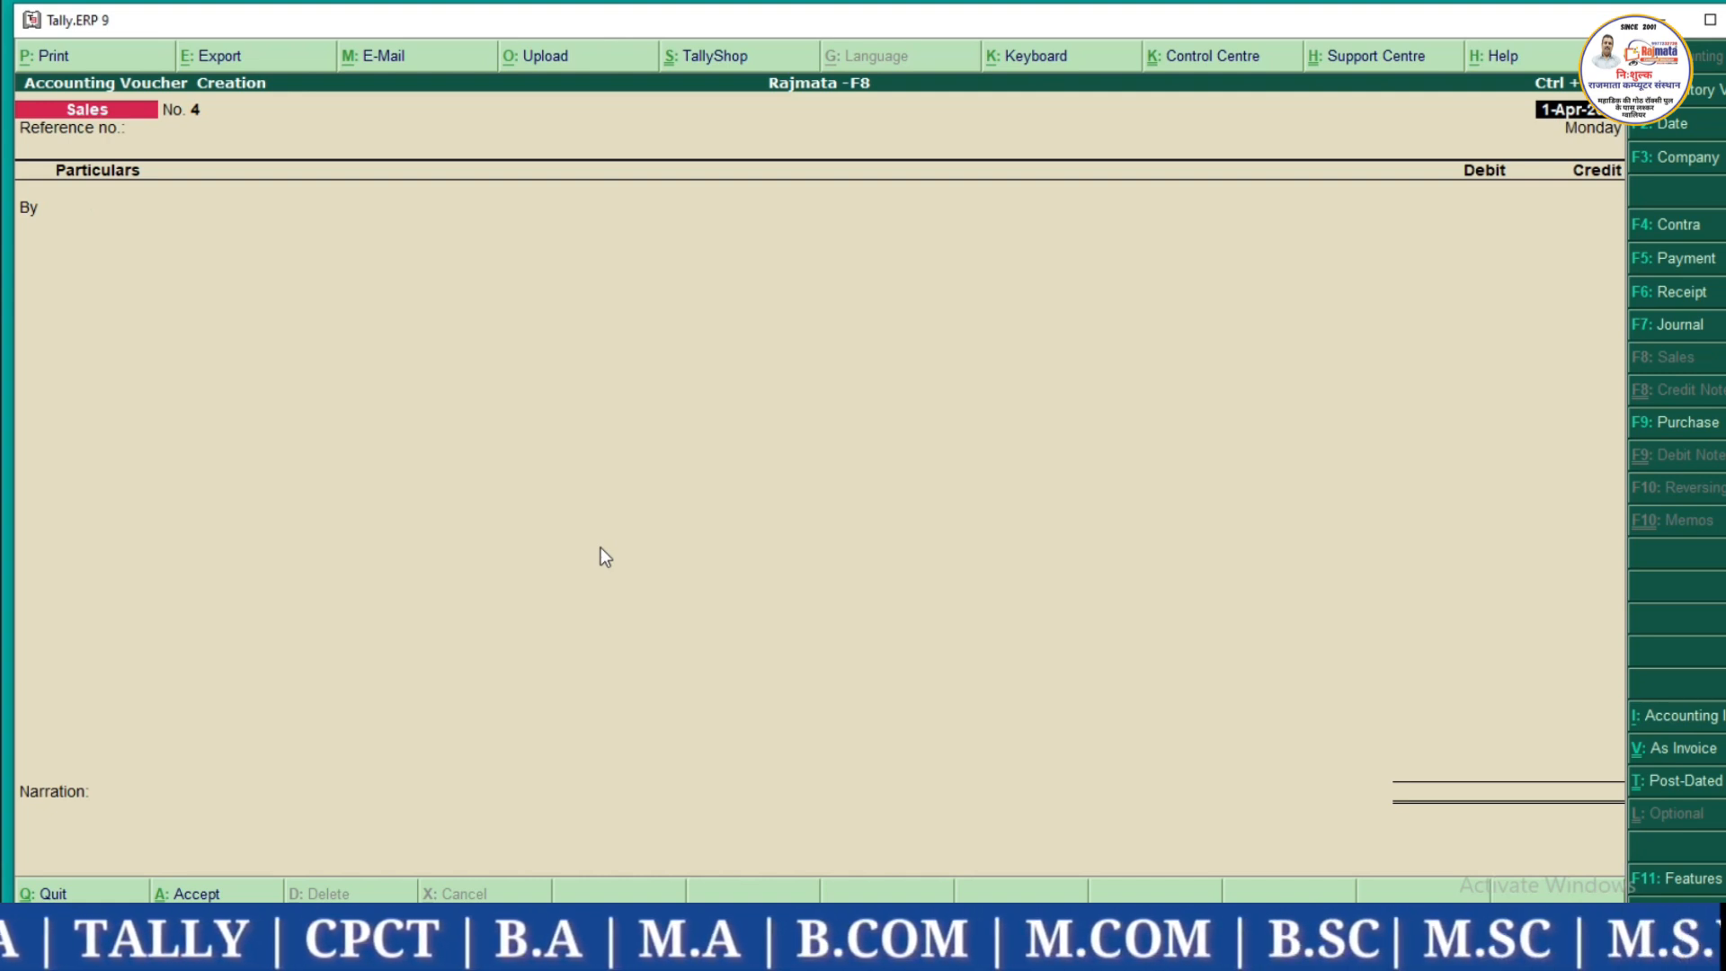
Debit Cash with 8,000 in sales voucher 4, keeping the default date and buyer's details.
key(Return)
key(Return)
text(Cas)
key(Return)
key(Return)
key(Return)
key(Return)
key(Return)
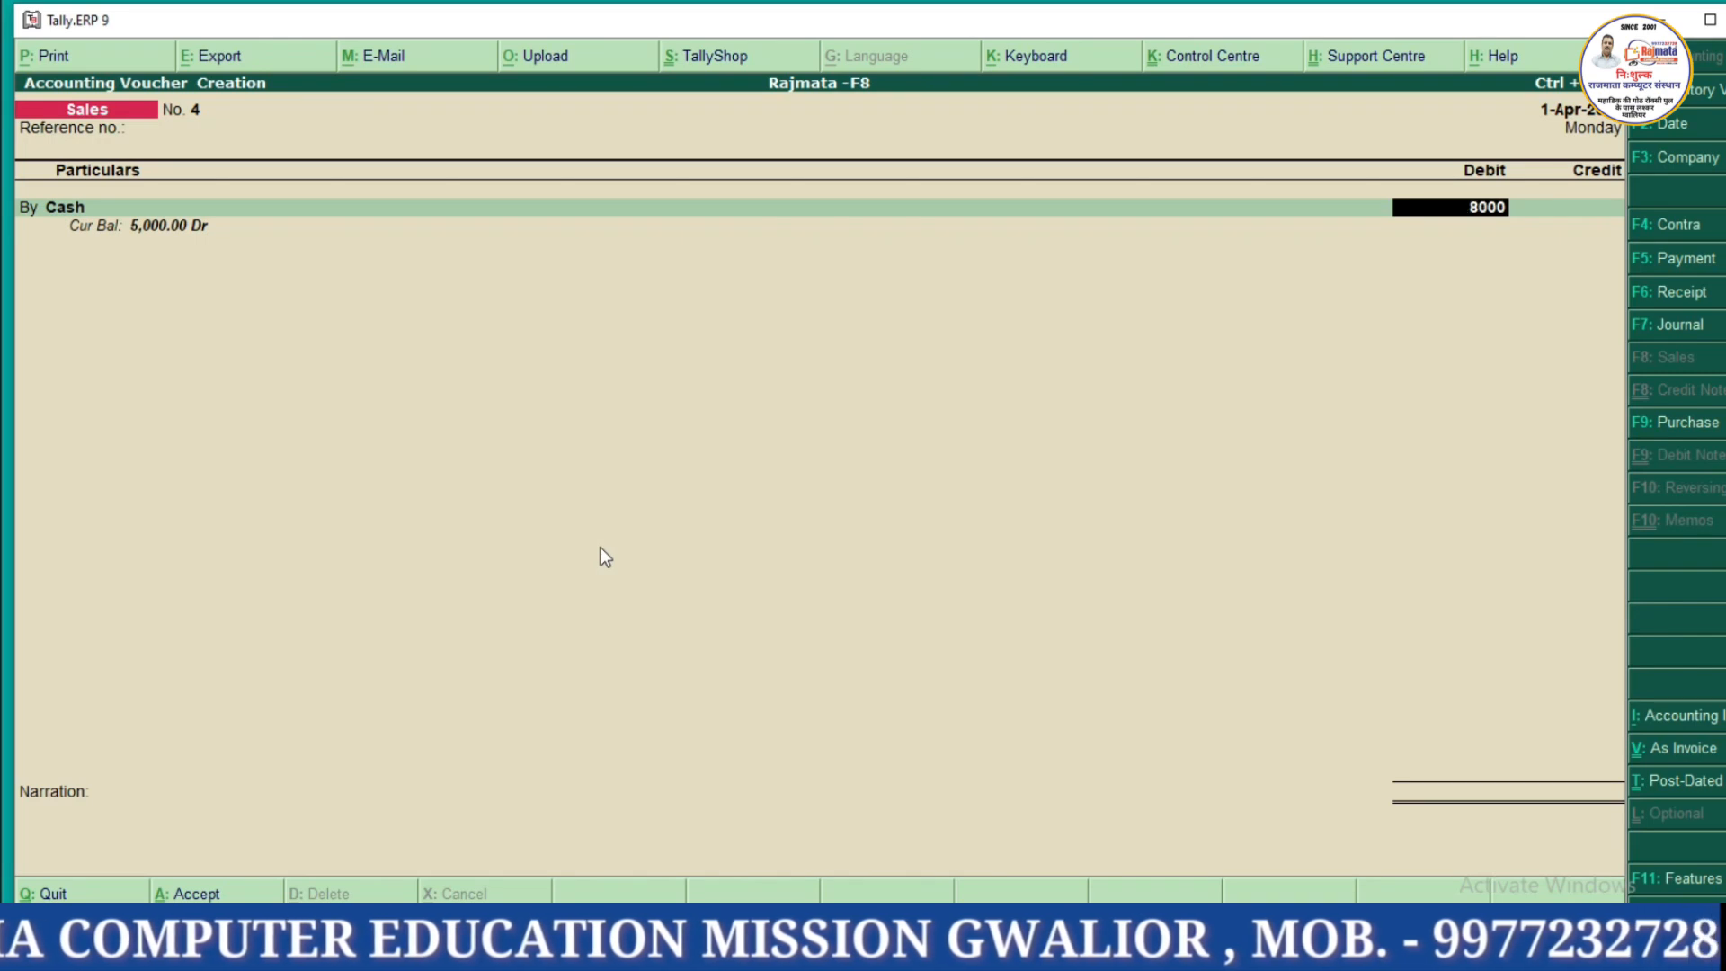
Credit Sales A/c with 8,000 without item allocations or narration and save sales voucher 4.
key(Return)
key(Return)
key(Return)
key(Return)
key(Return)
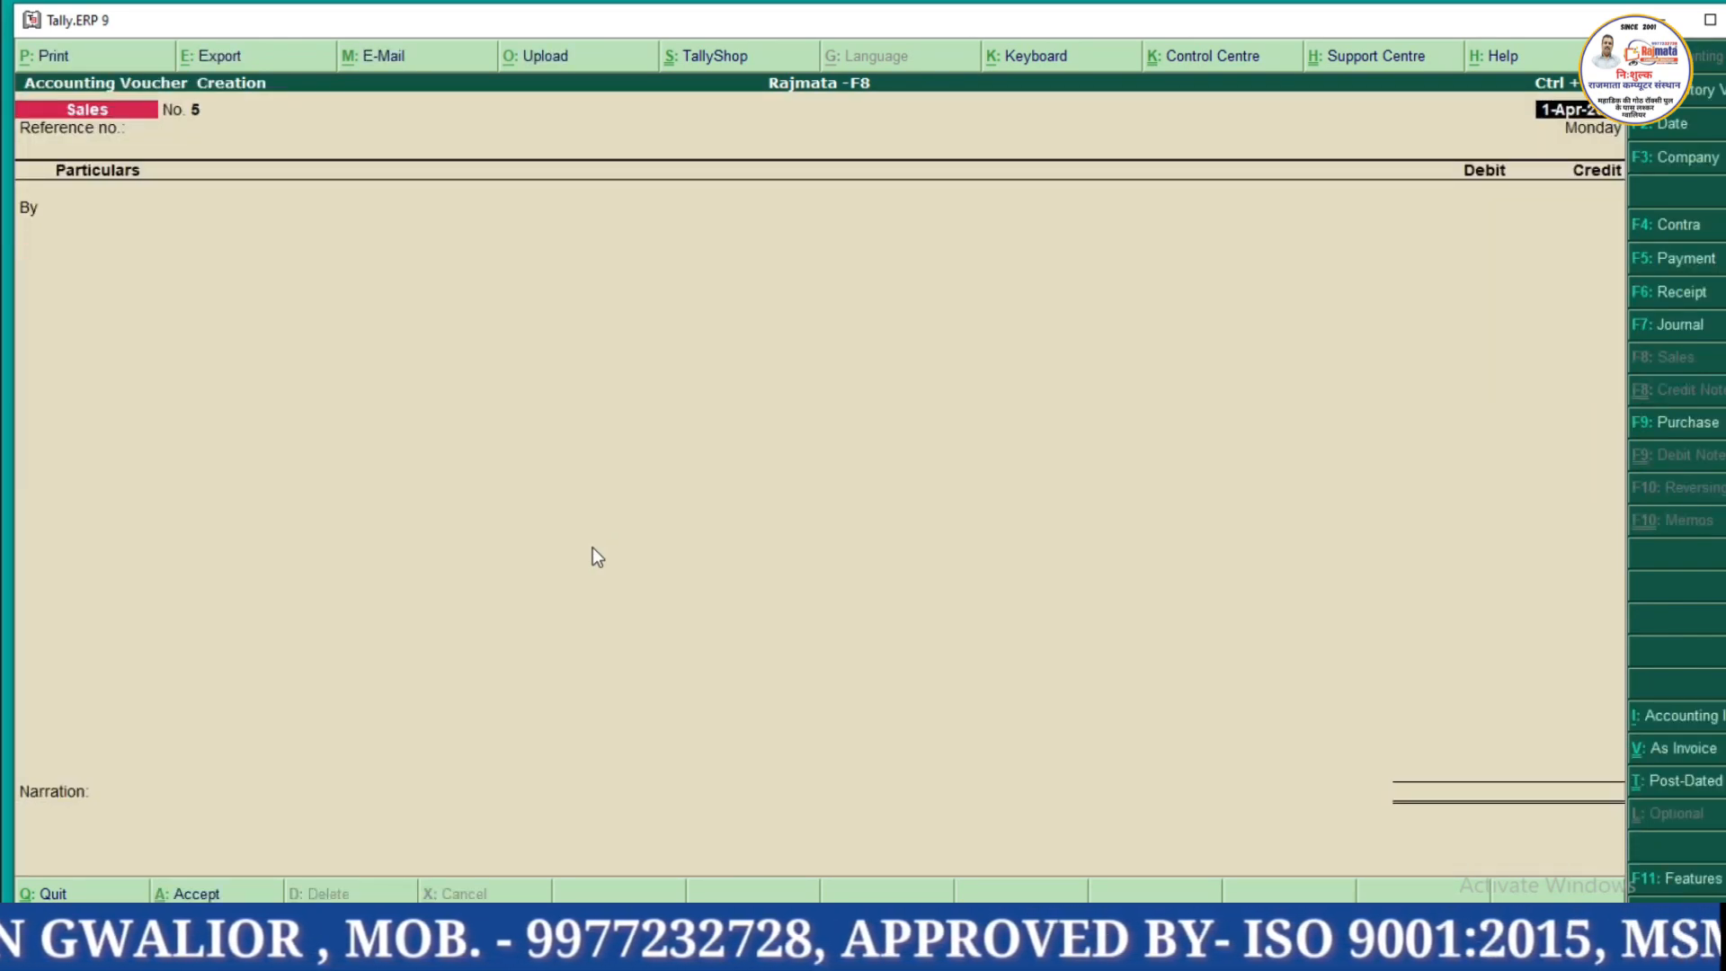
Check the last transaction on the entries slide and debit the BANK ledger with 6,000 in sales voucher 5, keeping the default buyer's details.
key(alt+Tab)
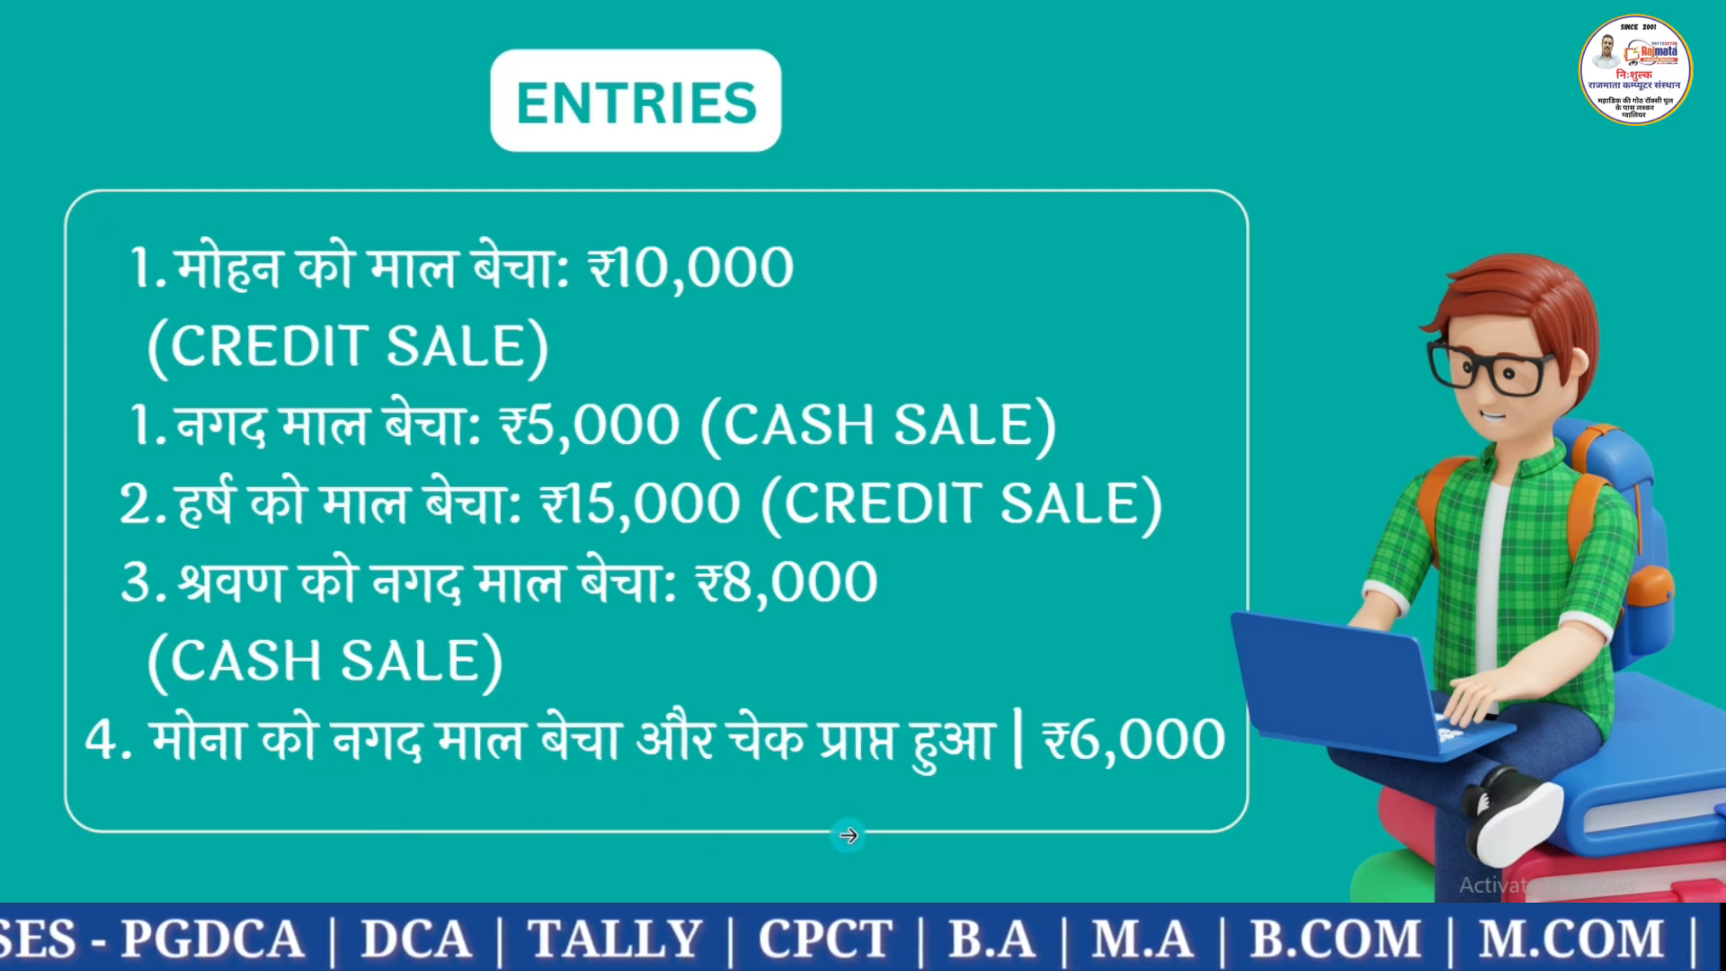
key(alt+Tab)
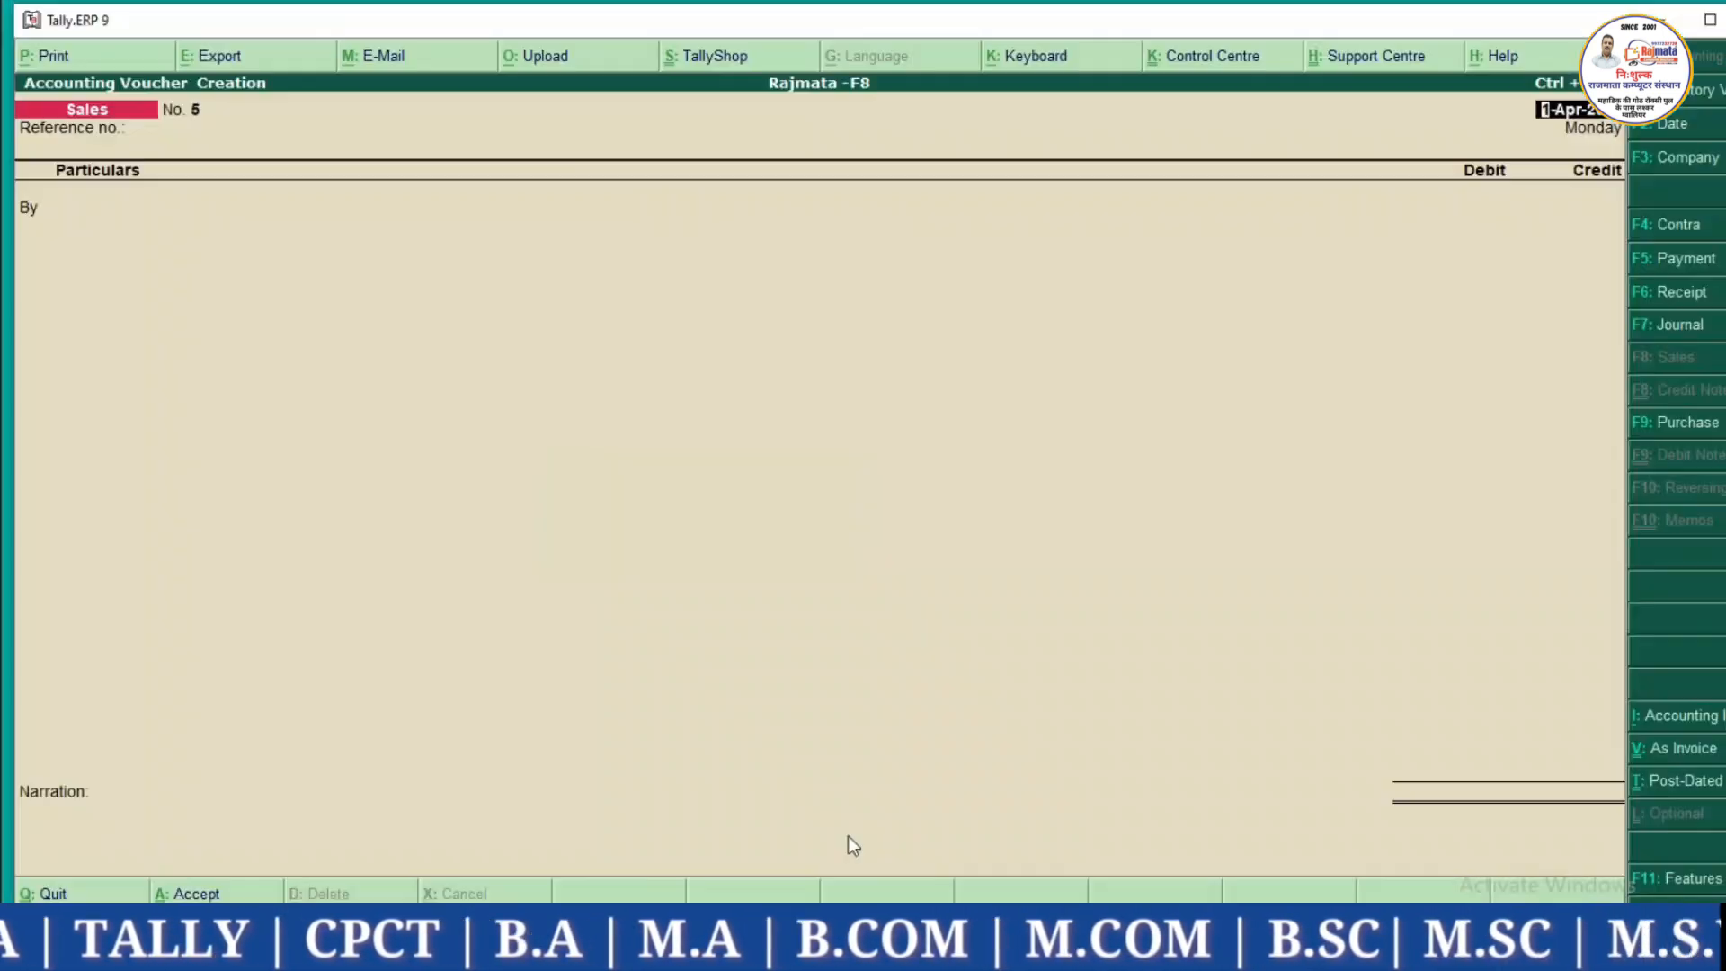
key(Return)
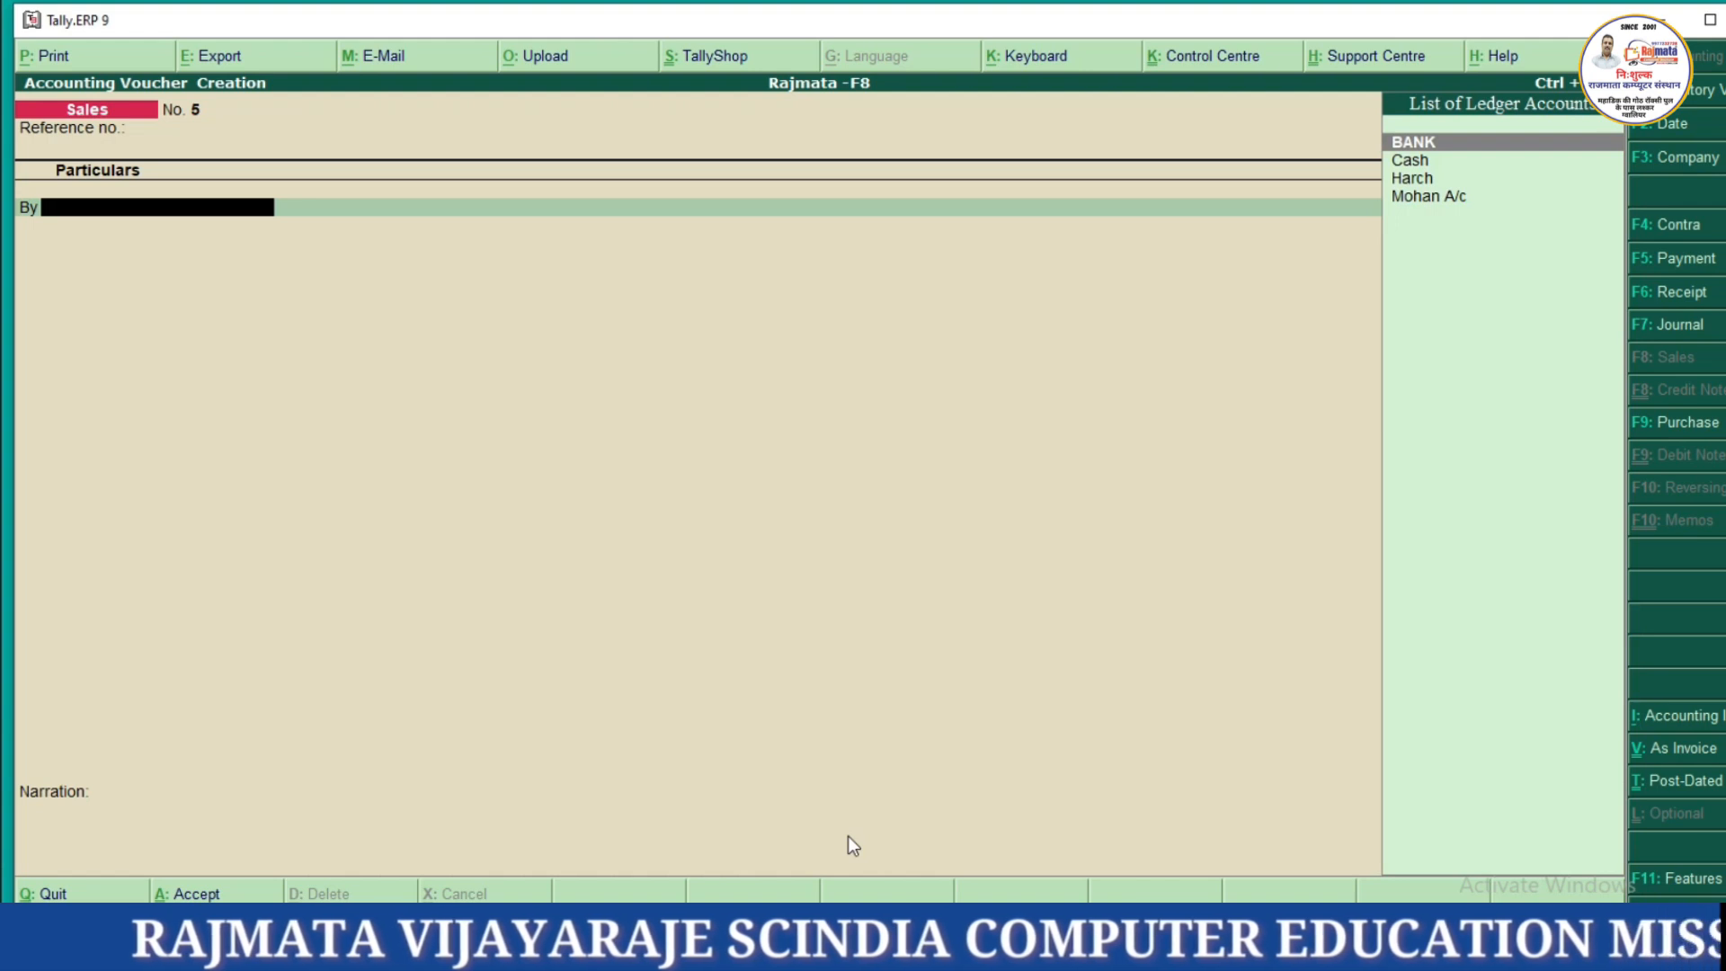
text(ban)
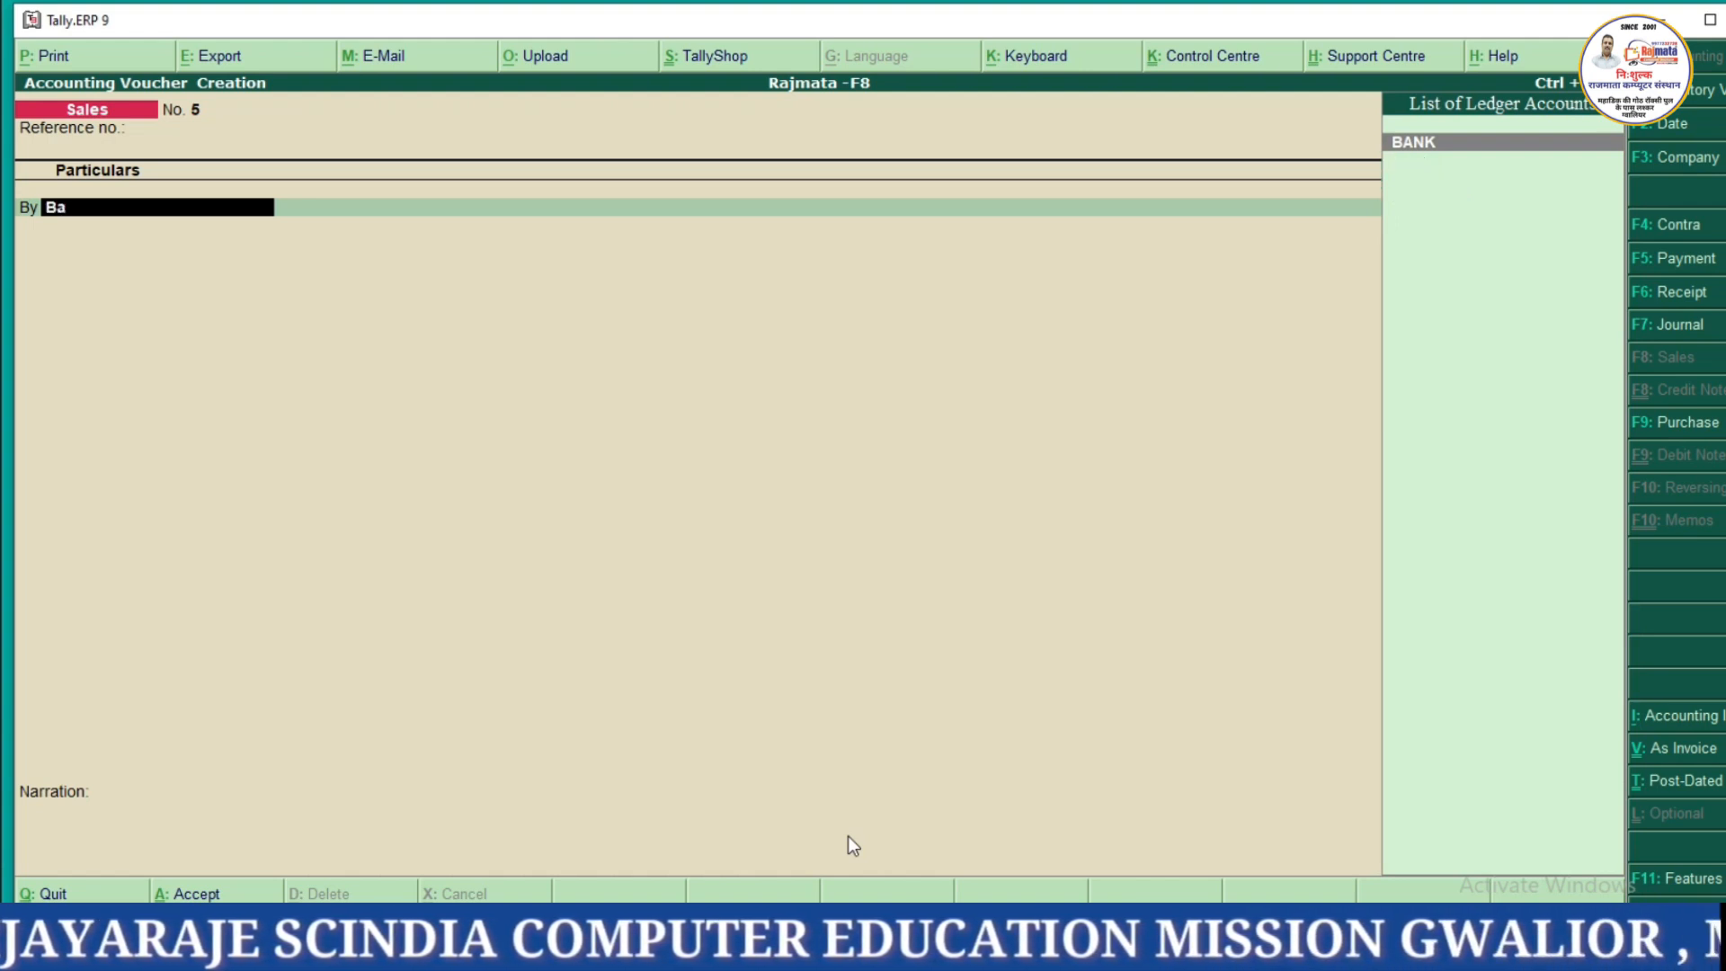
key(Return)
key(Return)
key(Return)
key(Return)
key(Return)
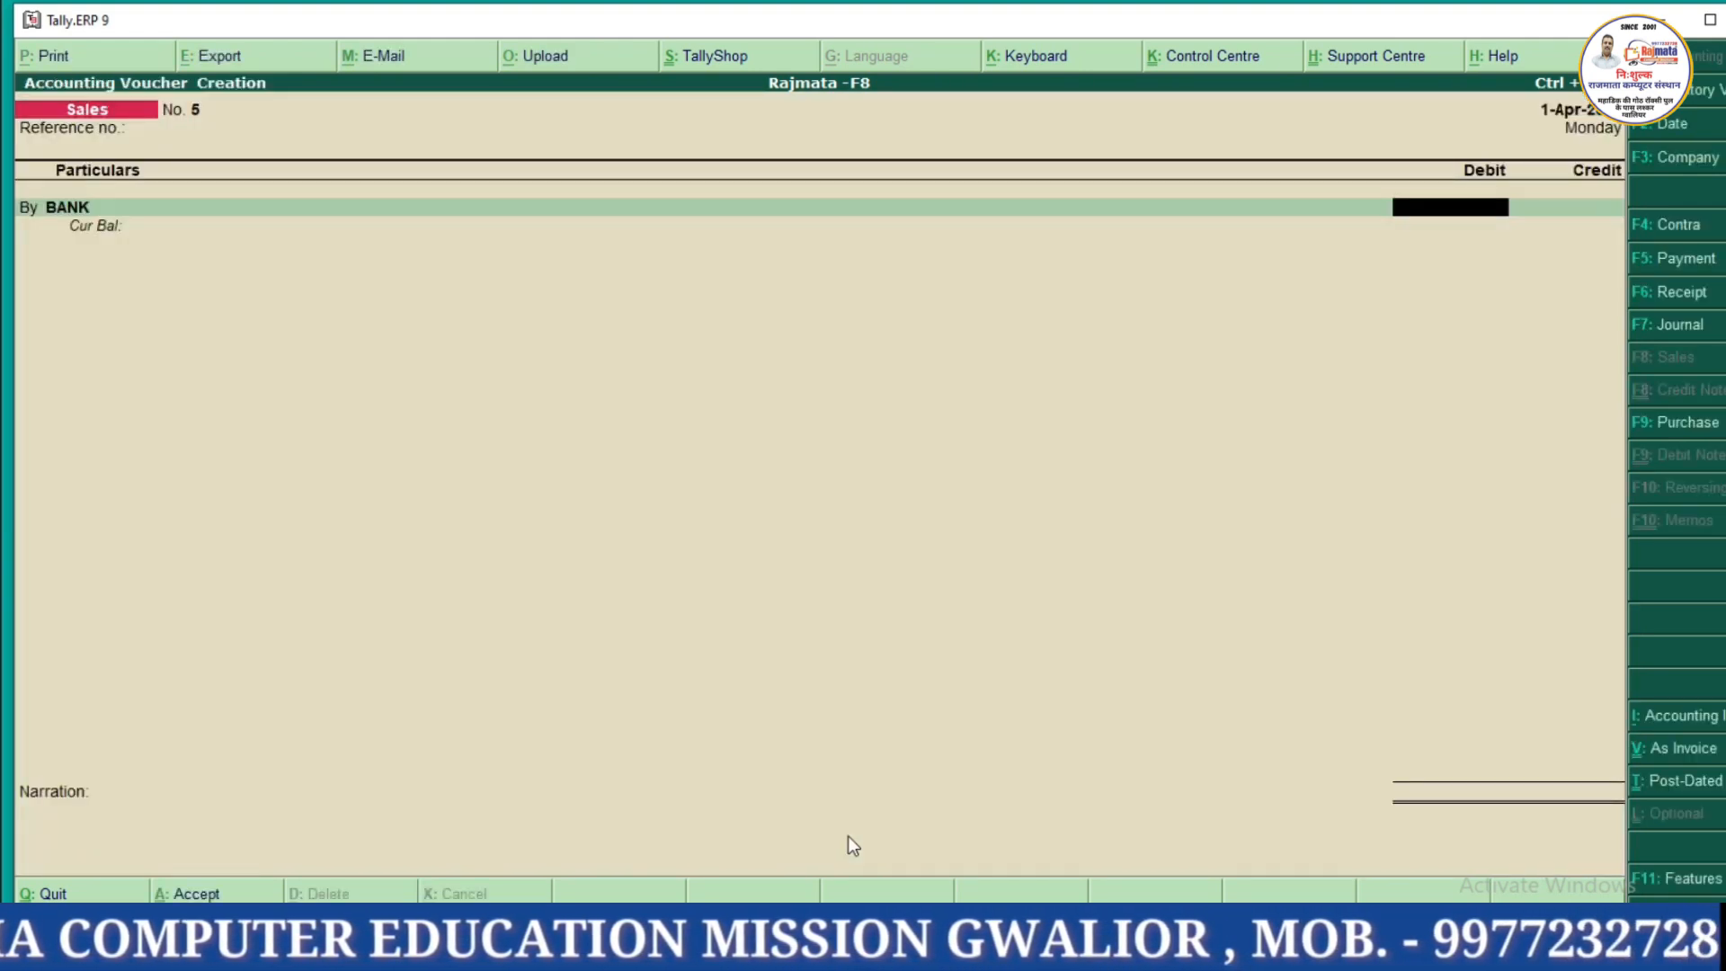
text(6000)
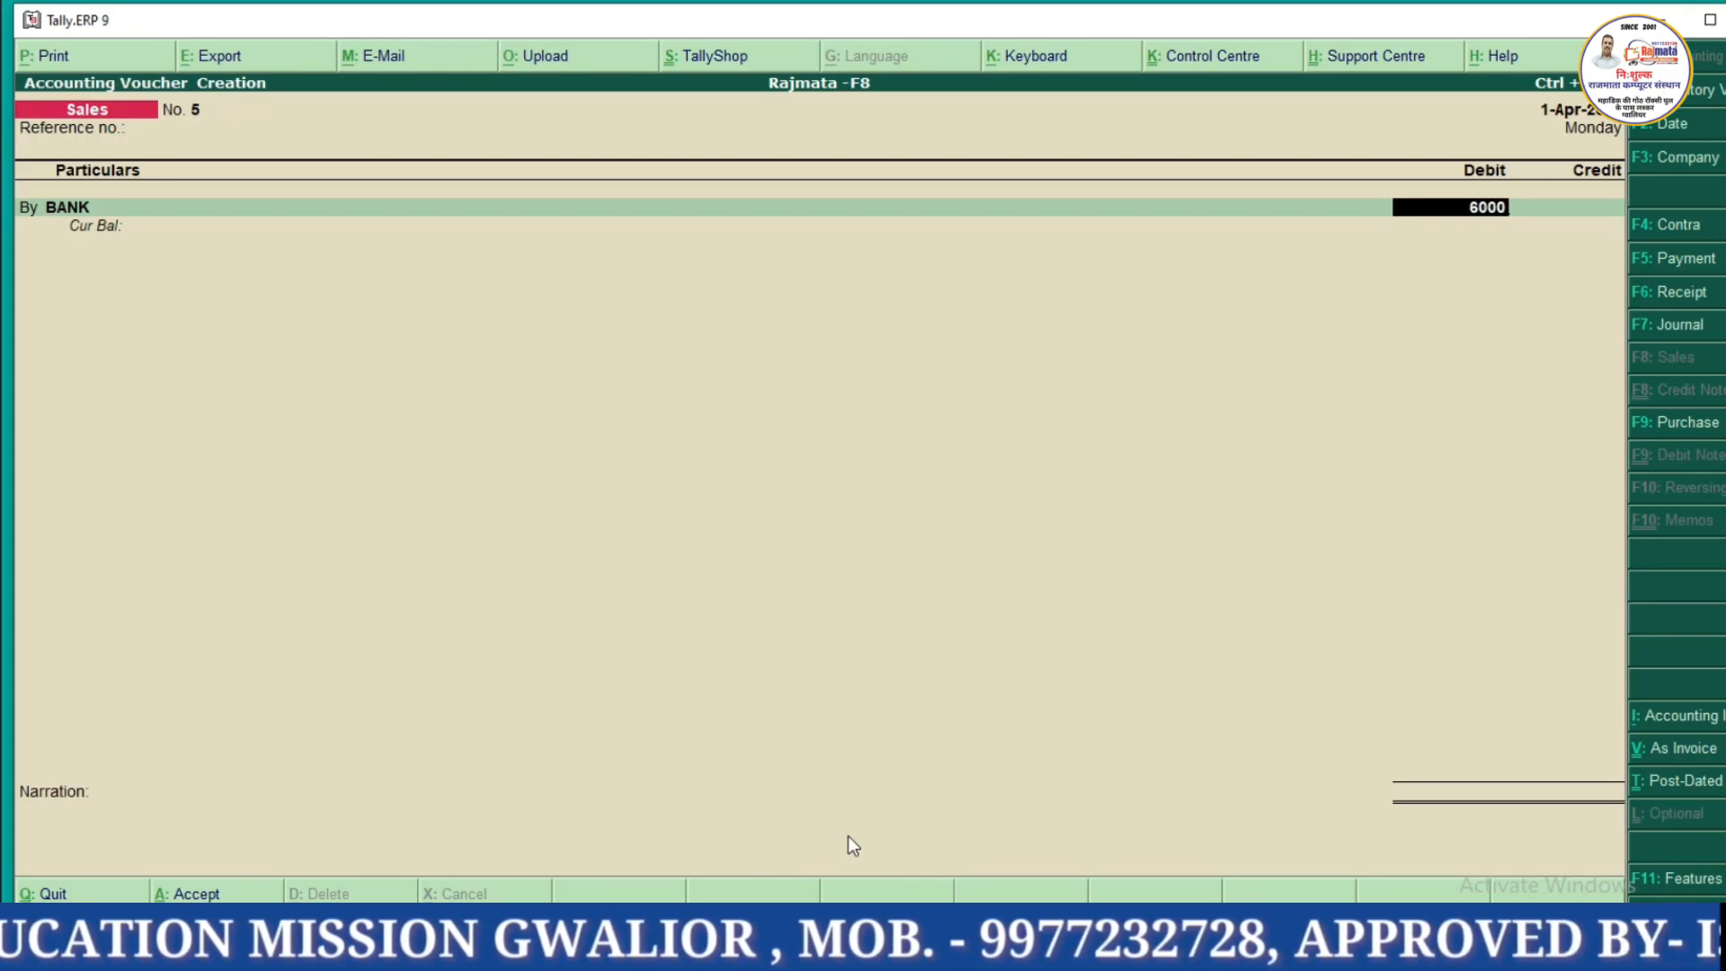
Accept the Cheque/DD bank allocation without an instrument number, credit Sales A/c with 6,000, and save sales voucher 5.
key(Return)
key(Return)
key(Return)
key(Return)
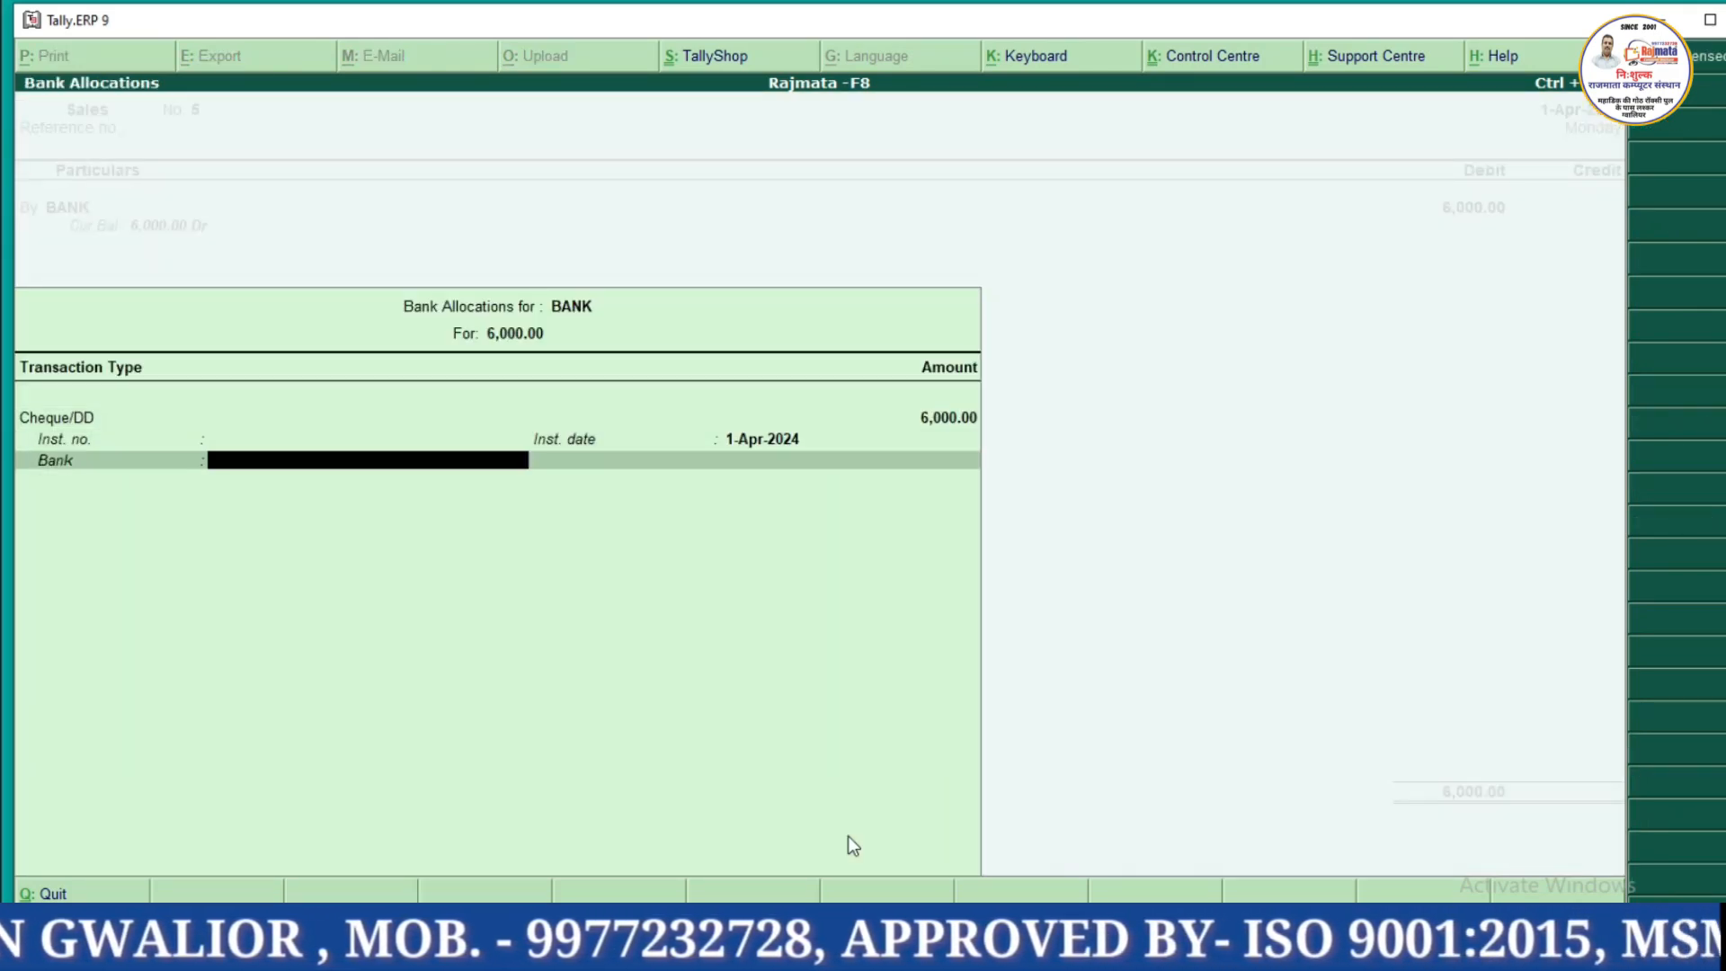
key(Return)
key(Return)
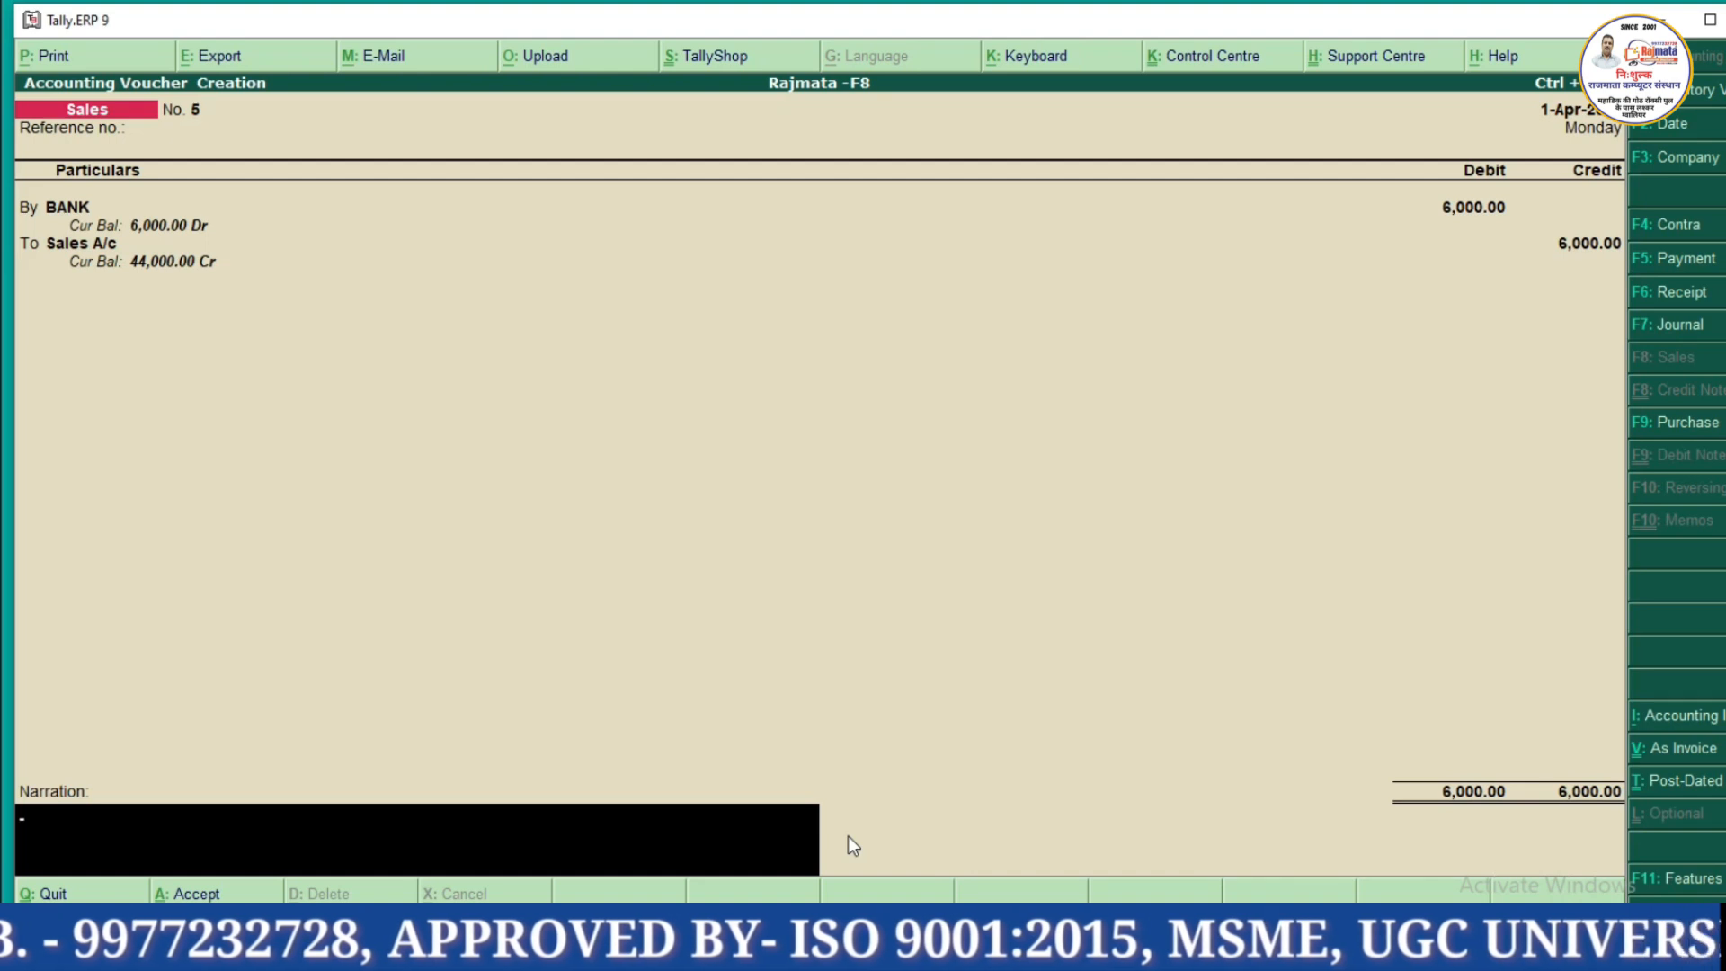
key(Return)
key(Return)
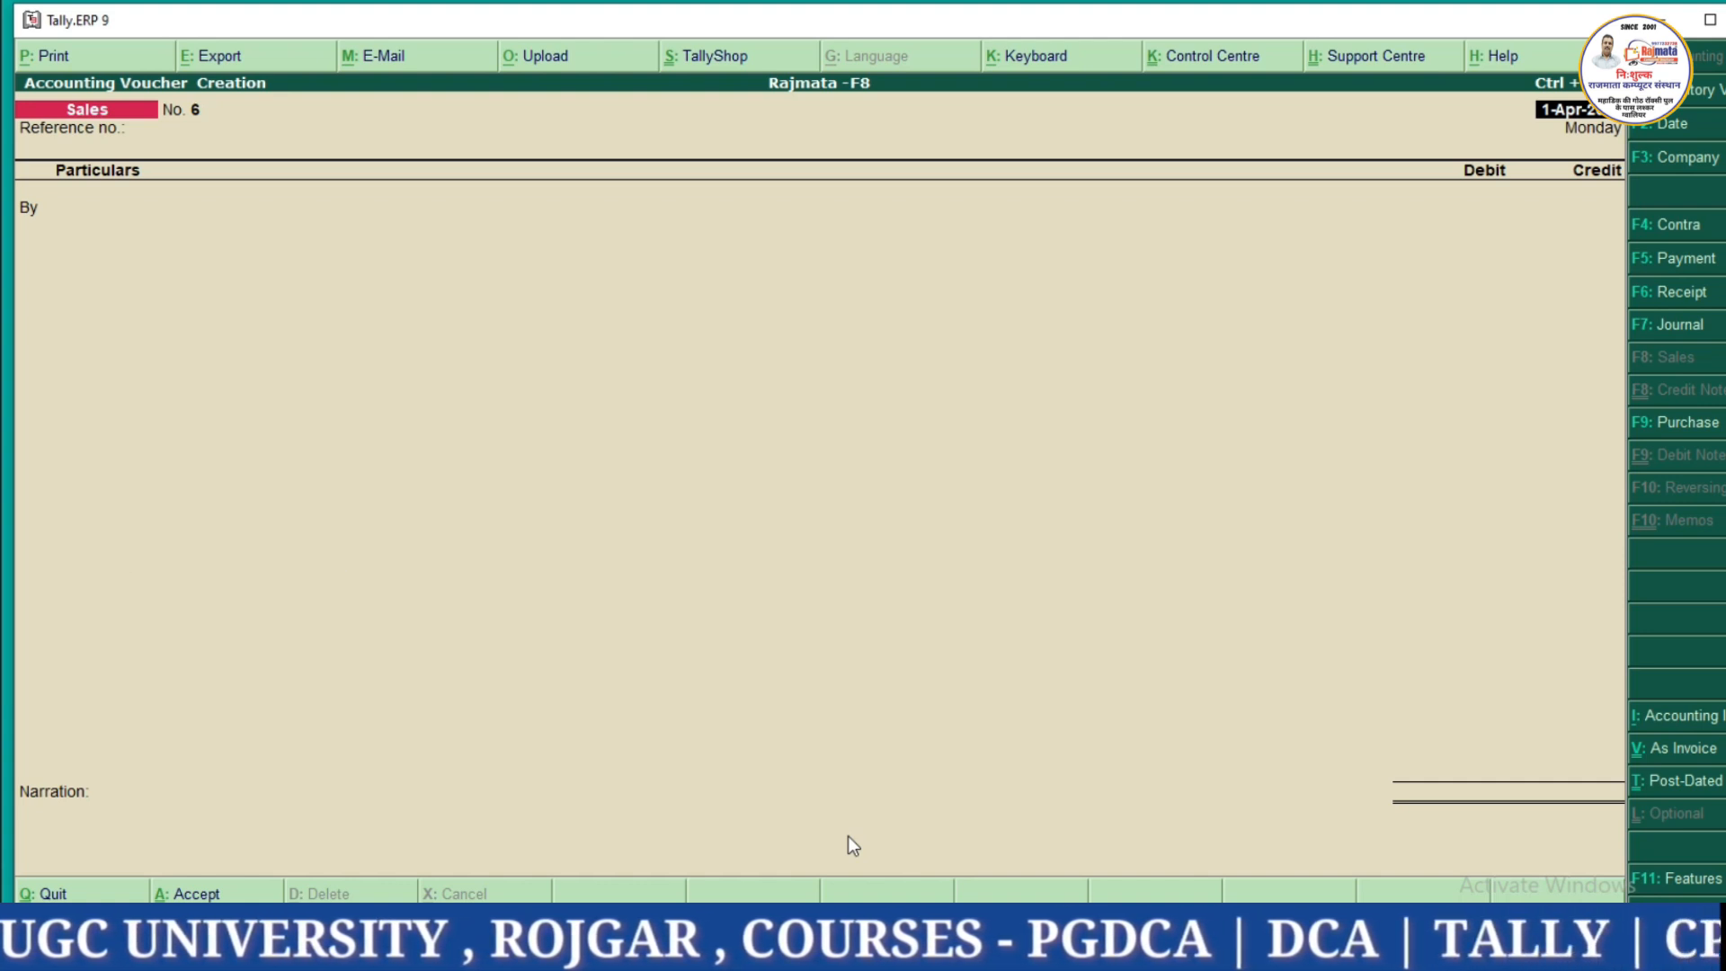
Quit voucher entry and open the Day Book for Rajmata -F8.
key(Escape)
key(Return)
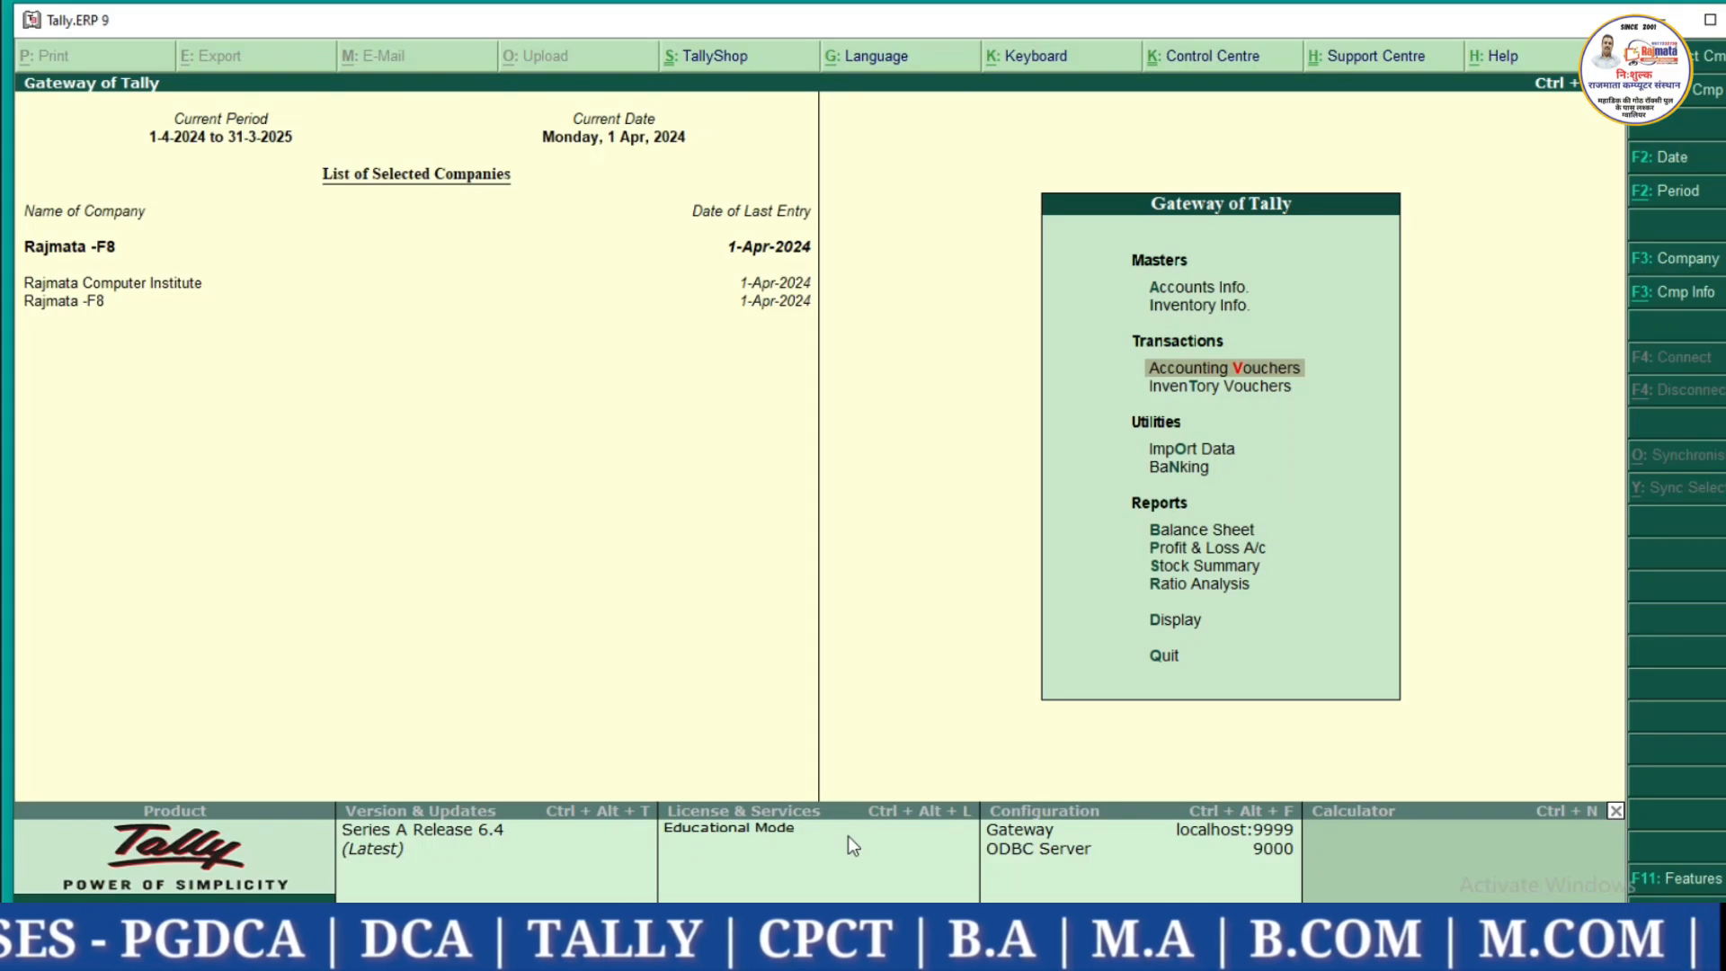
key(Down)
key(Down)
key(Down)
key(Down)
key(Down)
key(Down)
key(Down)
key(Down)
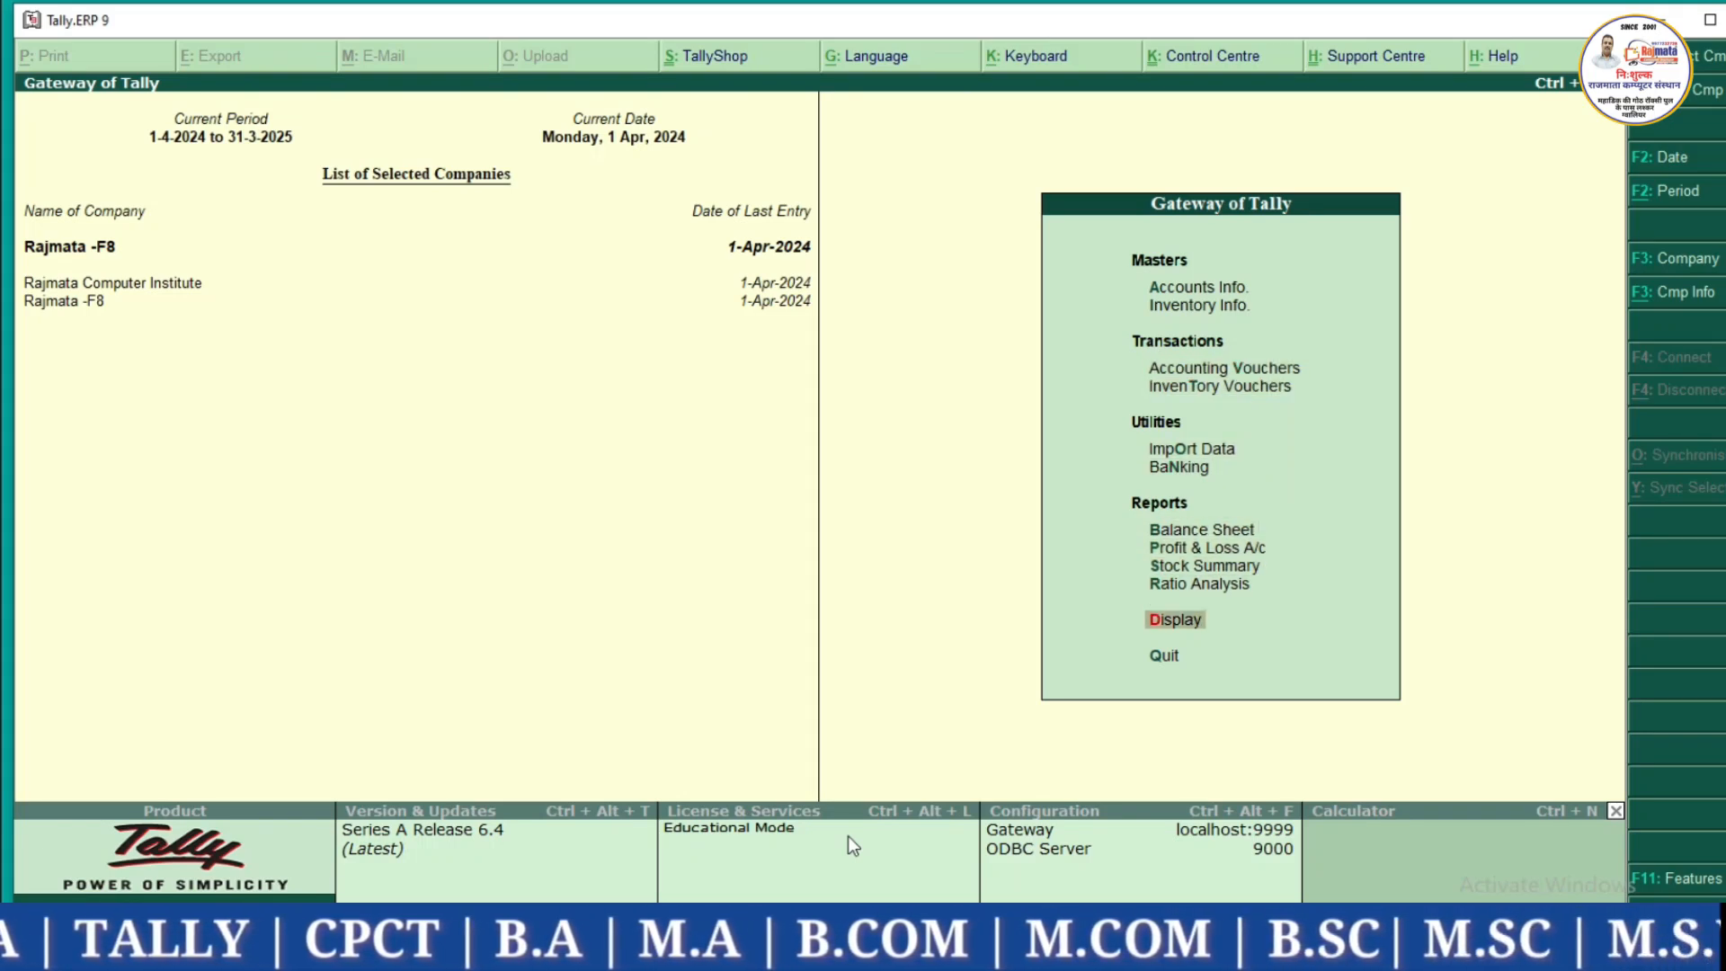
key(Return)
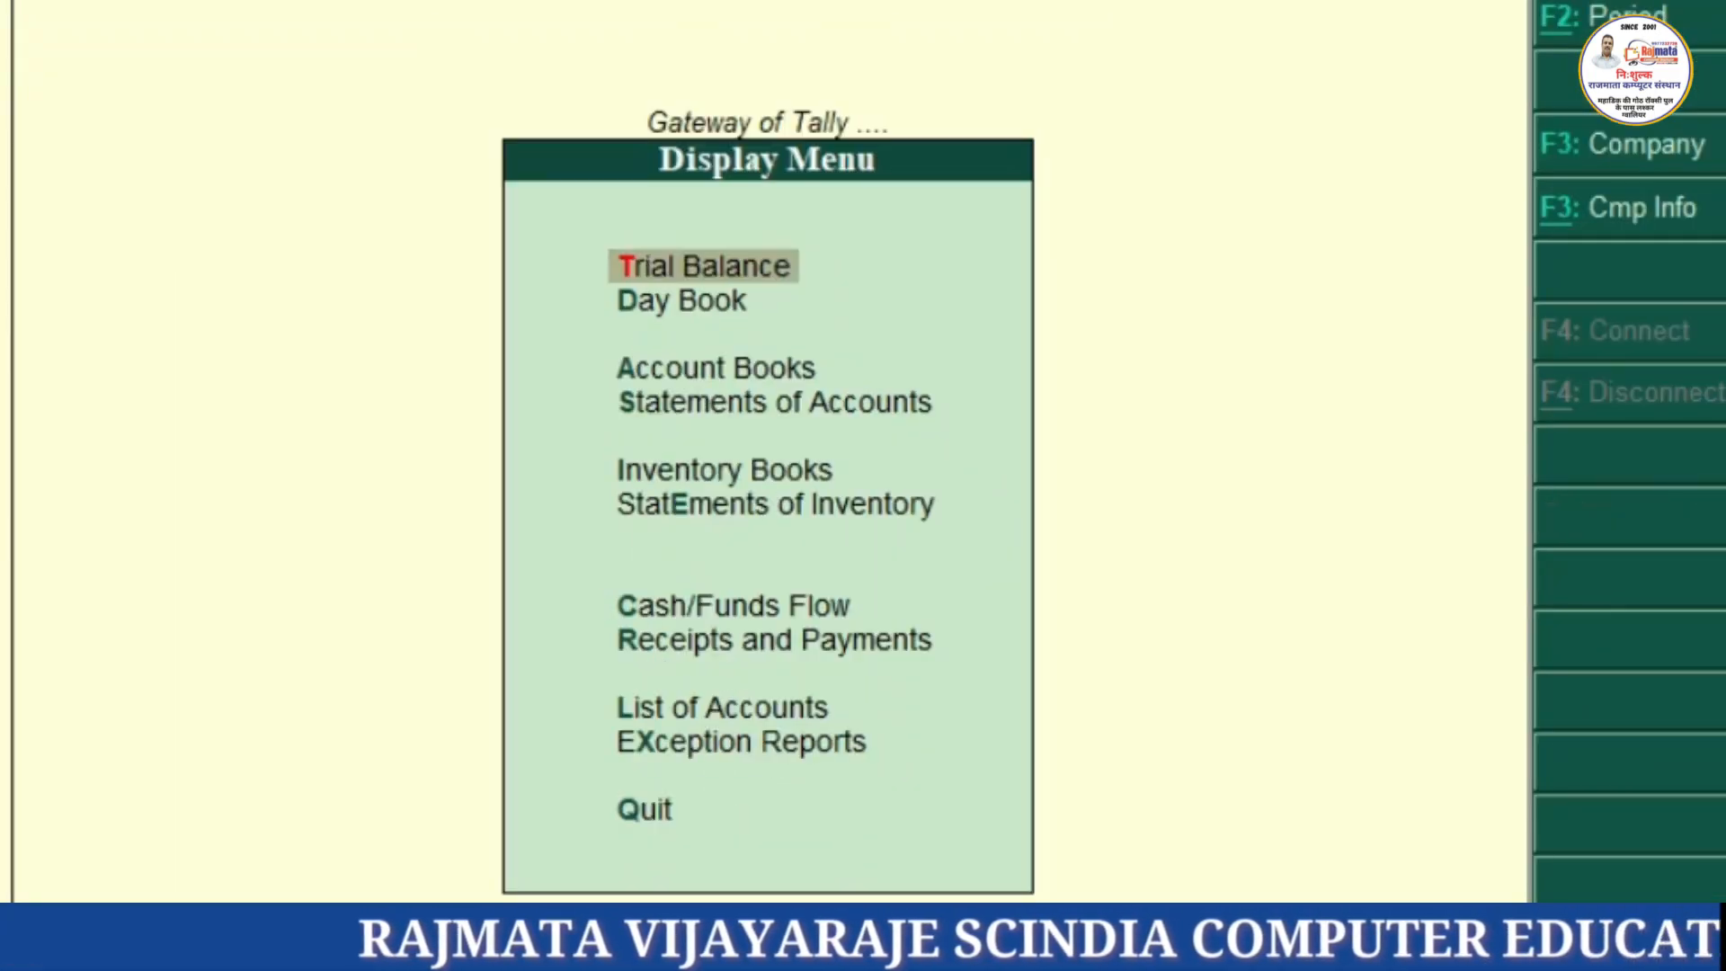
key(Down)
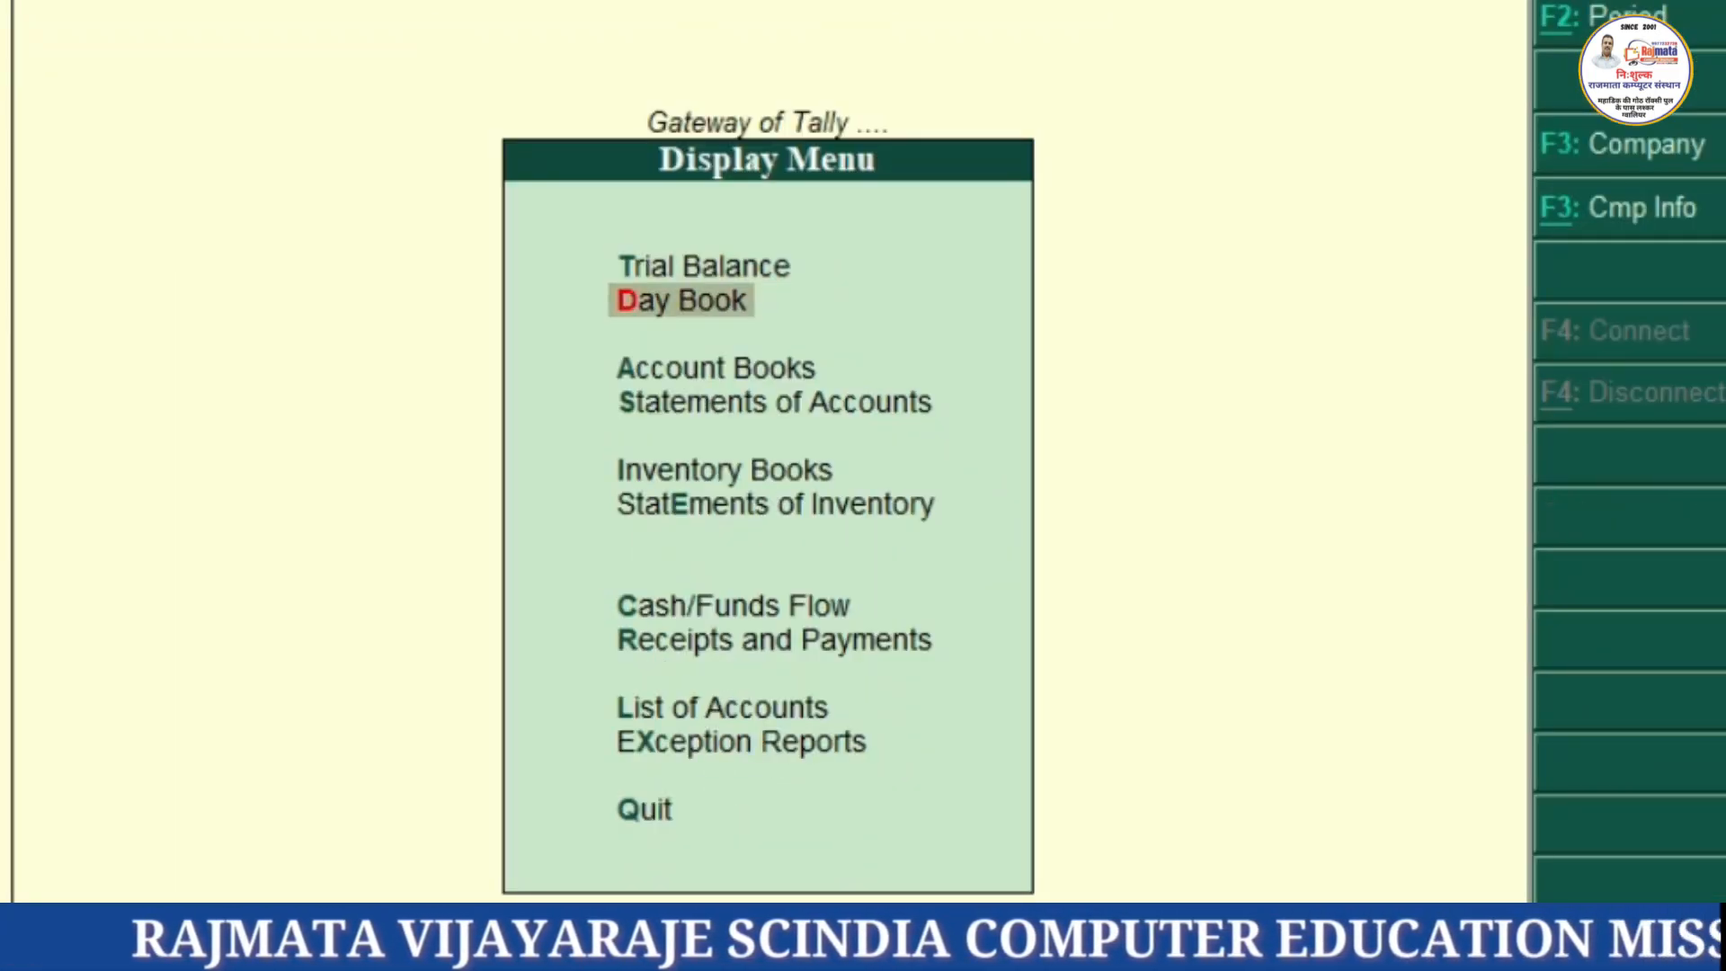
key(Return)
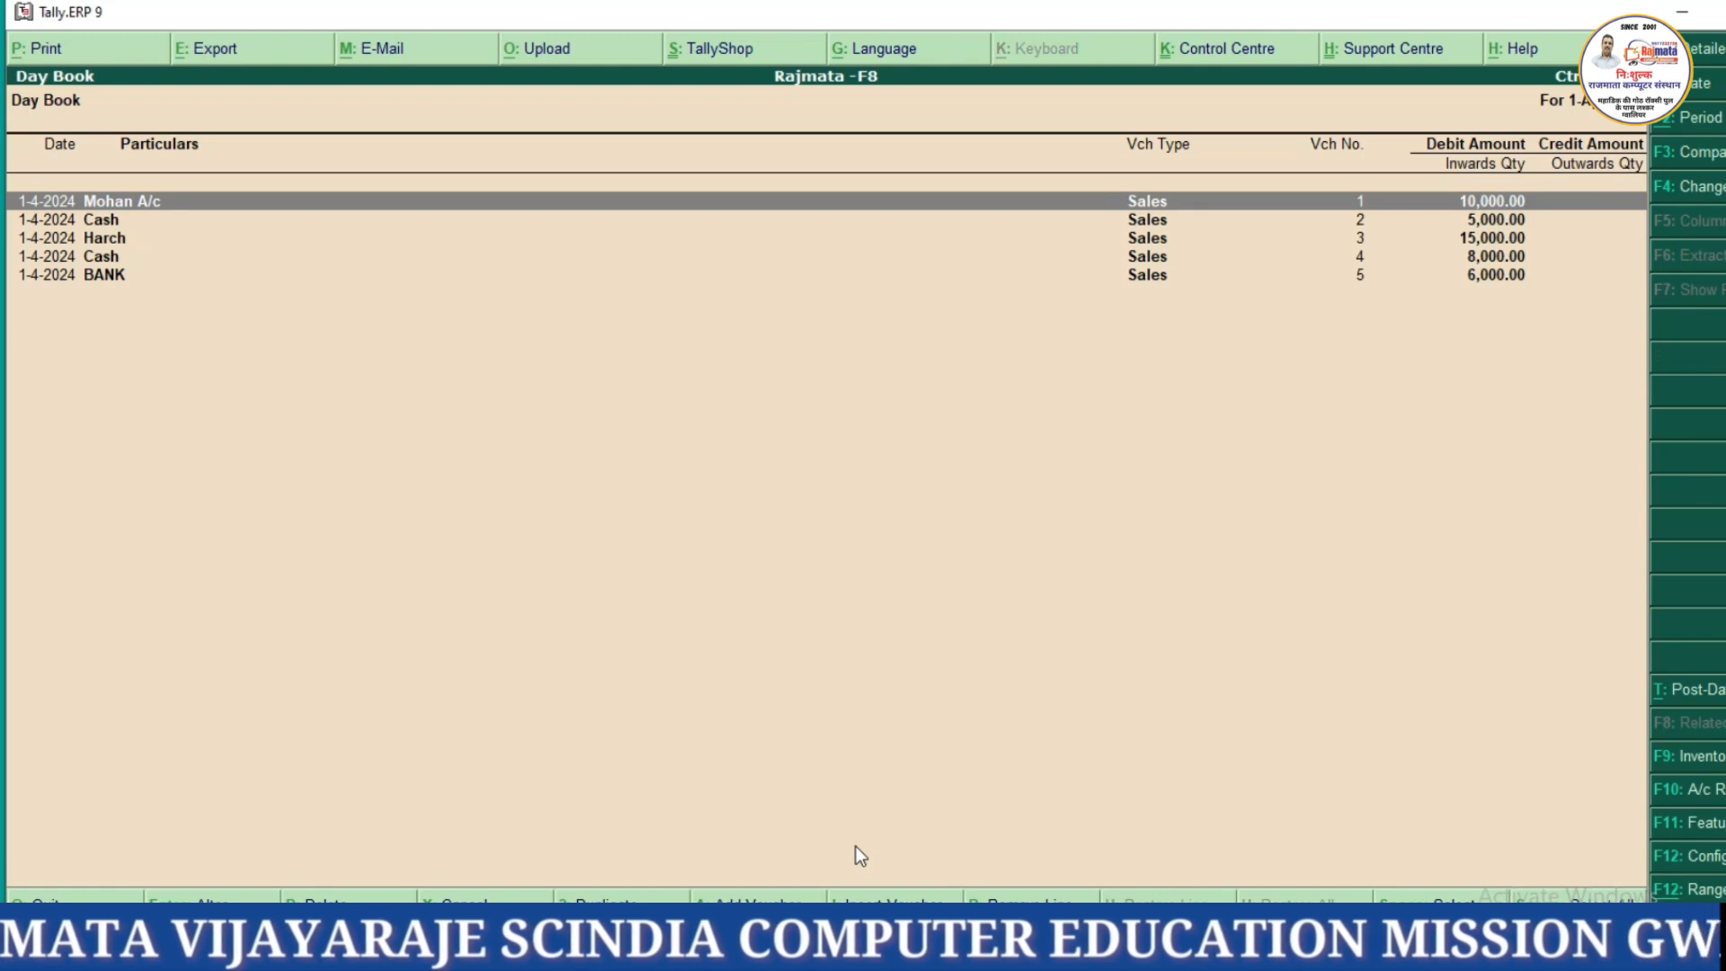
Review the recorded sales vouchers and their debit amounts in the Day Book.
key(Down)
key(Down)
key(Down)
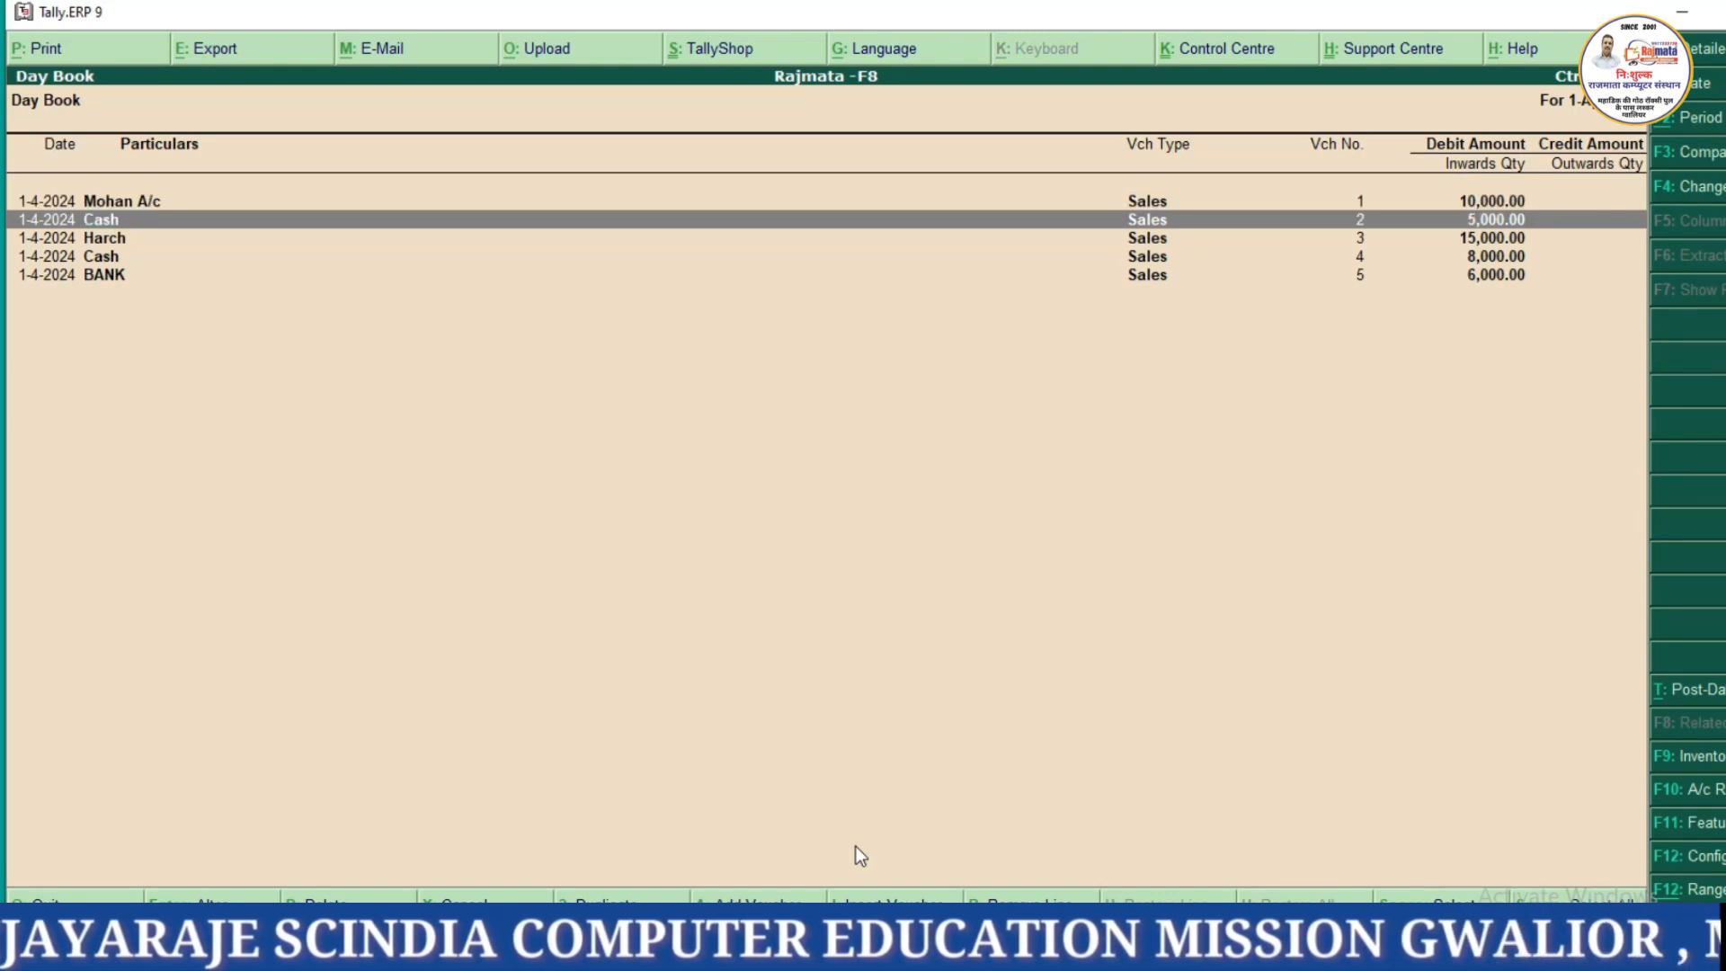
key(Up)
key(Up)
key(Up)
key(Down)
key(Up)
Close the Day Book and open the Trial Balance for Rajmata -F8.
key(Escape)
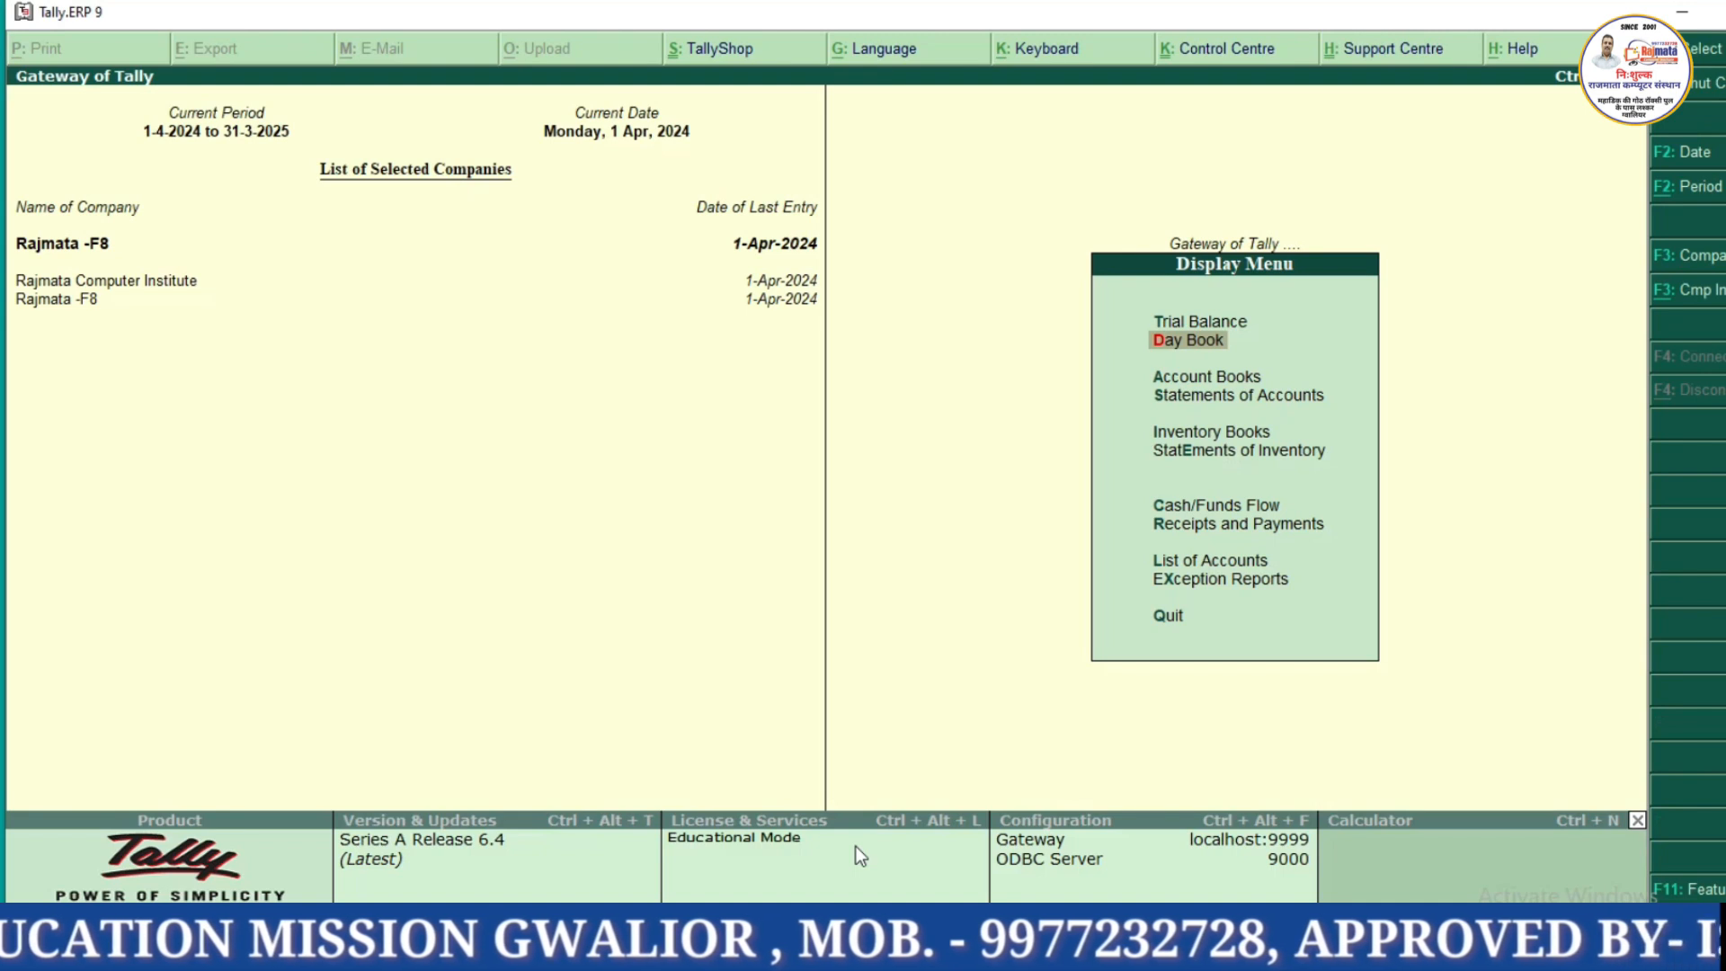
key(Up)
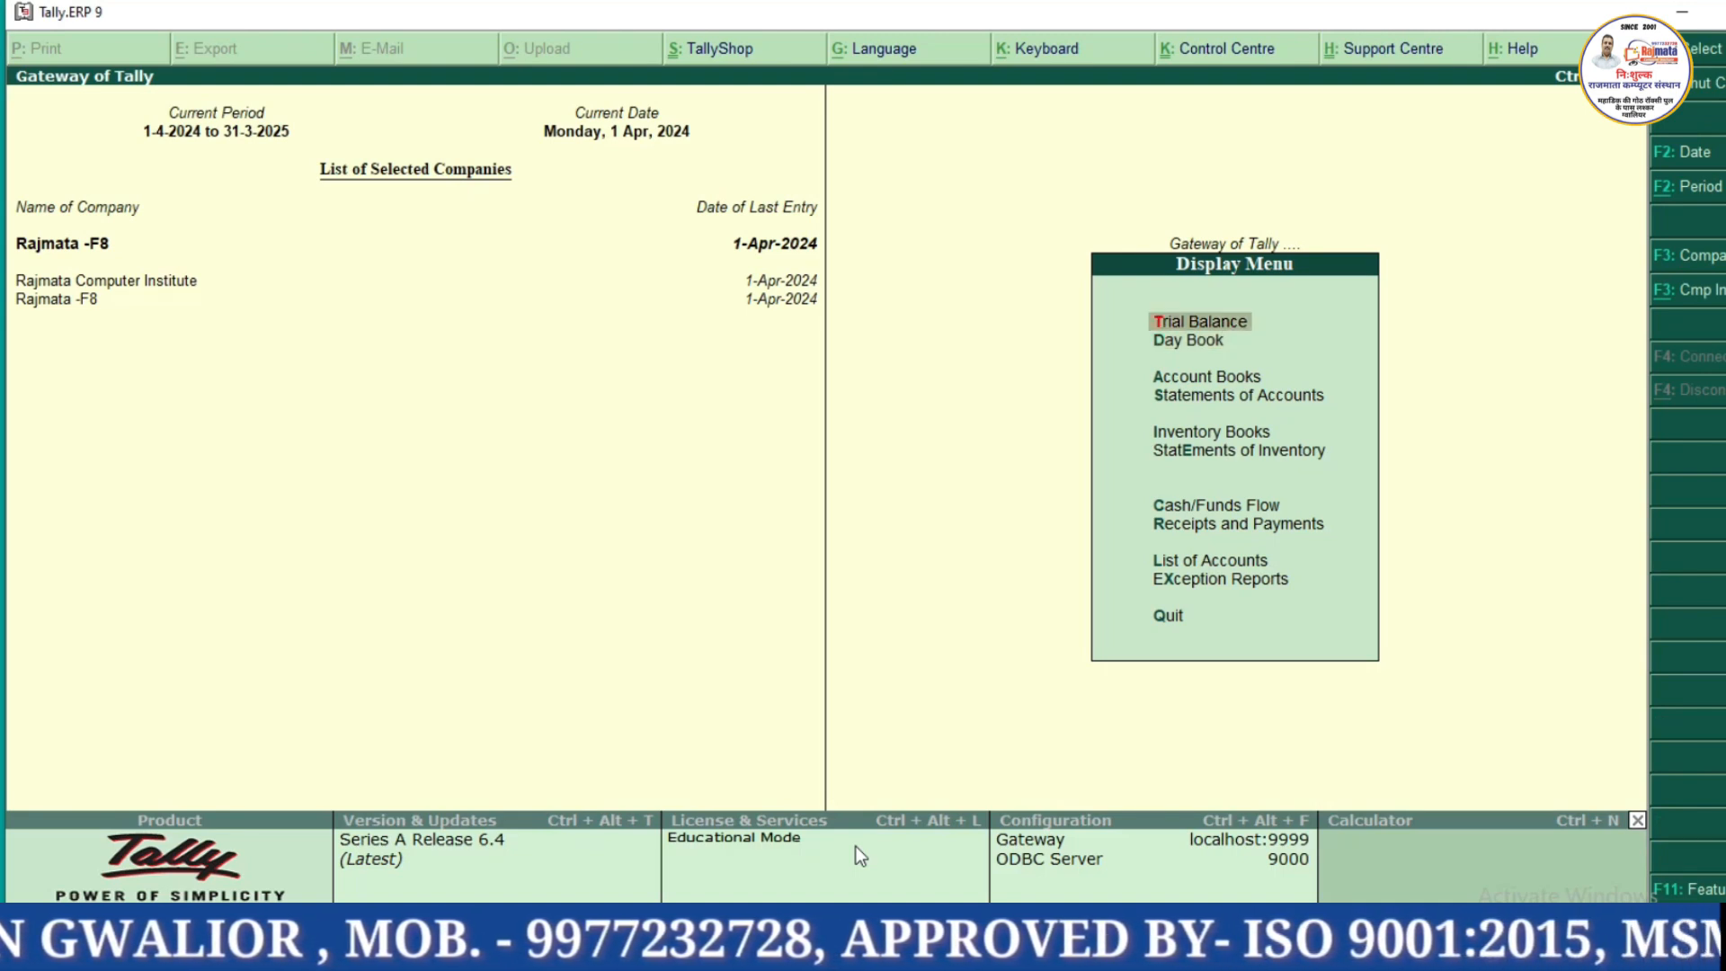
key(Return)
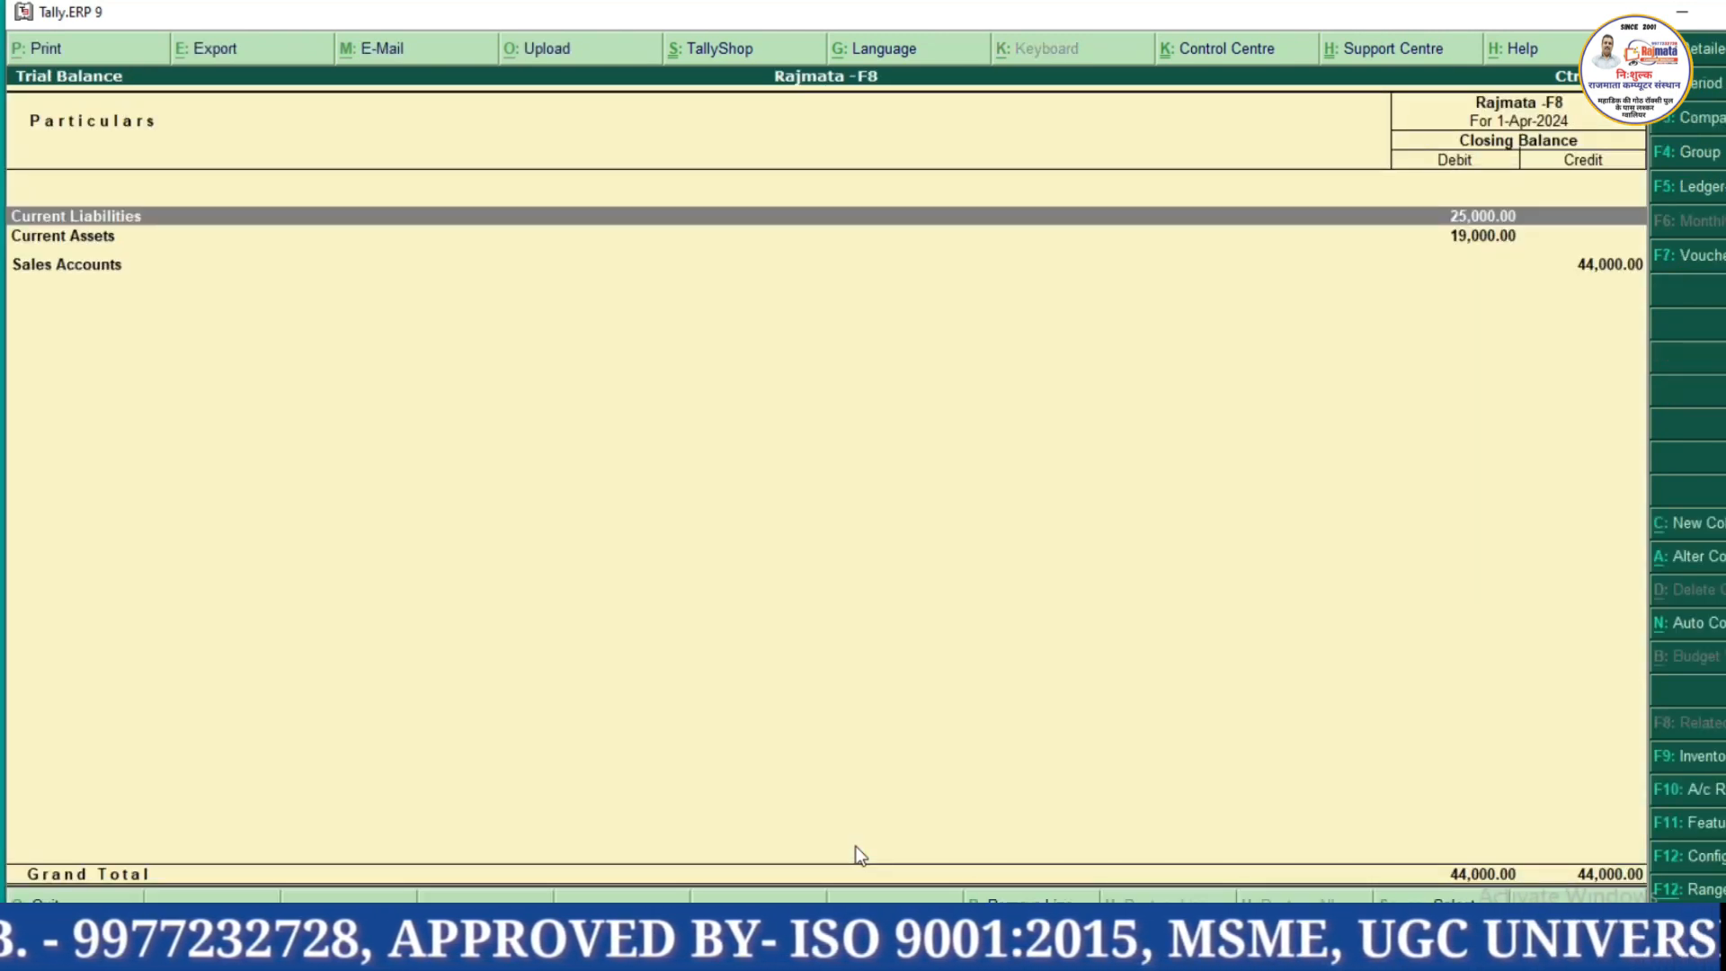